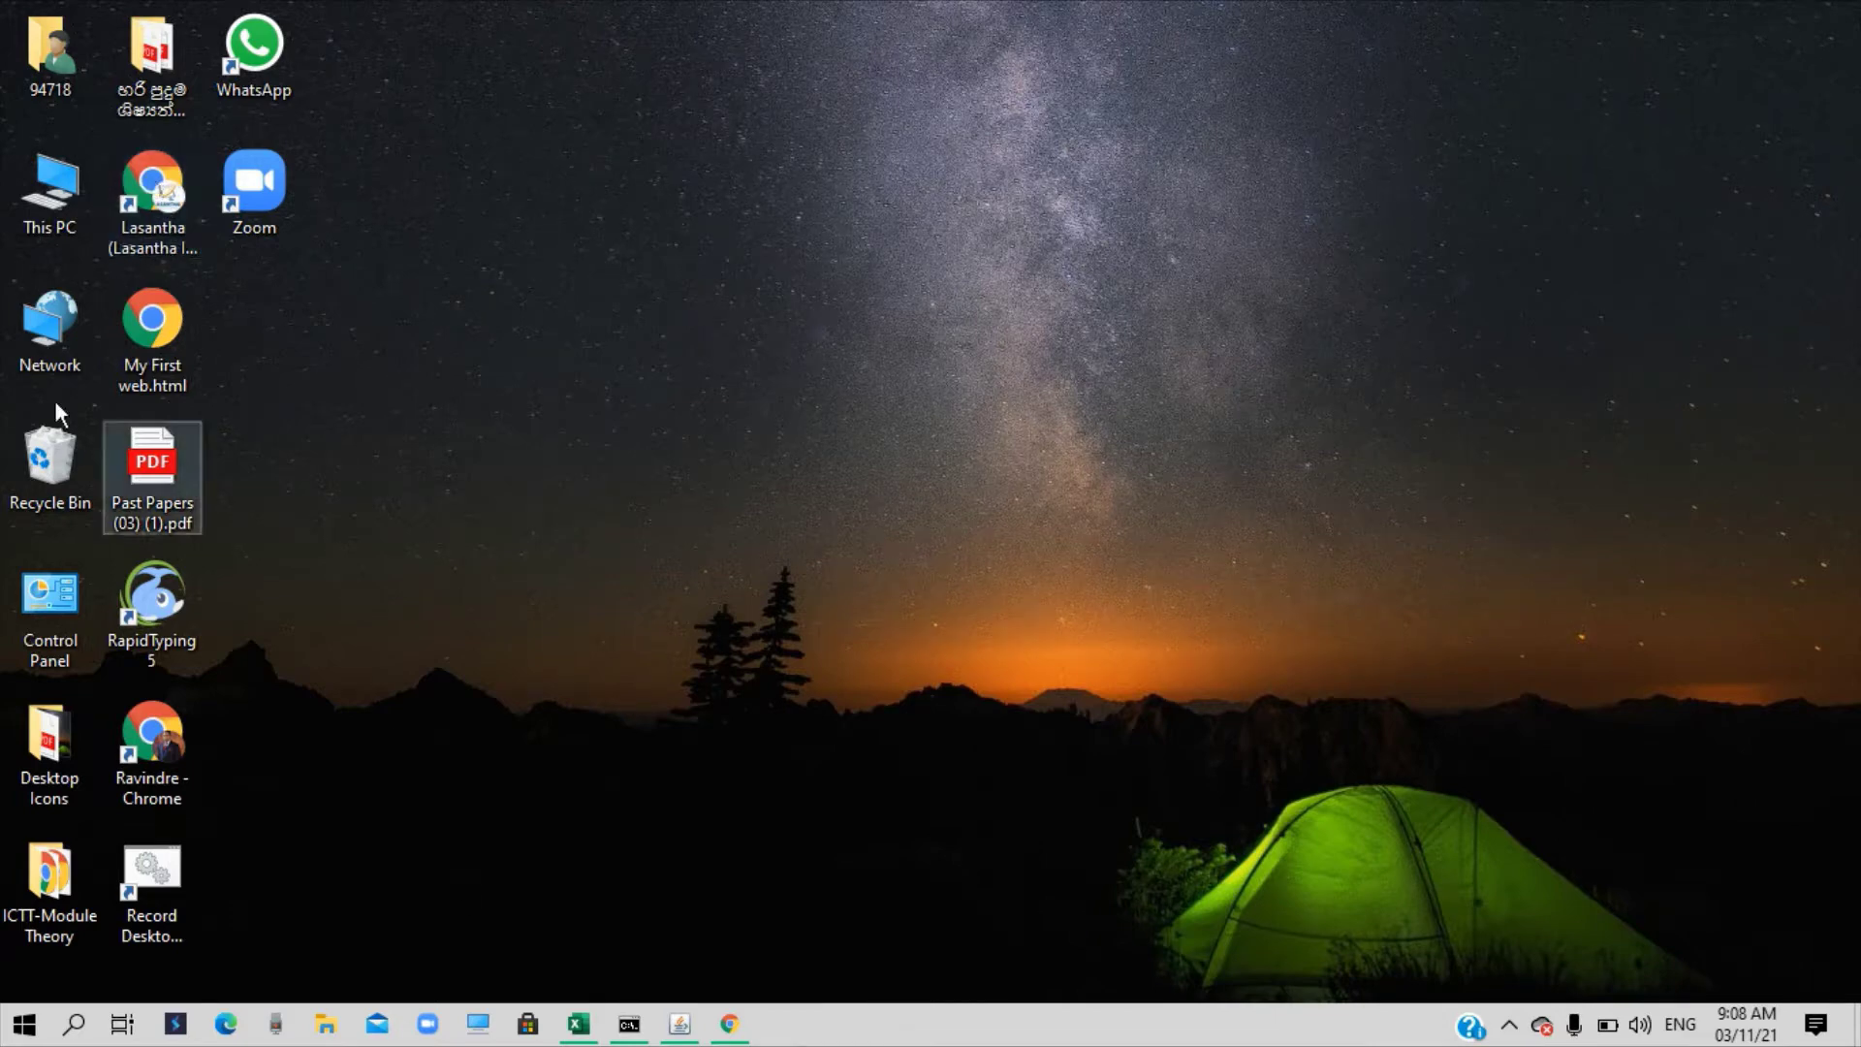
Launch Google Chrome from its desktop shortcut
double_click(146, 199)
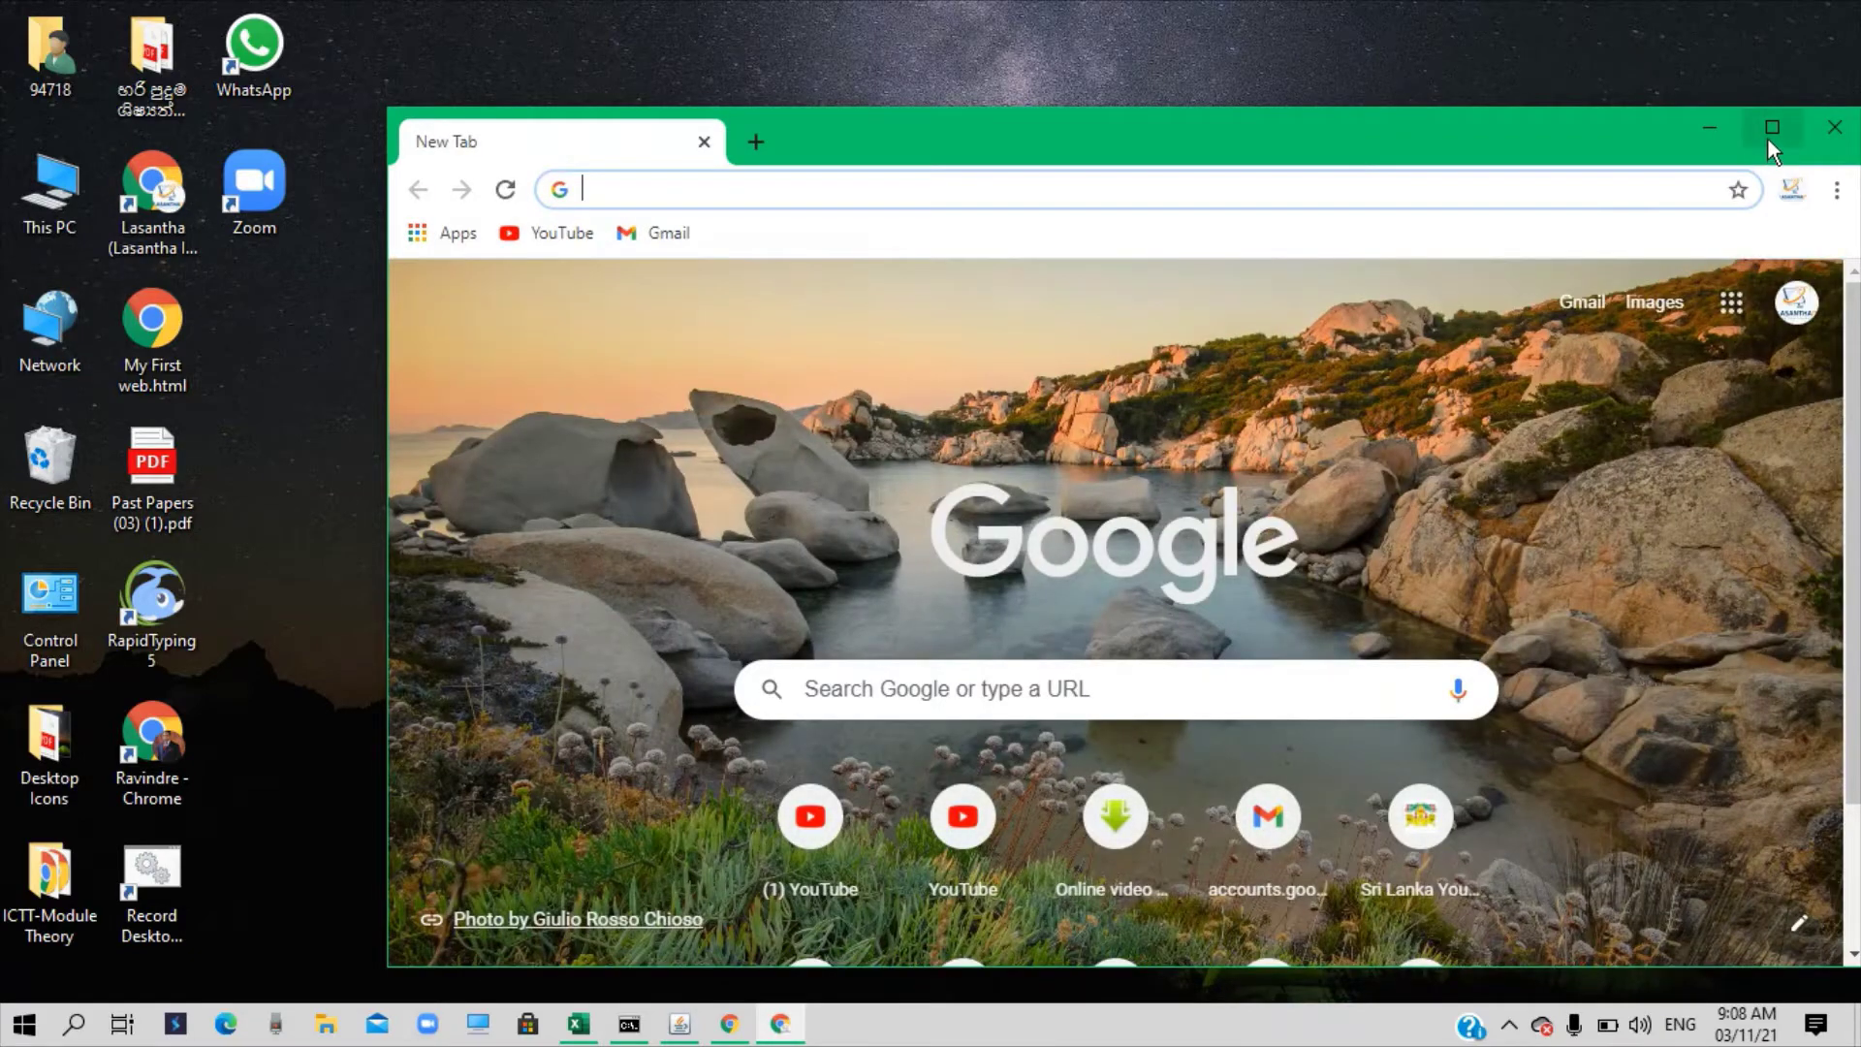
Maximize Chrome, start a Guest session, and search for 'gmail signup'
left_click(1766, 137)
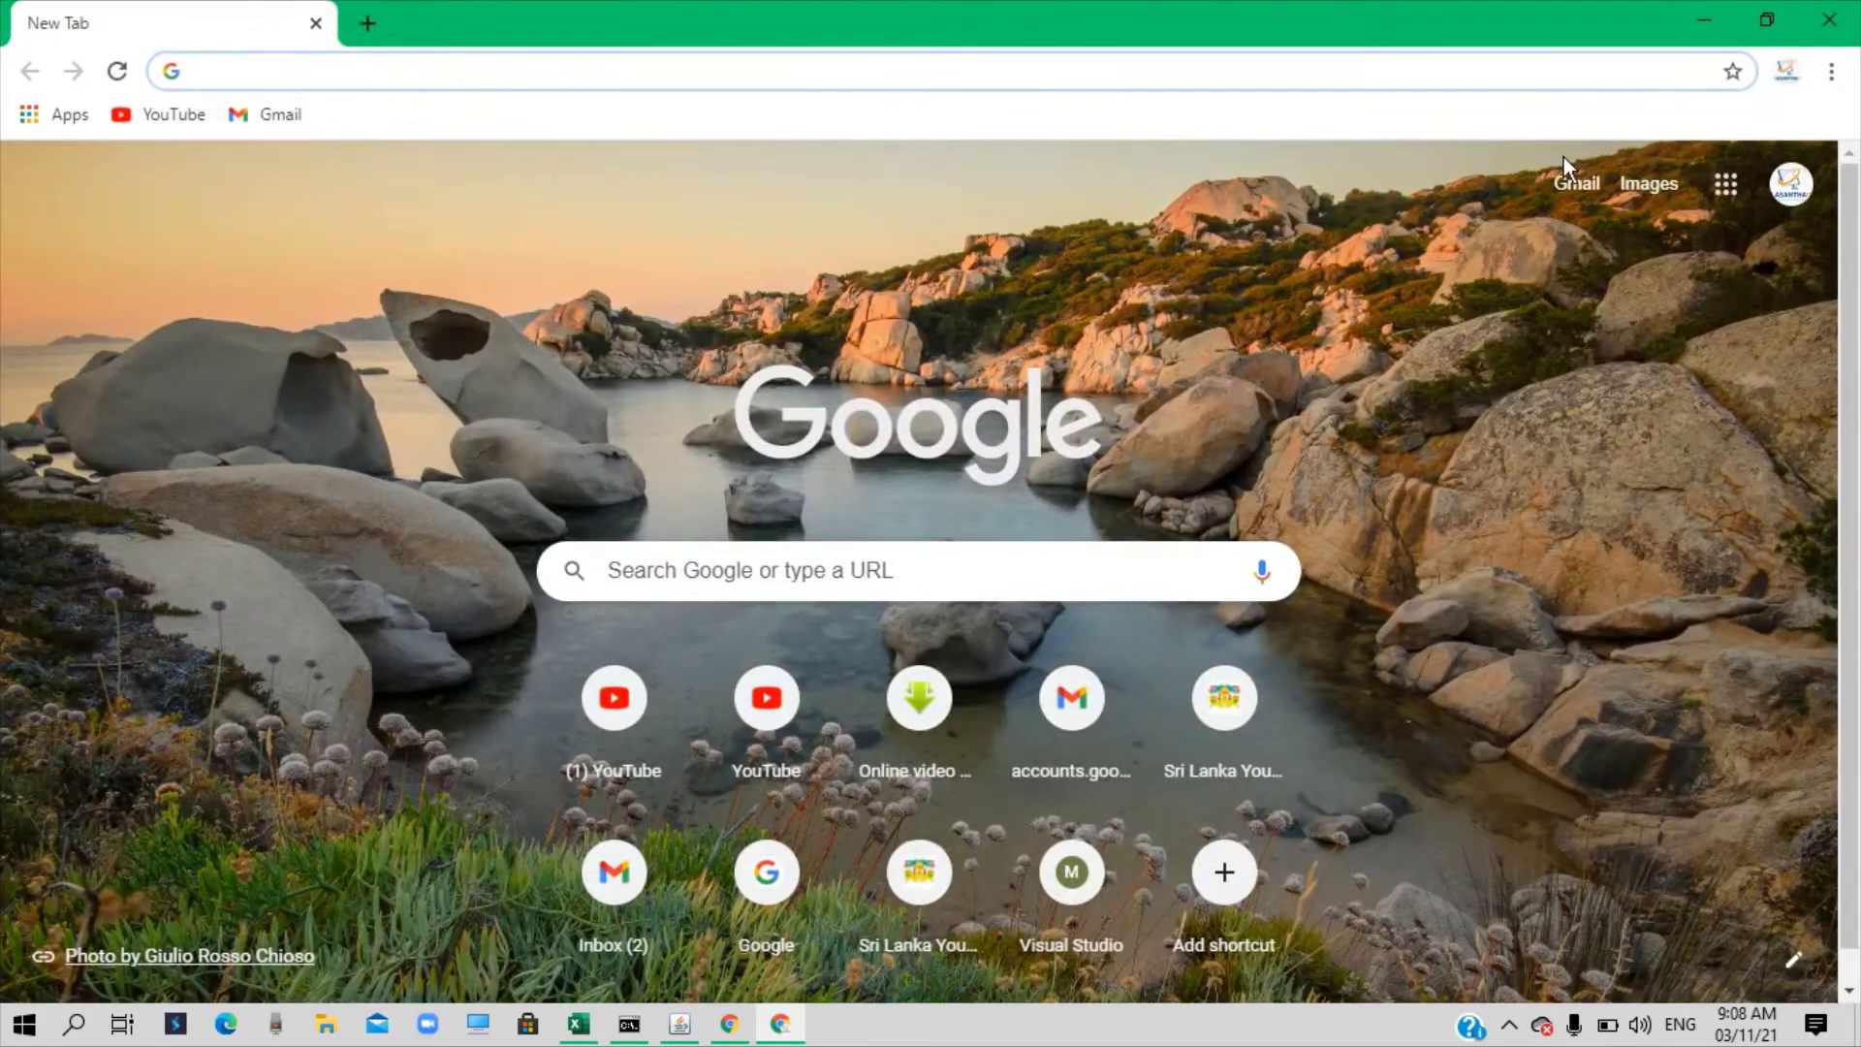
left_click(1789, 73)
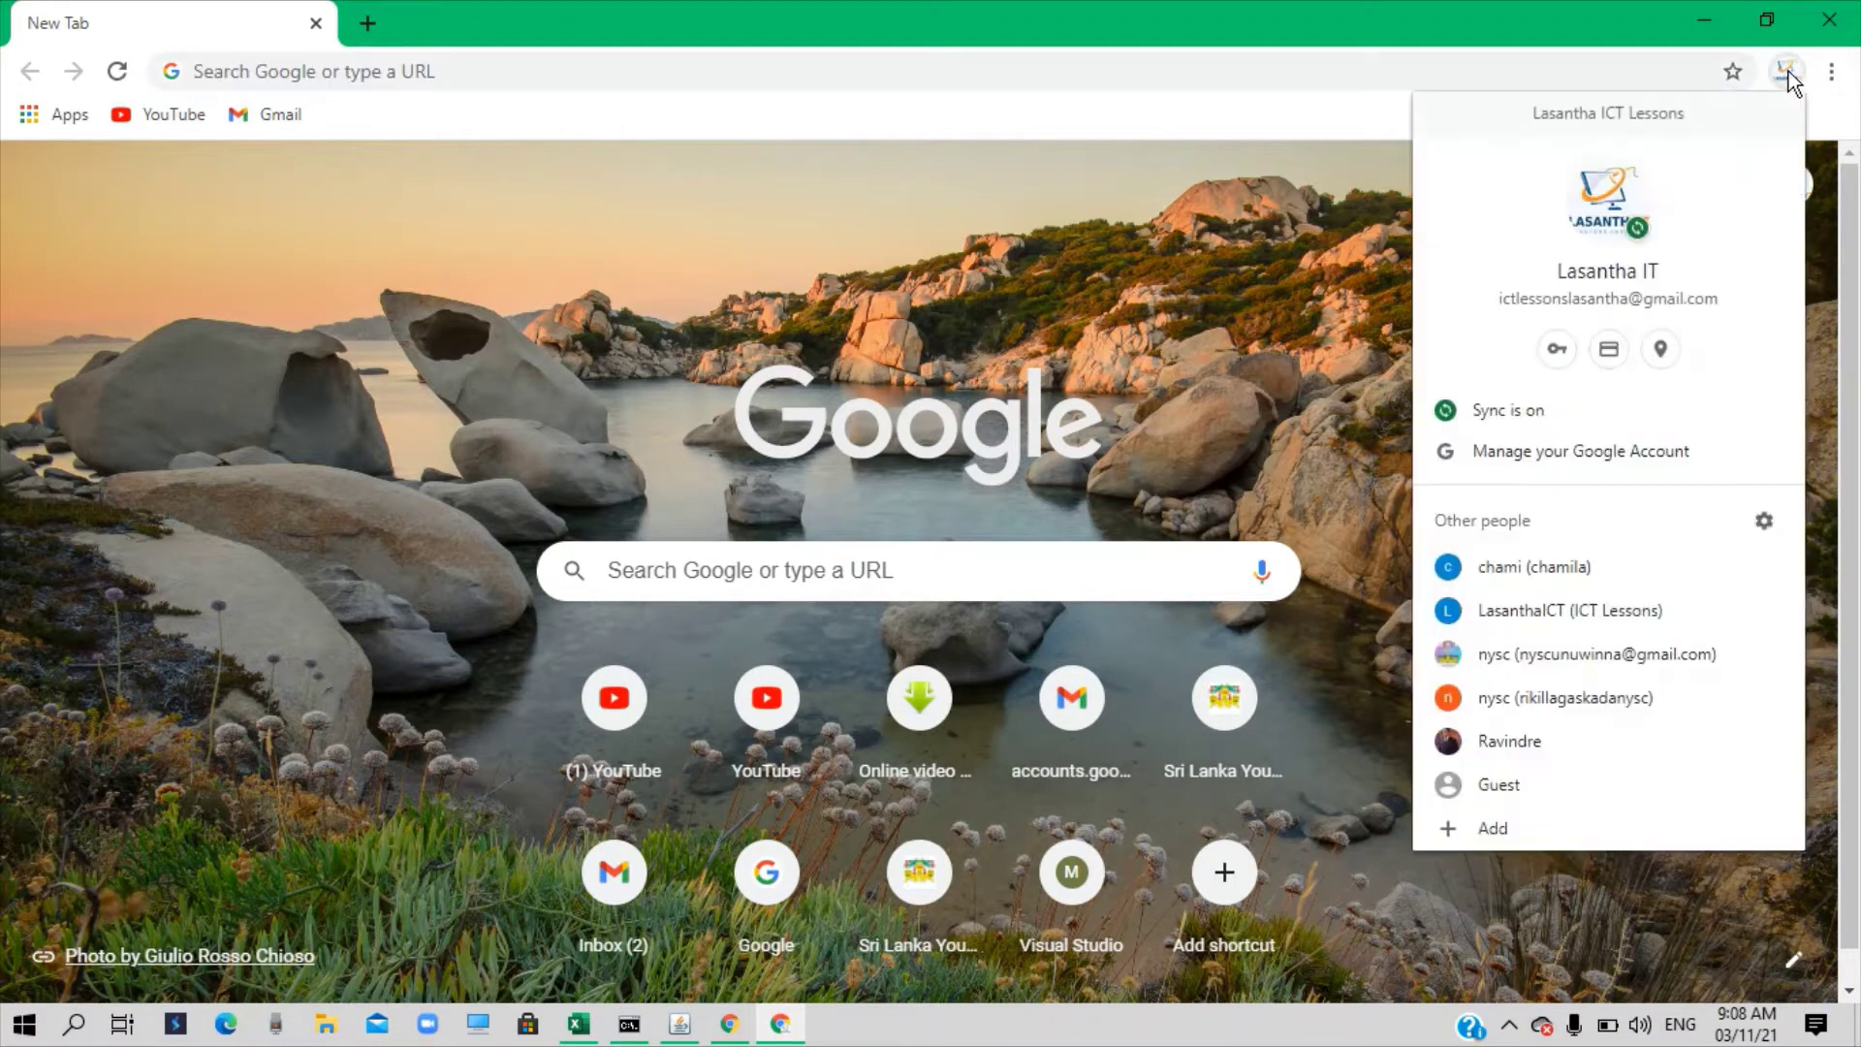
left_click(1511, 787)
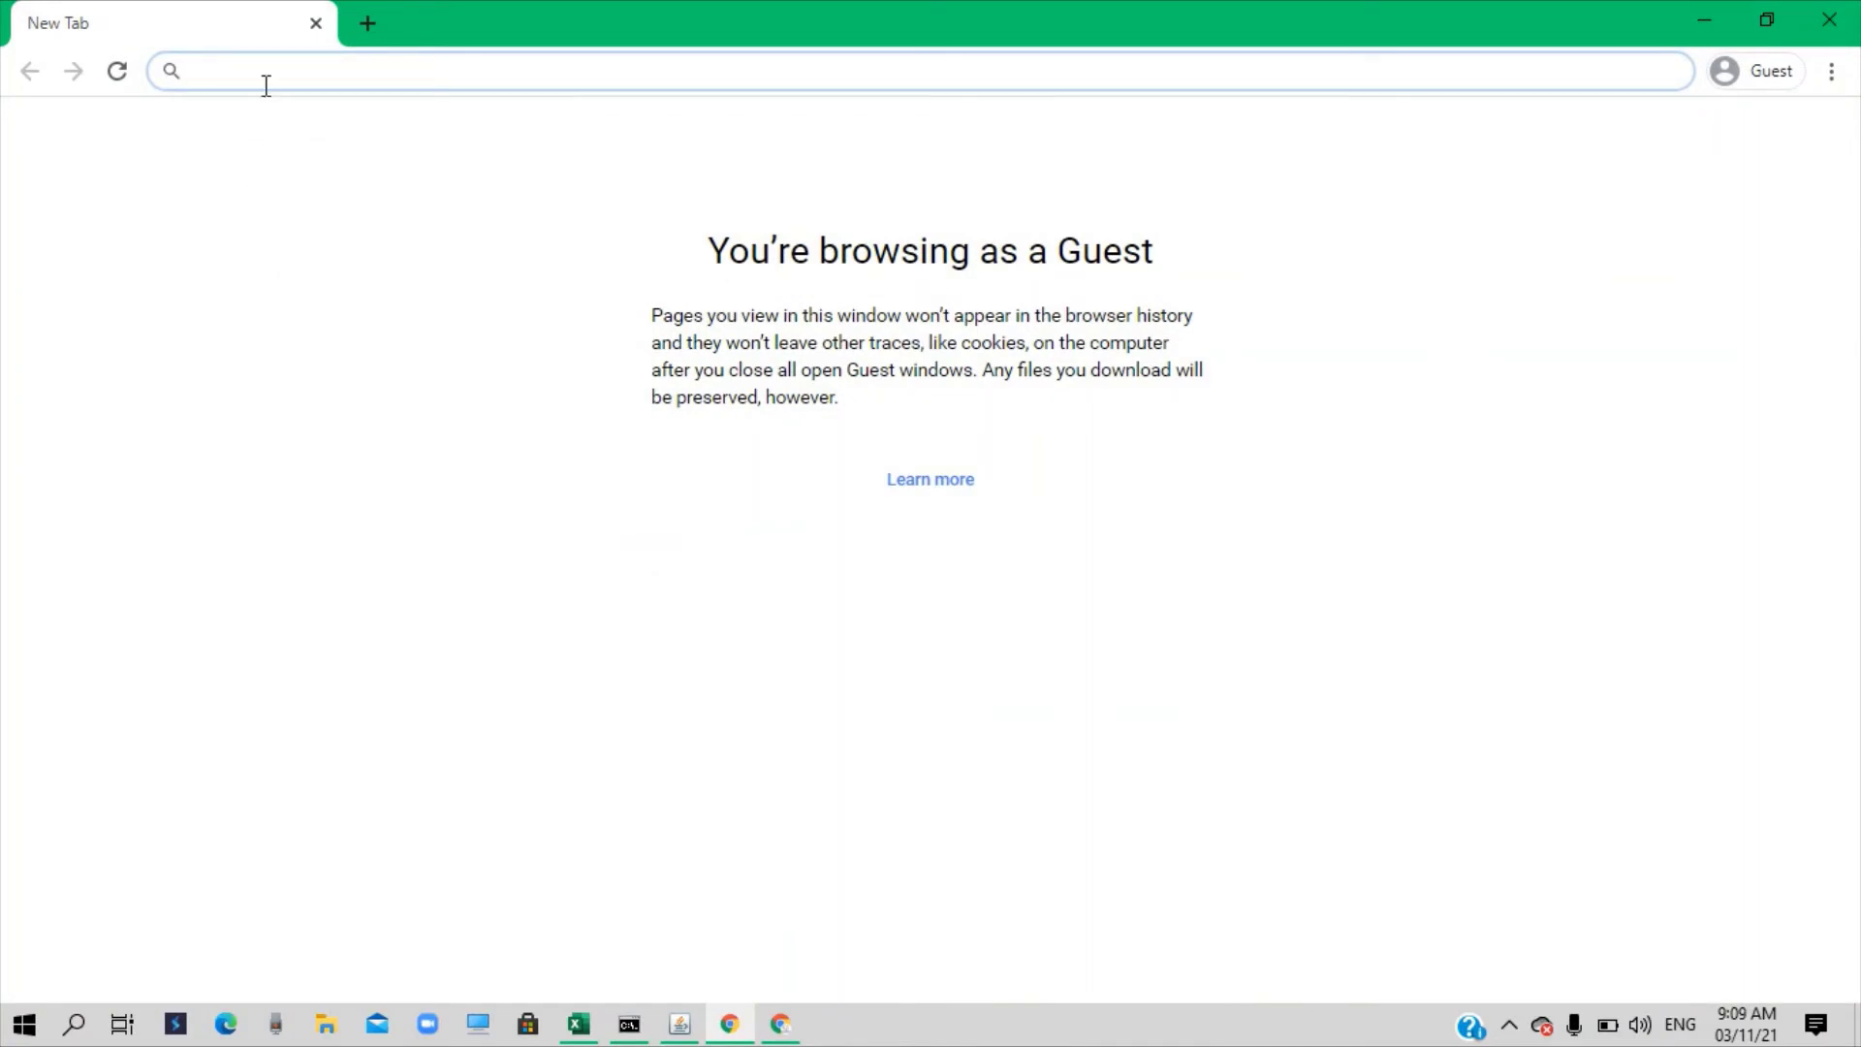
type("gmai")
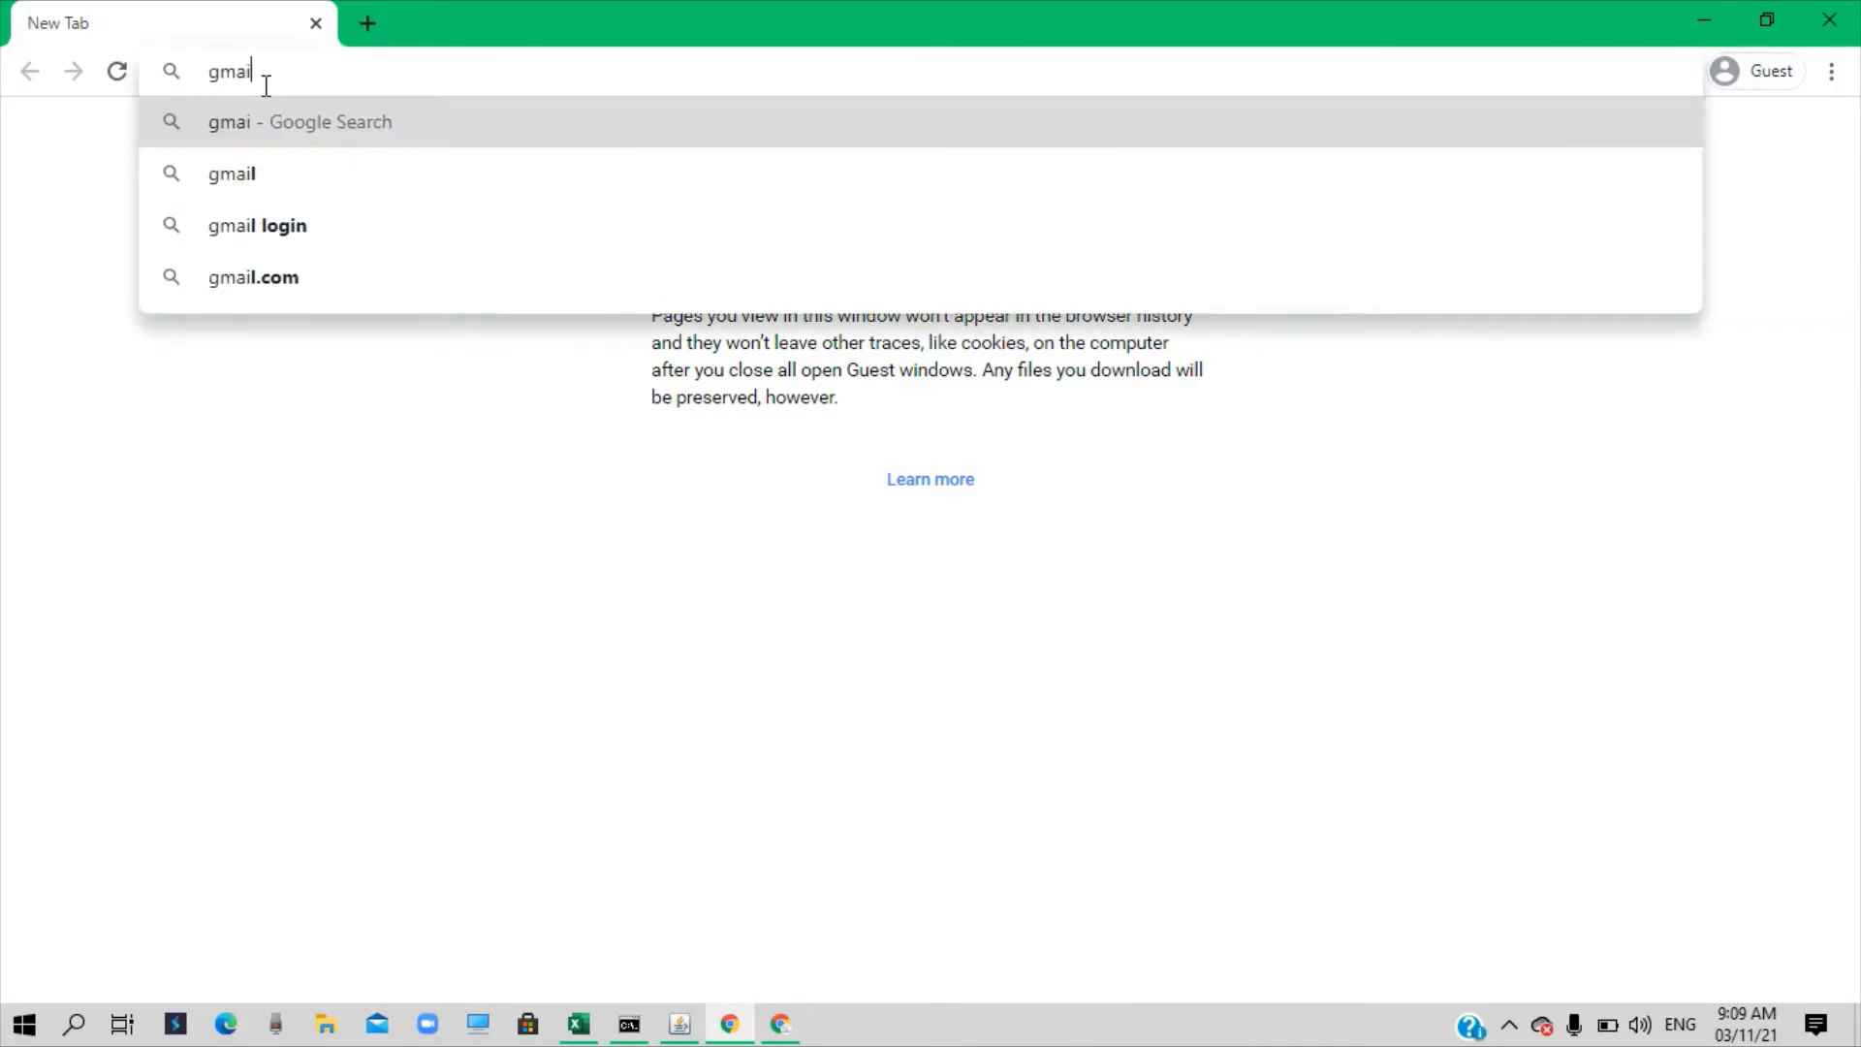
type("l sig")
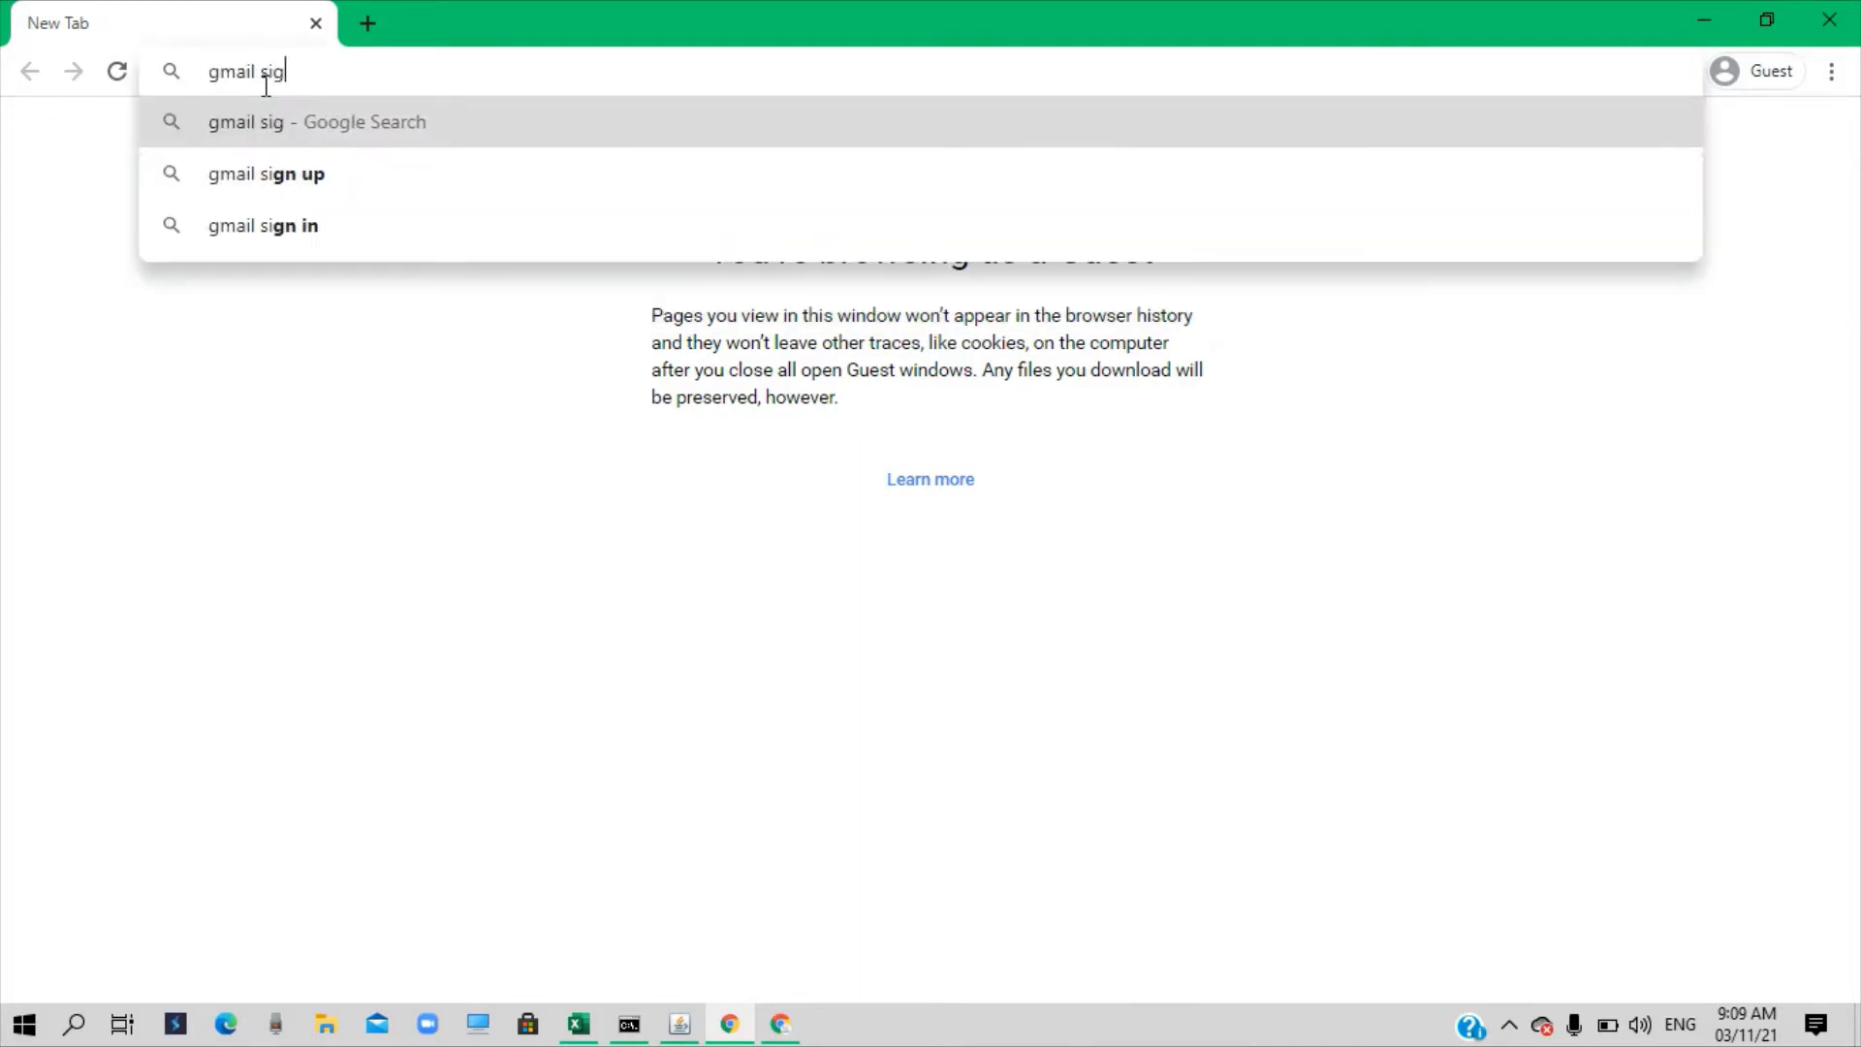
type("nup")
key("Return")
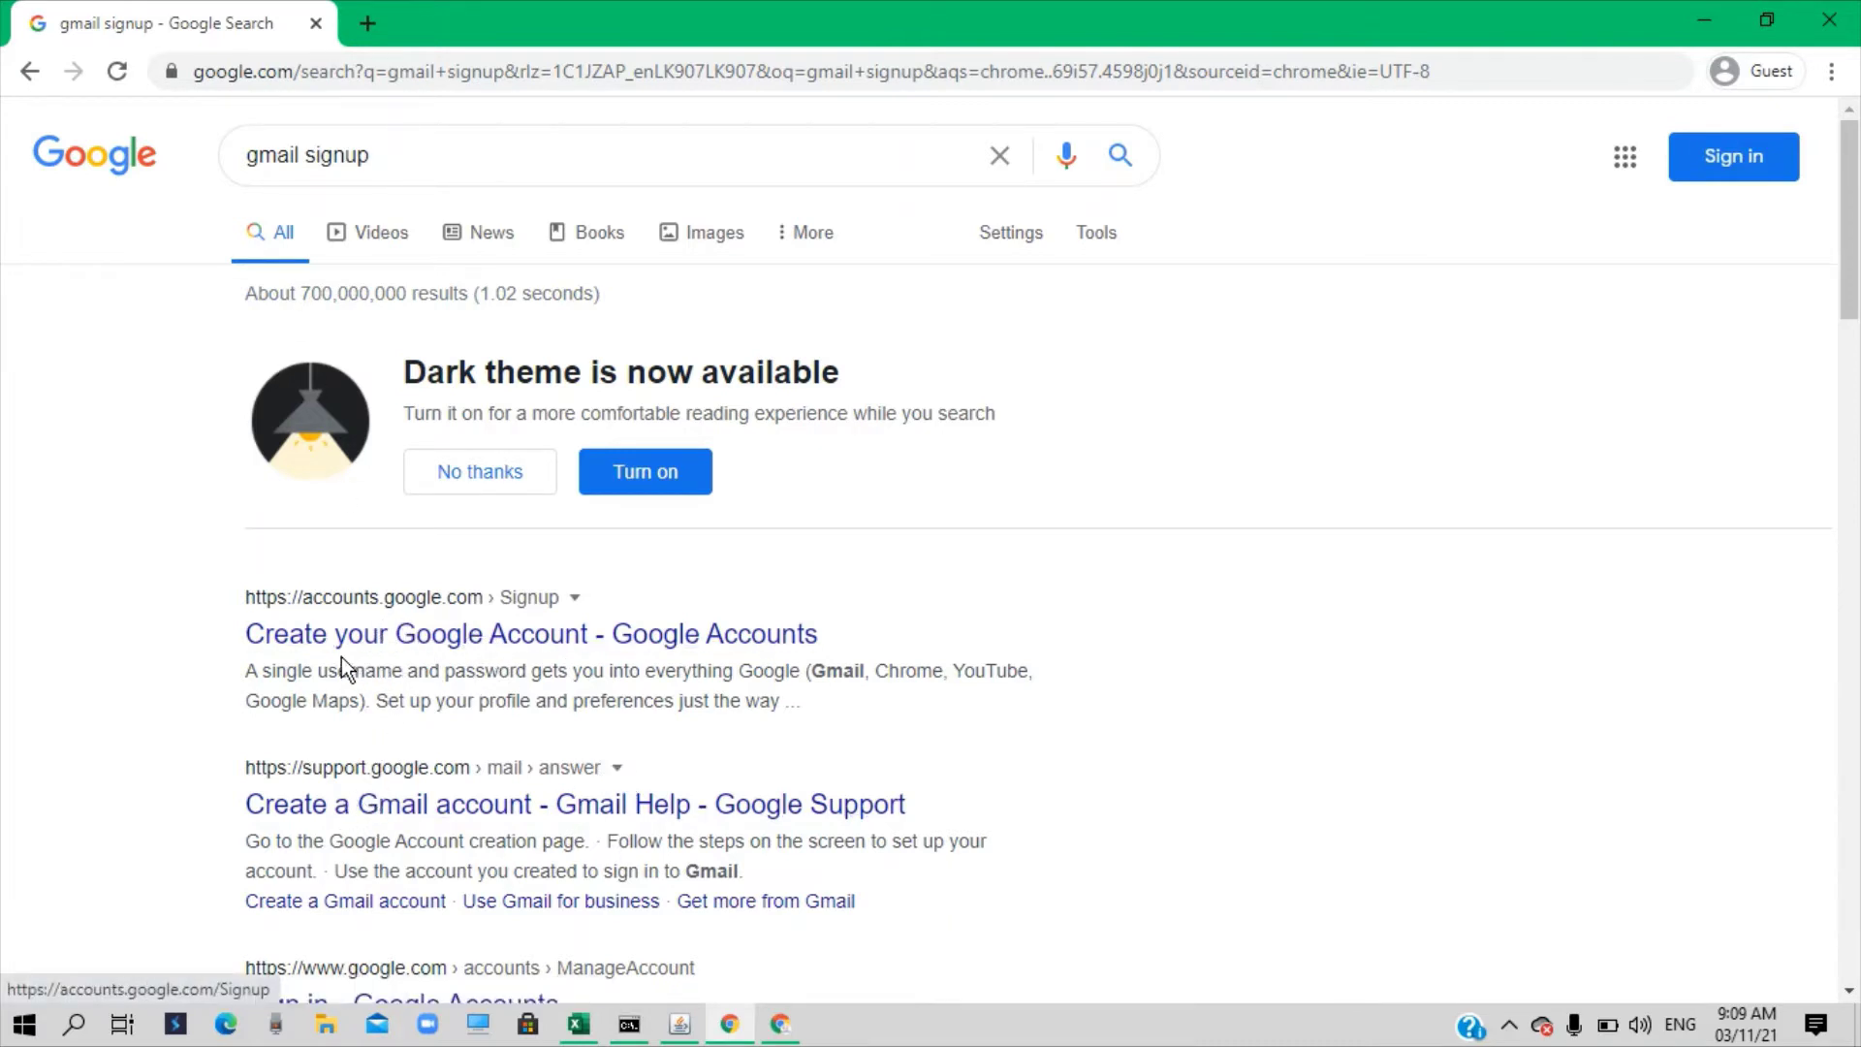
Open the 'Create your Google Account - Google Accounts' result from the search list
scroll(582, 657, "down", 3)
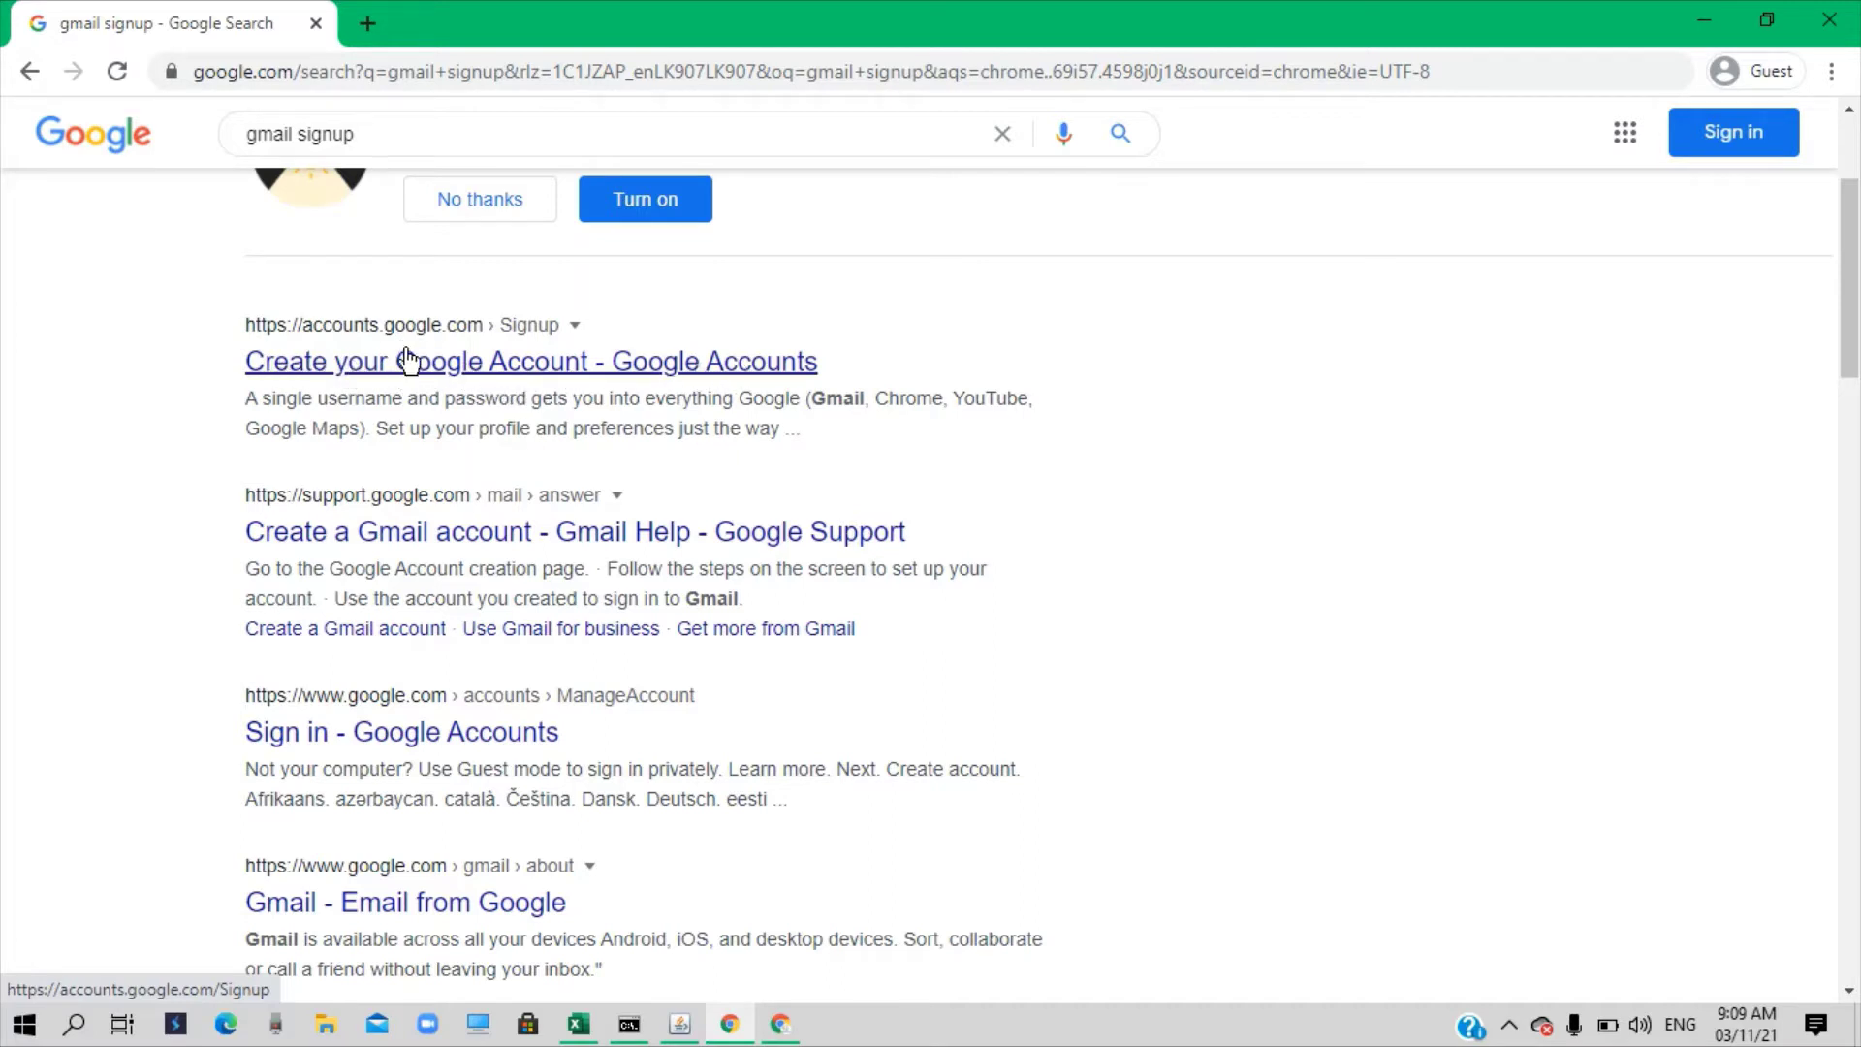
left_click(531, 379)
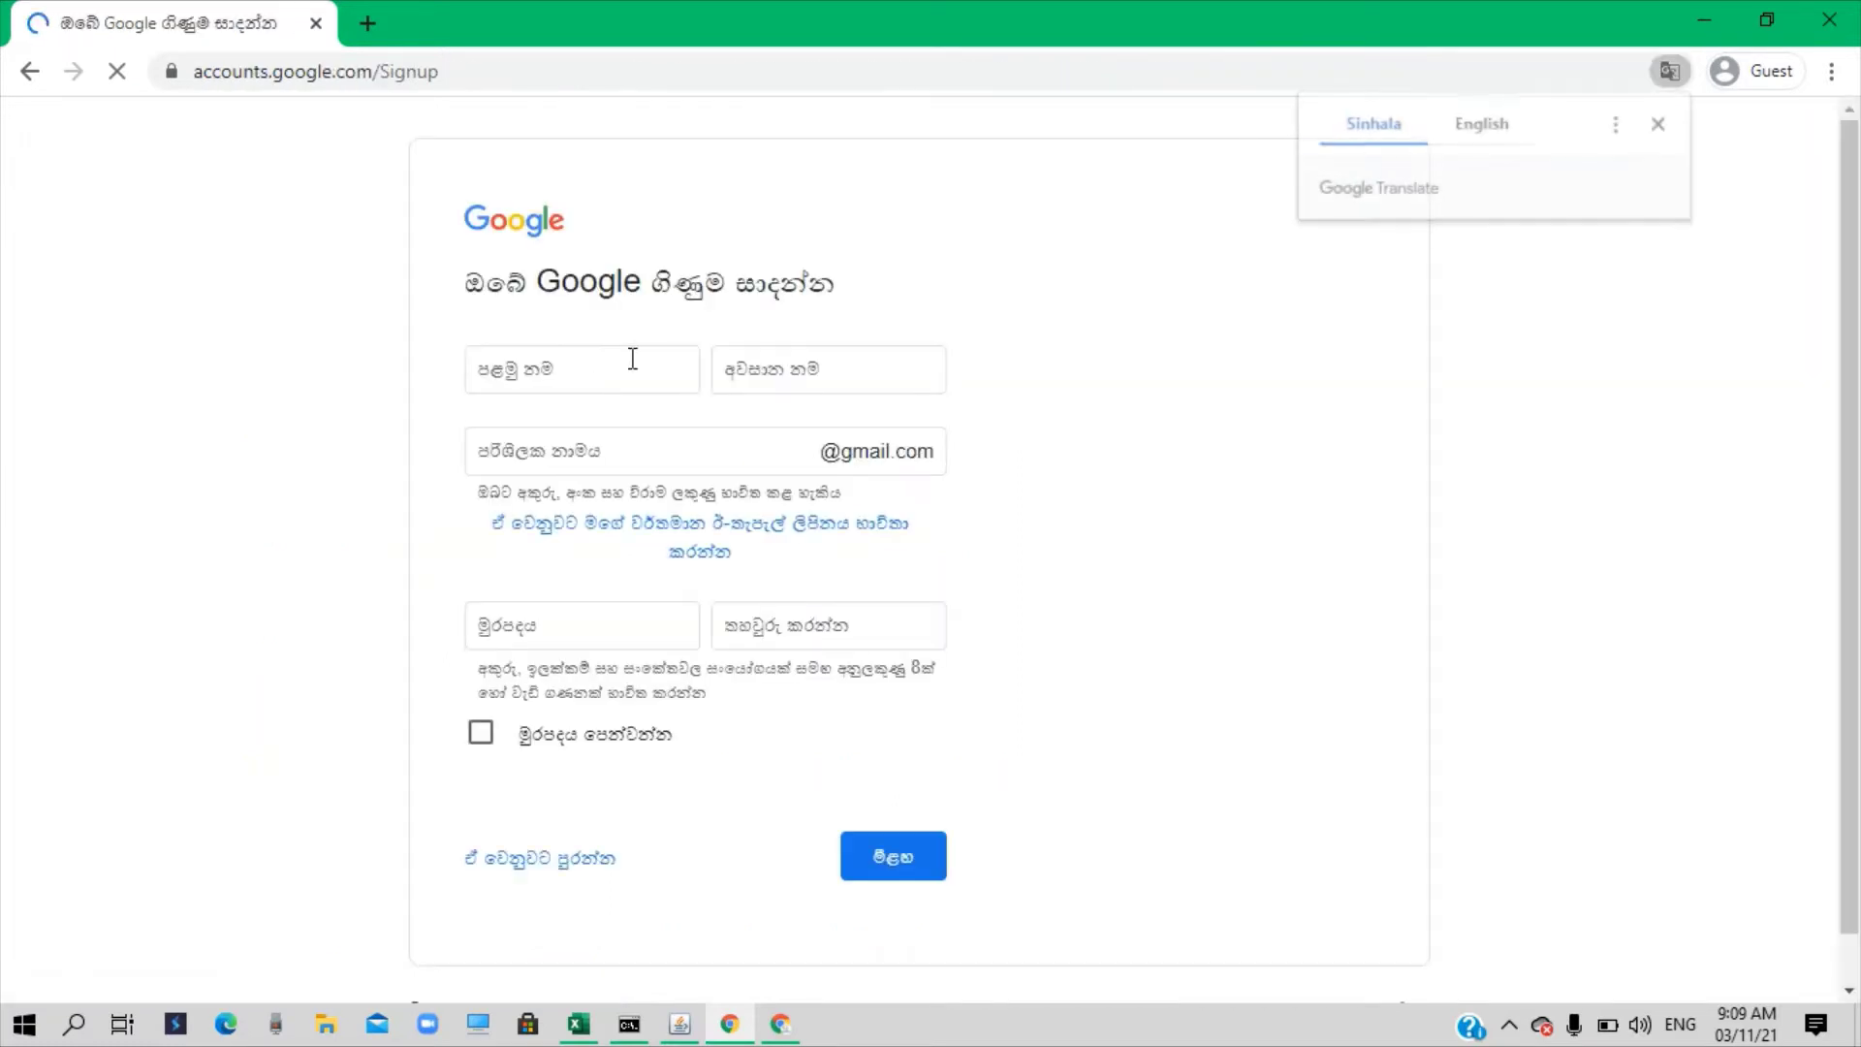
Switch the sign-up form from Sinhala to English (United States) using the footer language dropdown
left_click(621, 358)
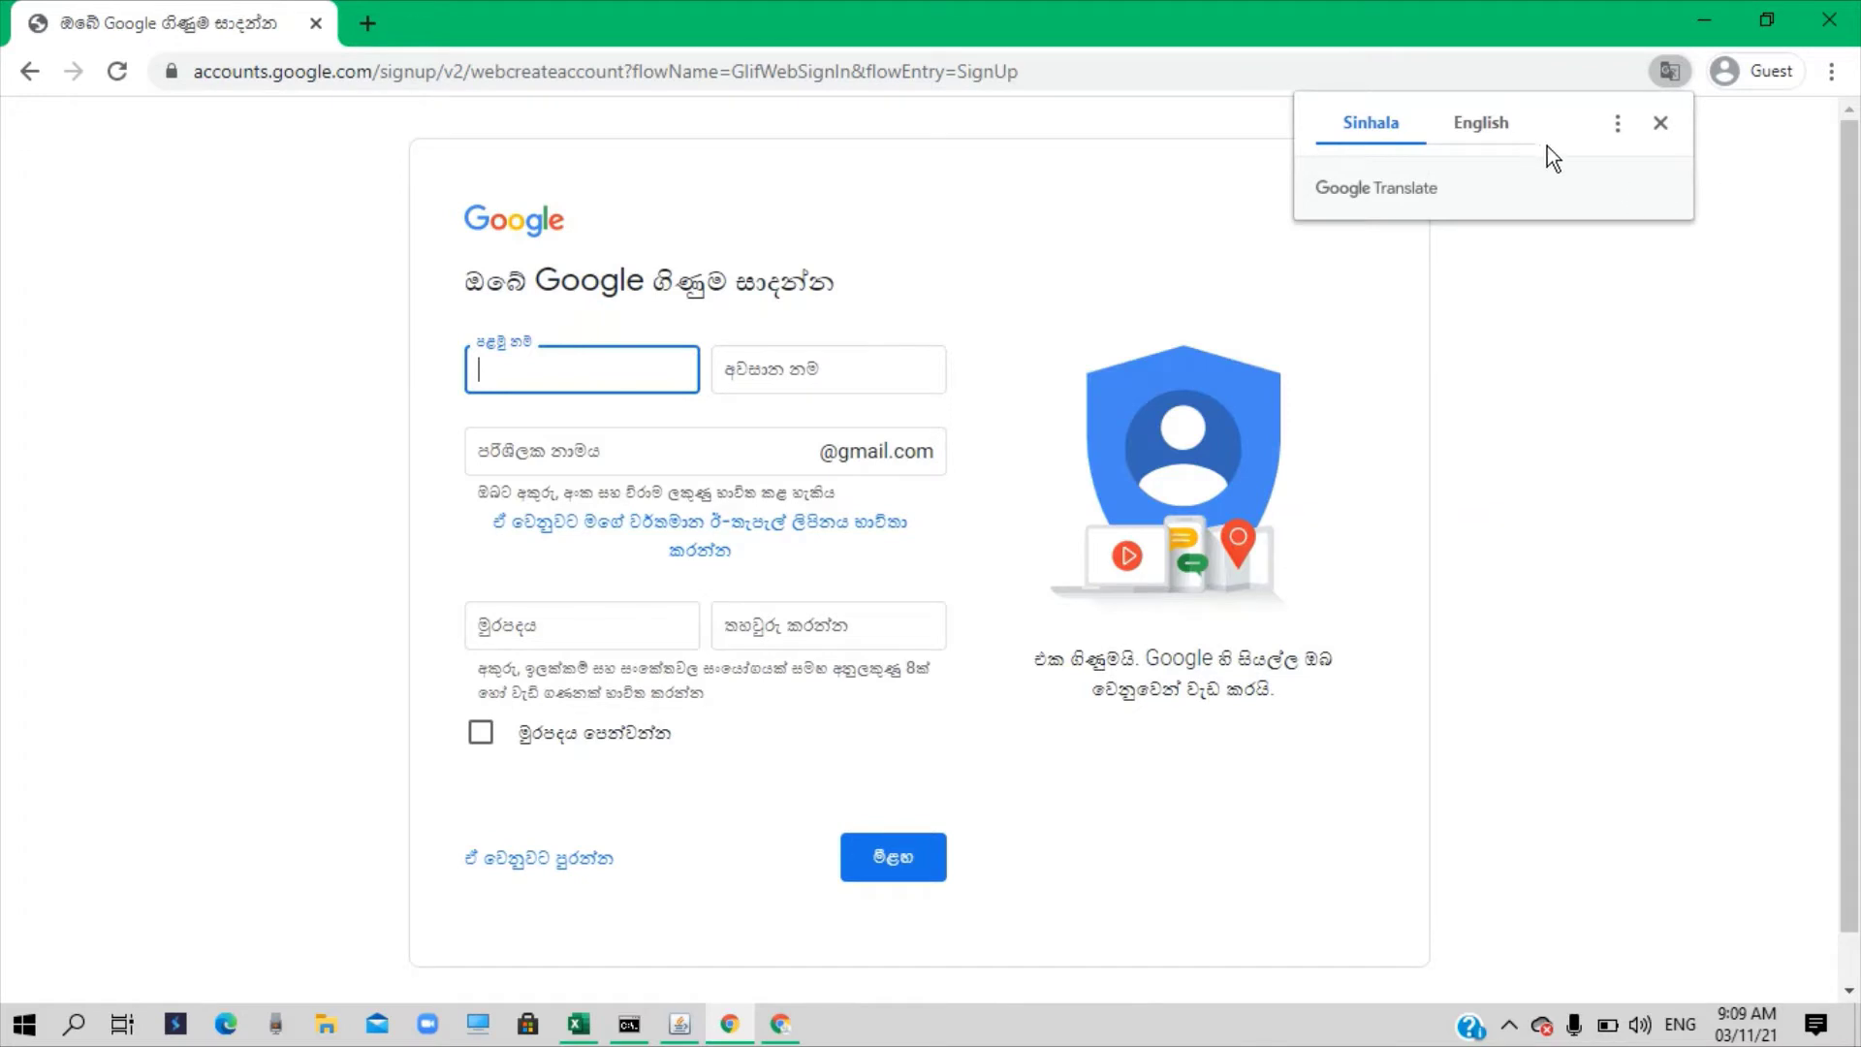
left_click(1486, 126)
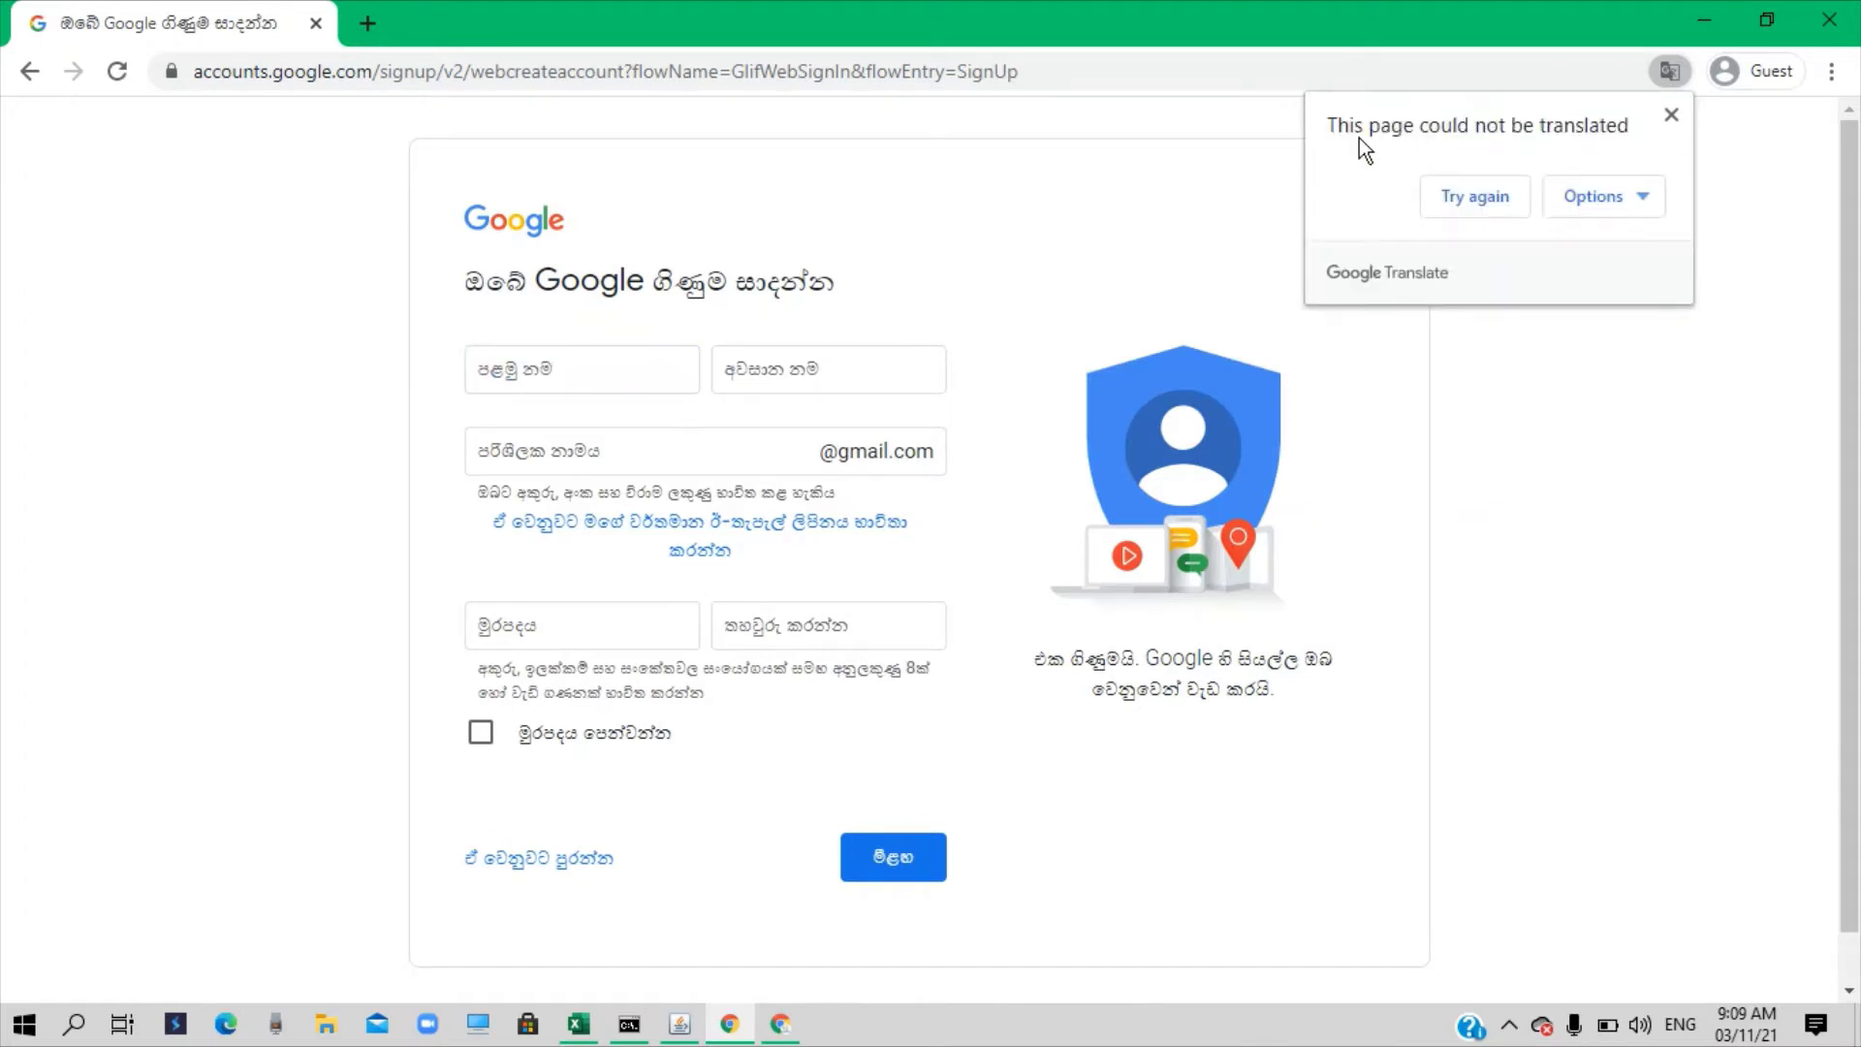
left_click(1671, 114)
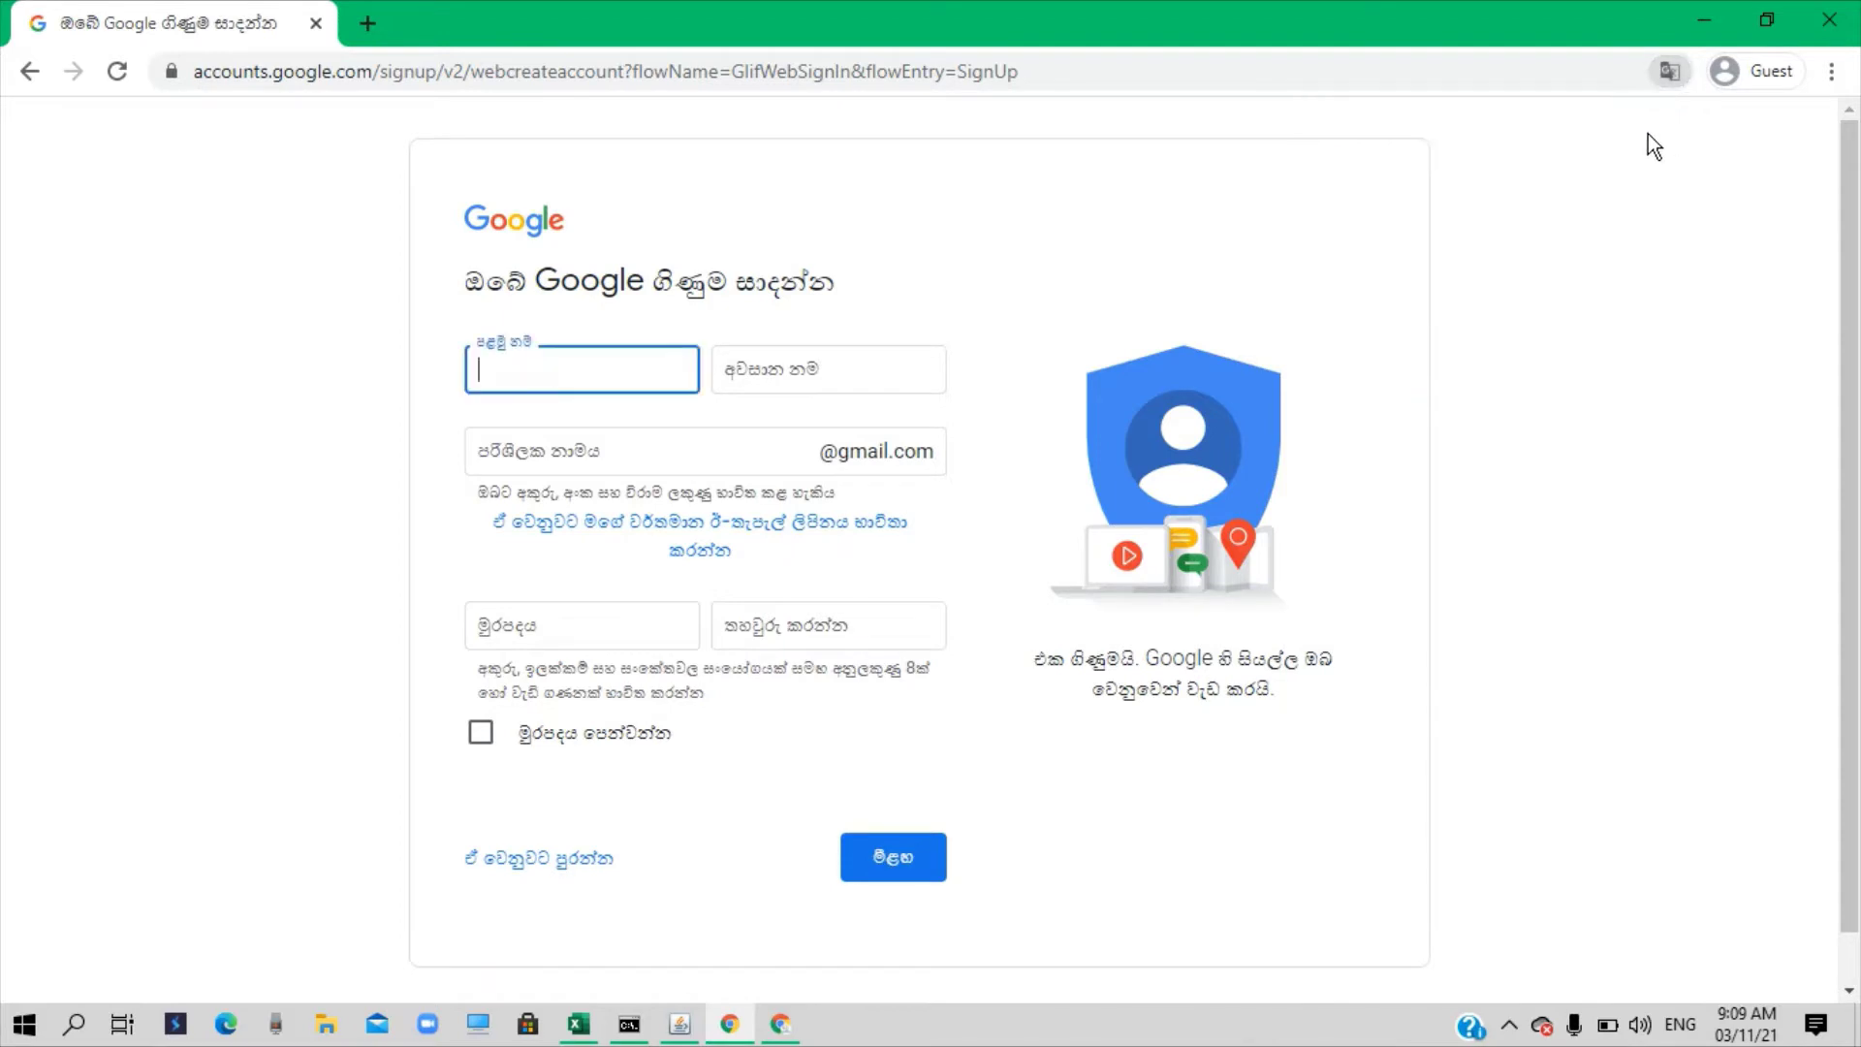
scroll(1689, 793, "down", 1)
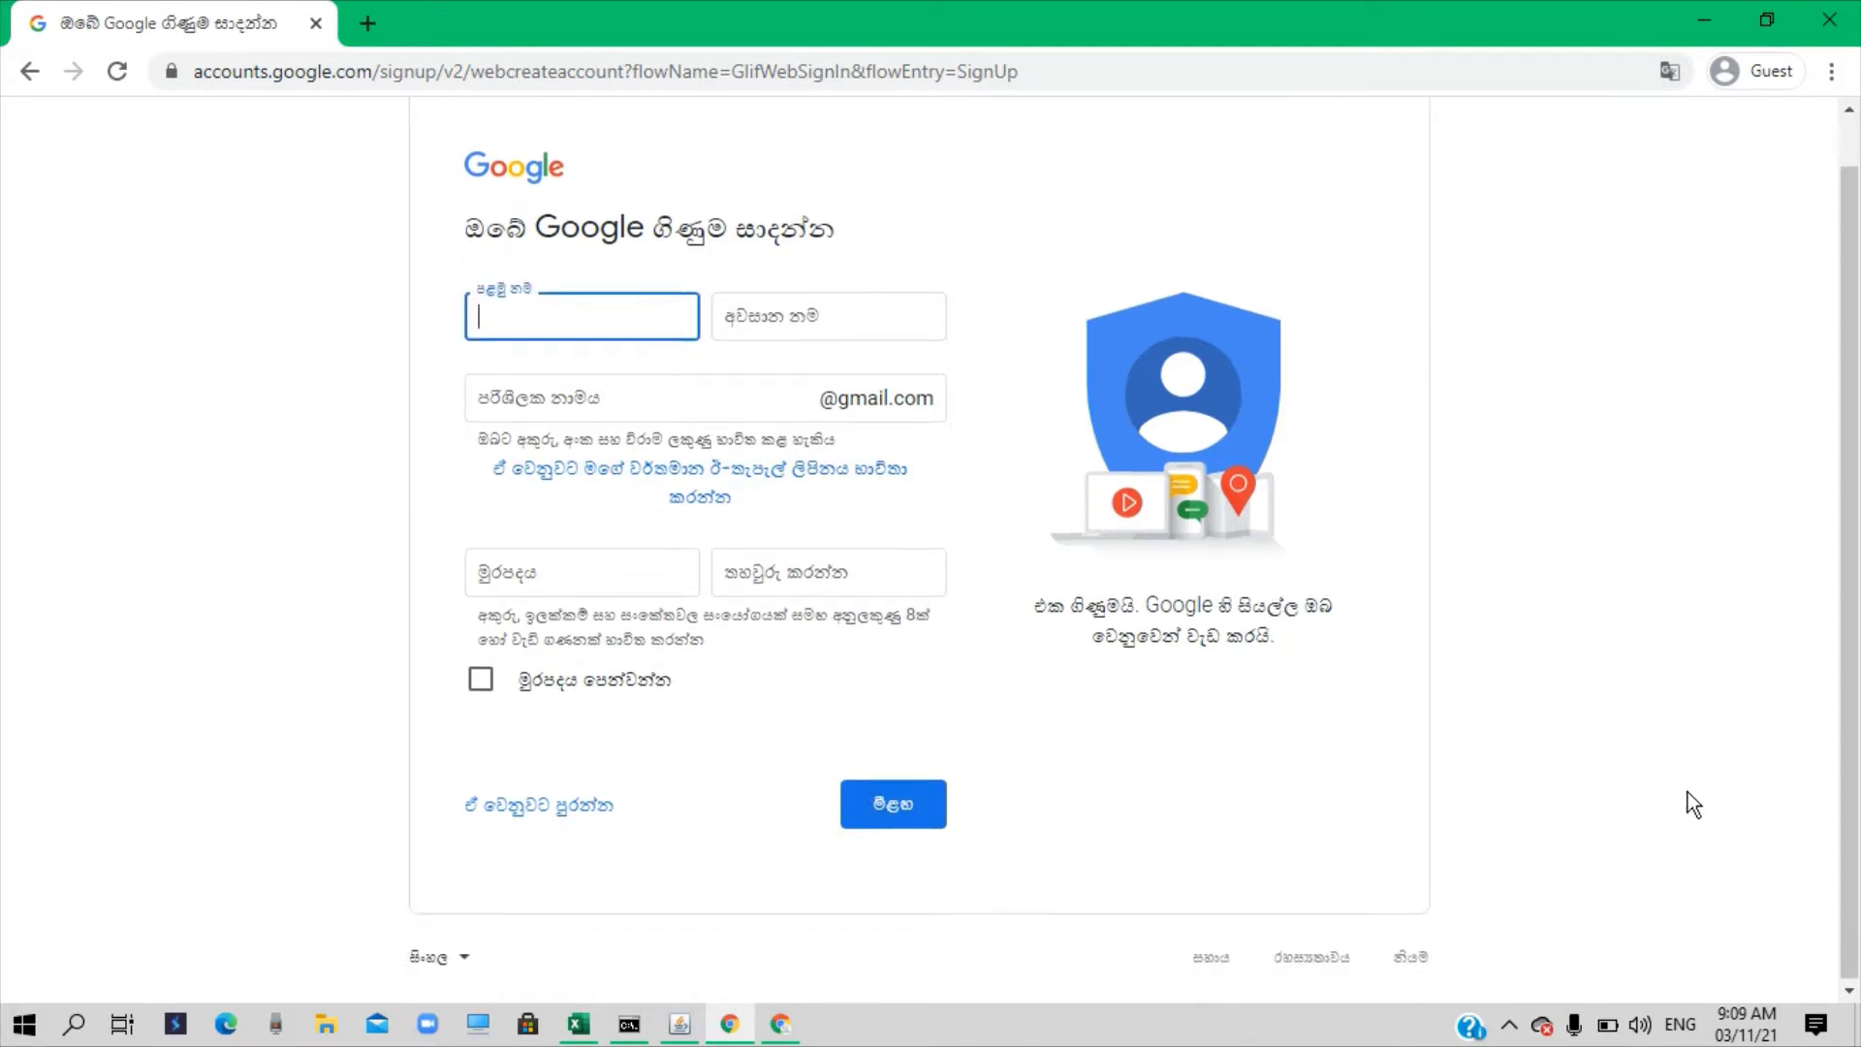
left_click(462, 960)
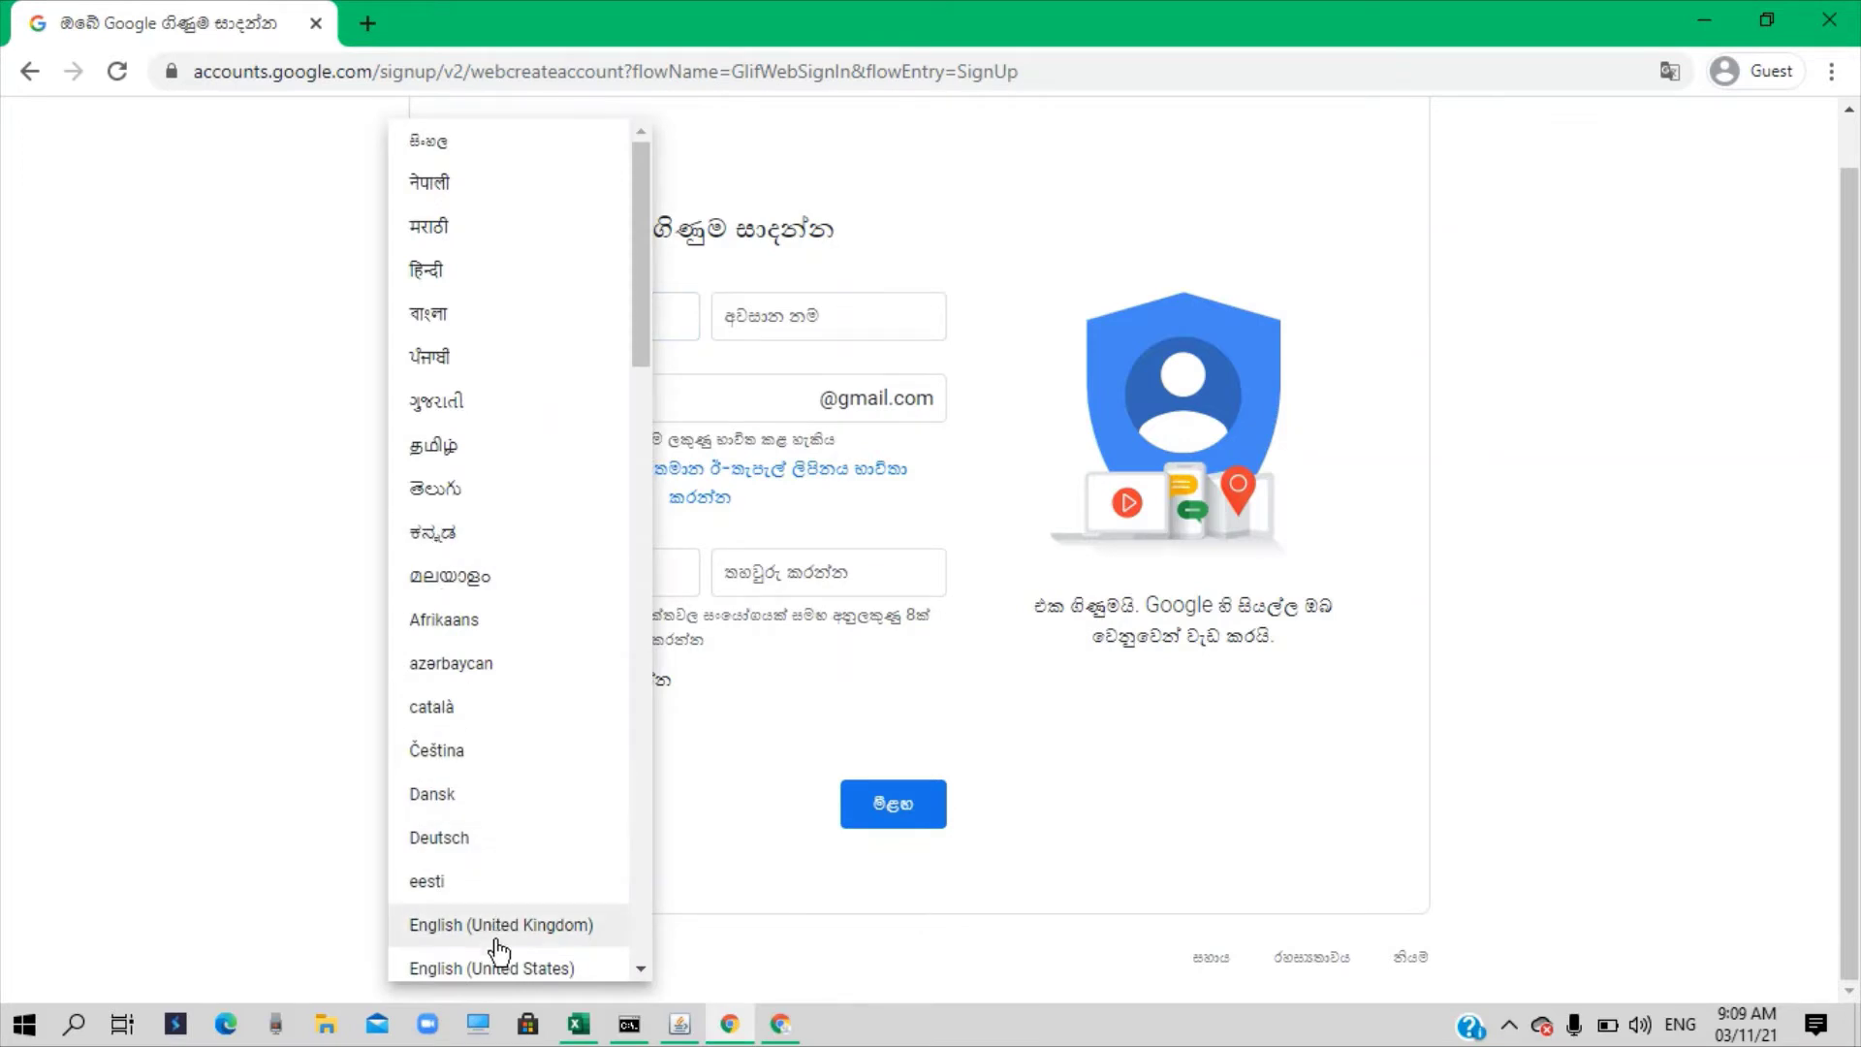
left_click(499, 970)
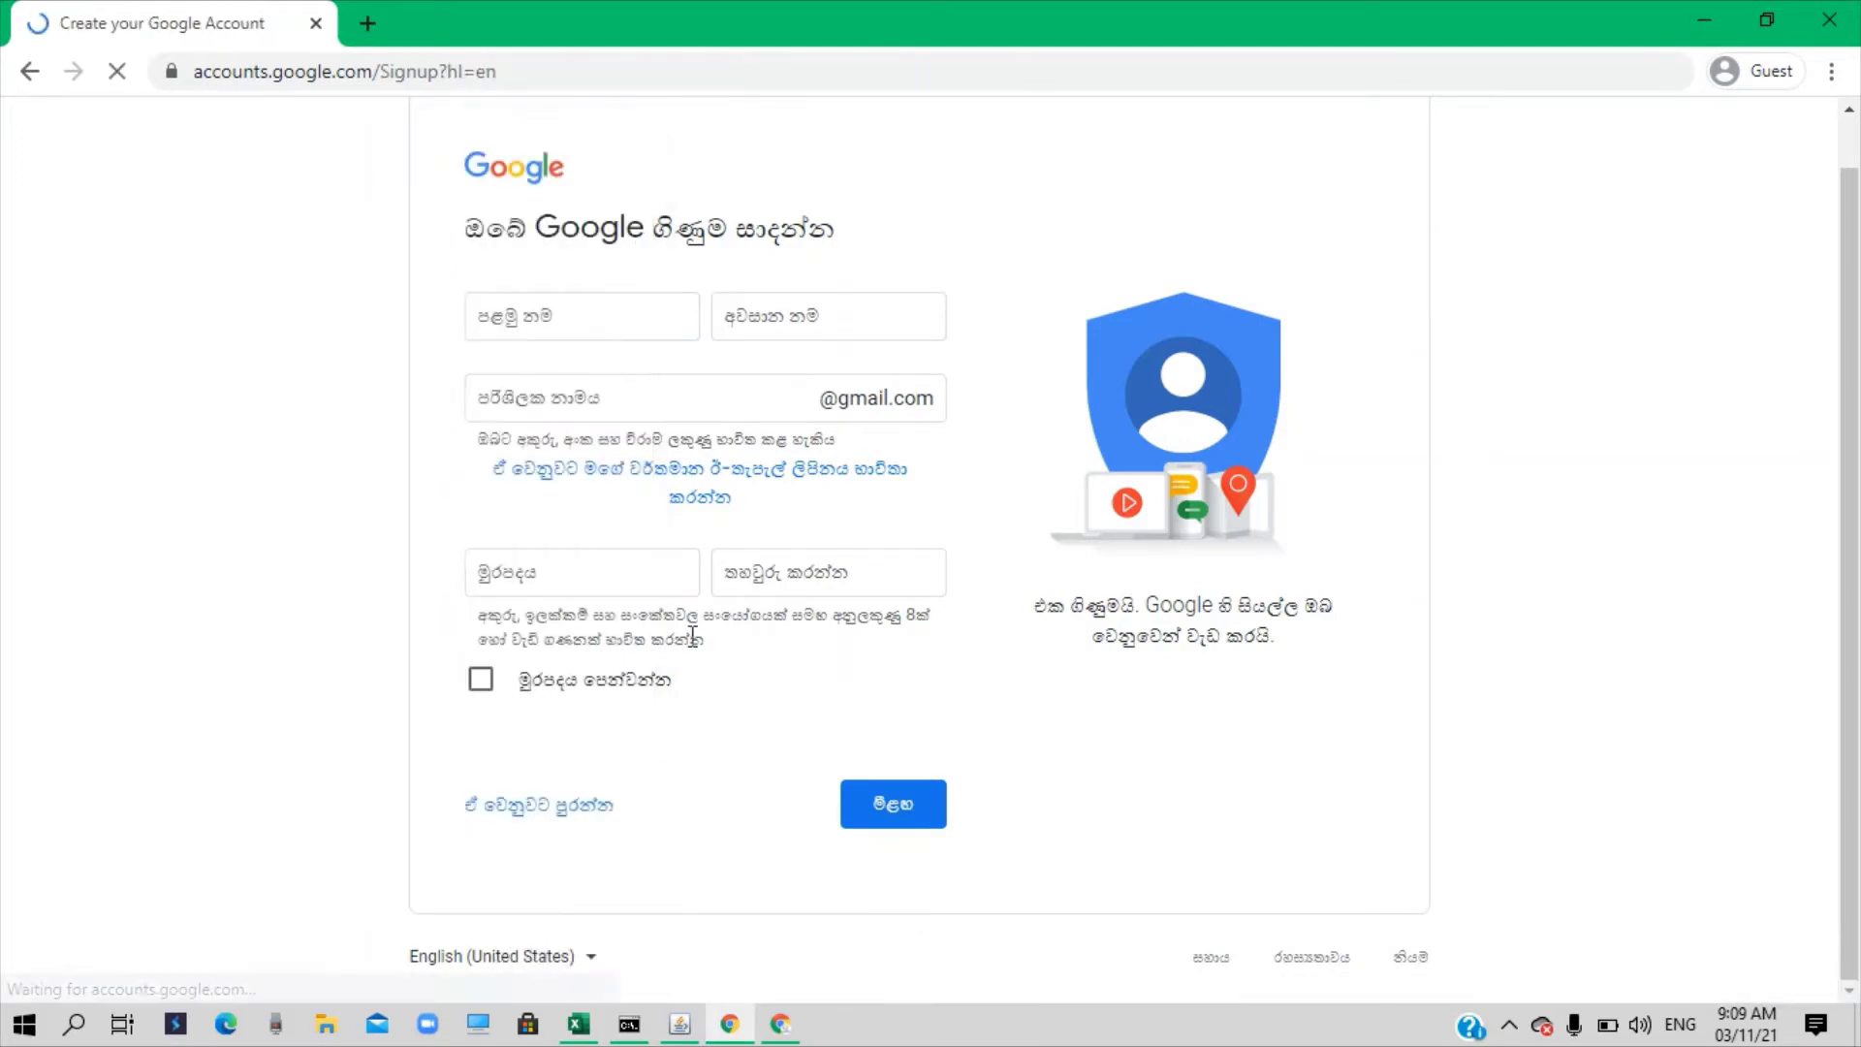
left_click(563, 368)
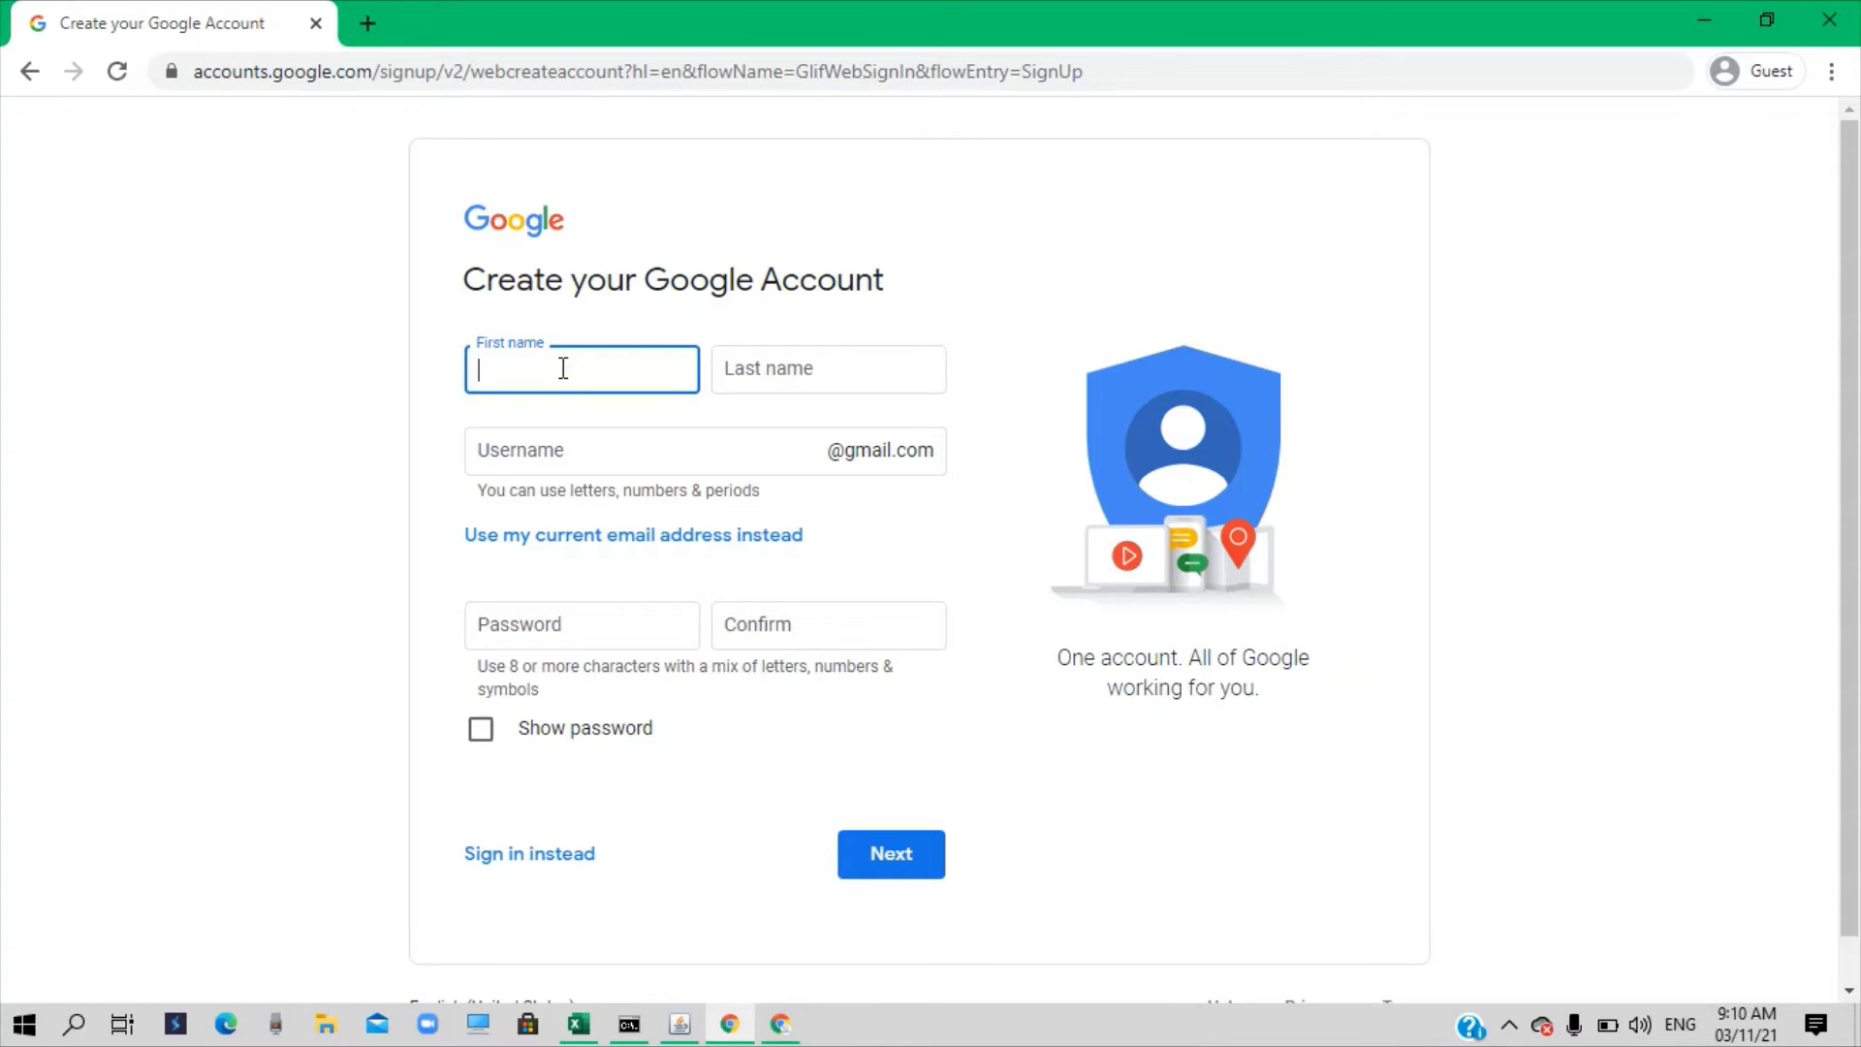
Enter the account holder's first and last name
left_click(907, 366)
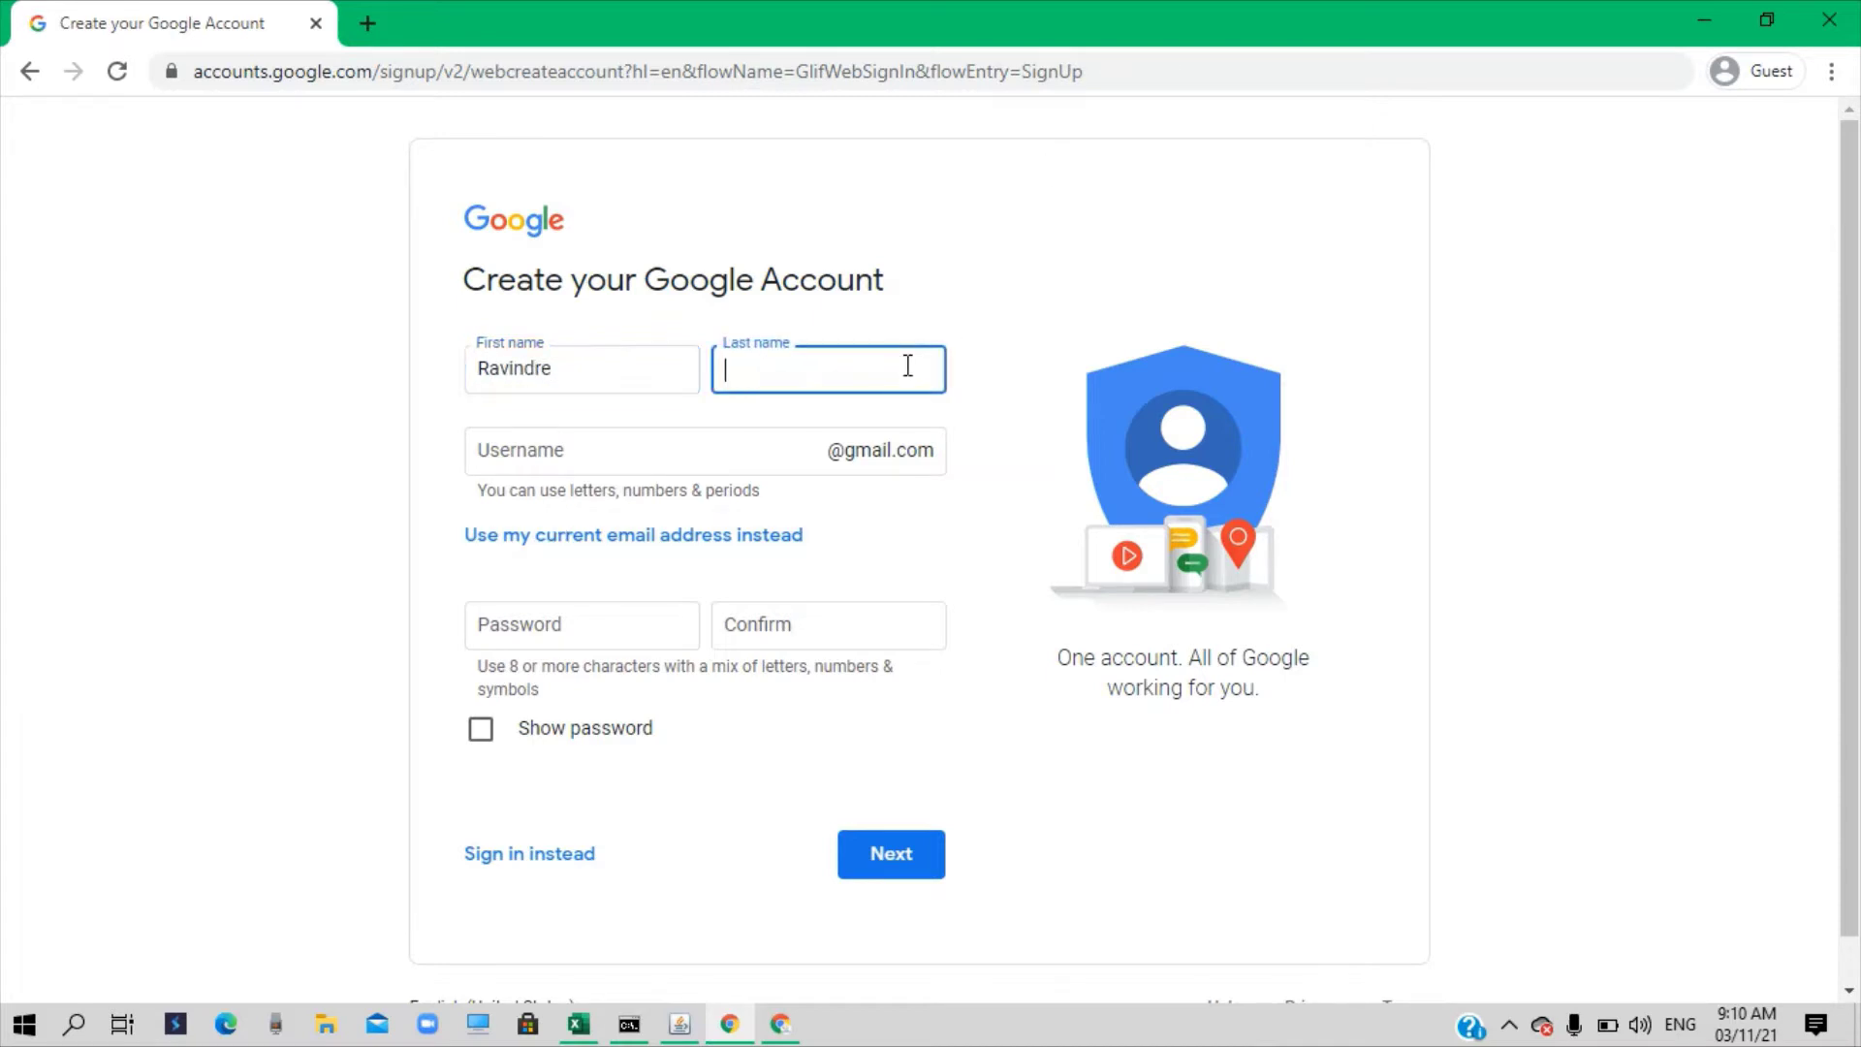
left_click(669, 449)
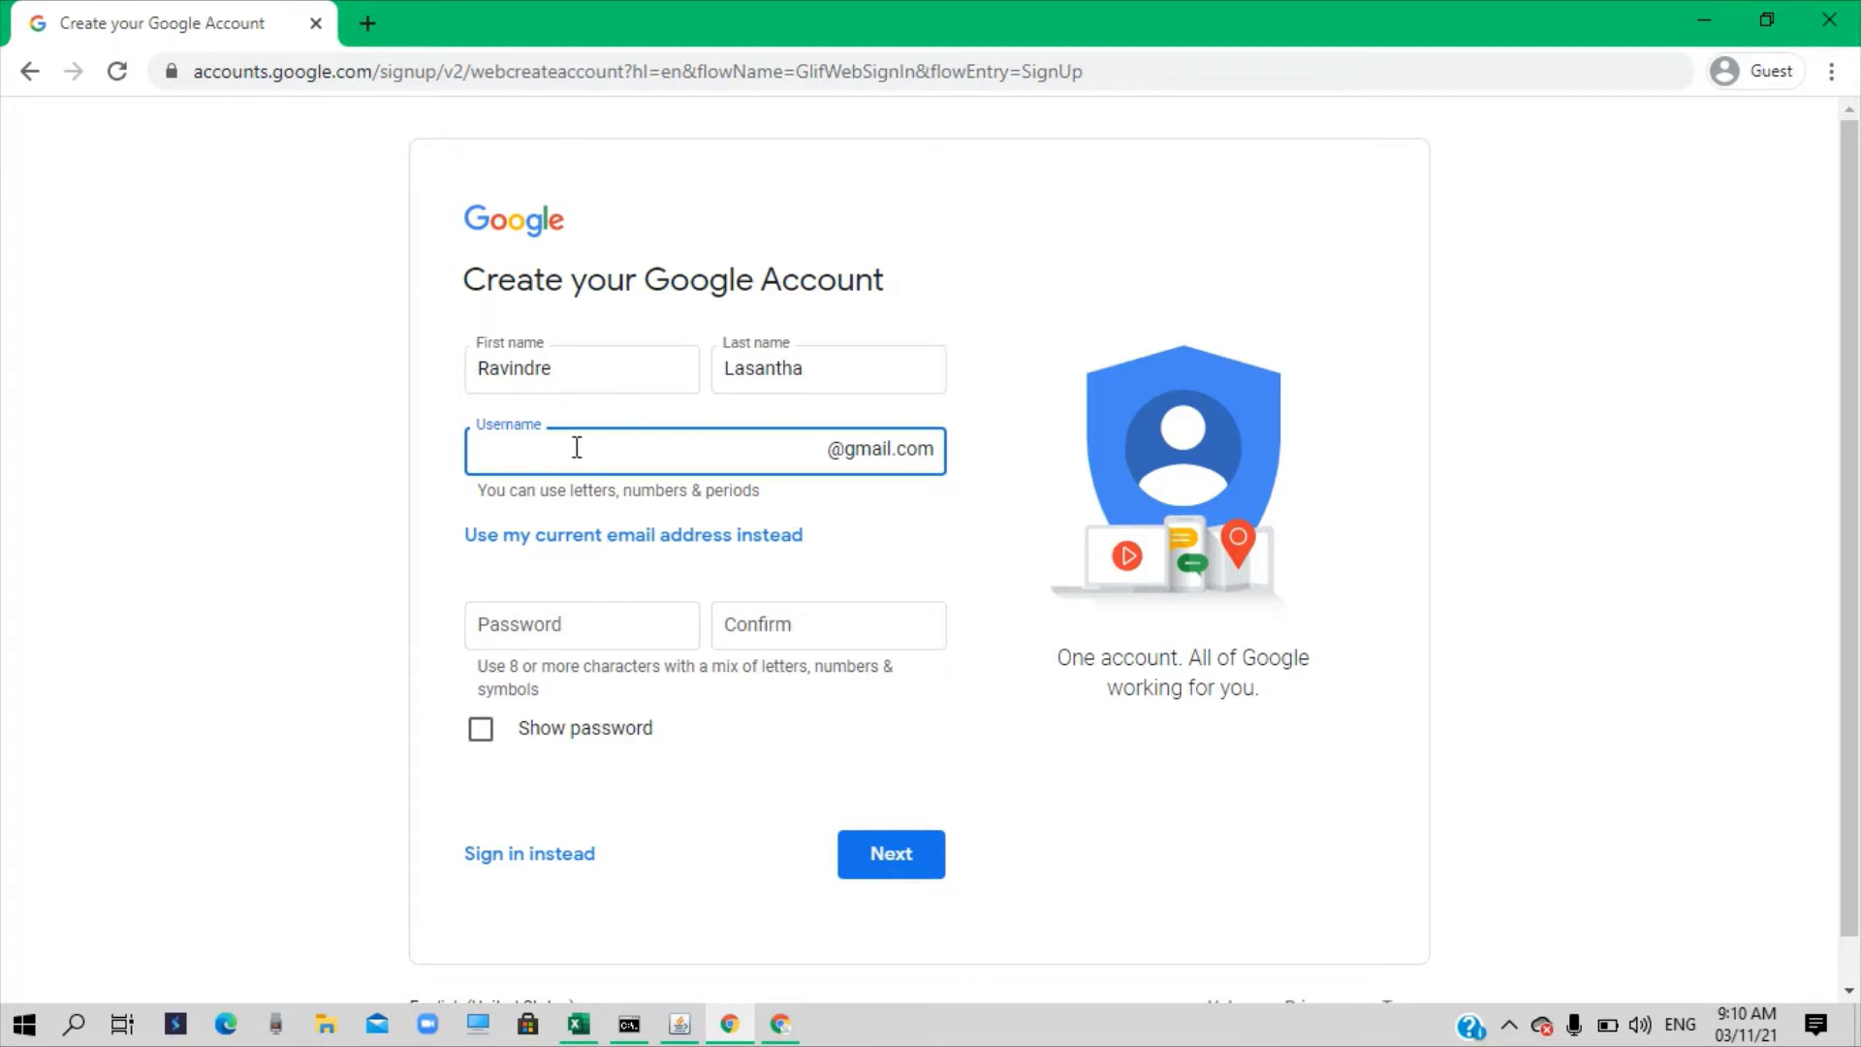
Type a desired username, correcting typos, which gets flagged as already taken
type("R")
key("BackSpace")
left_click(582, 616)
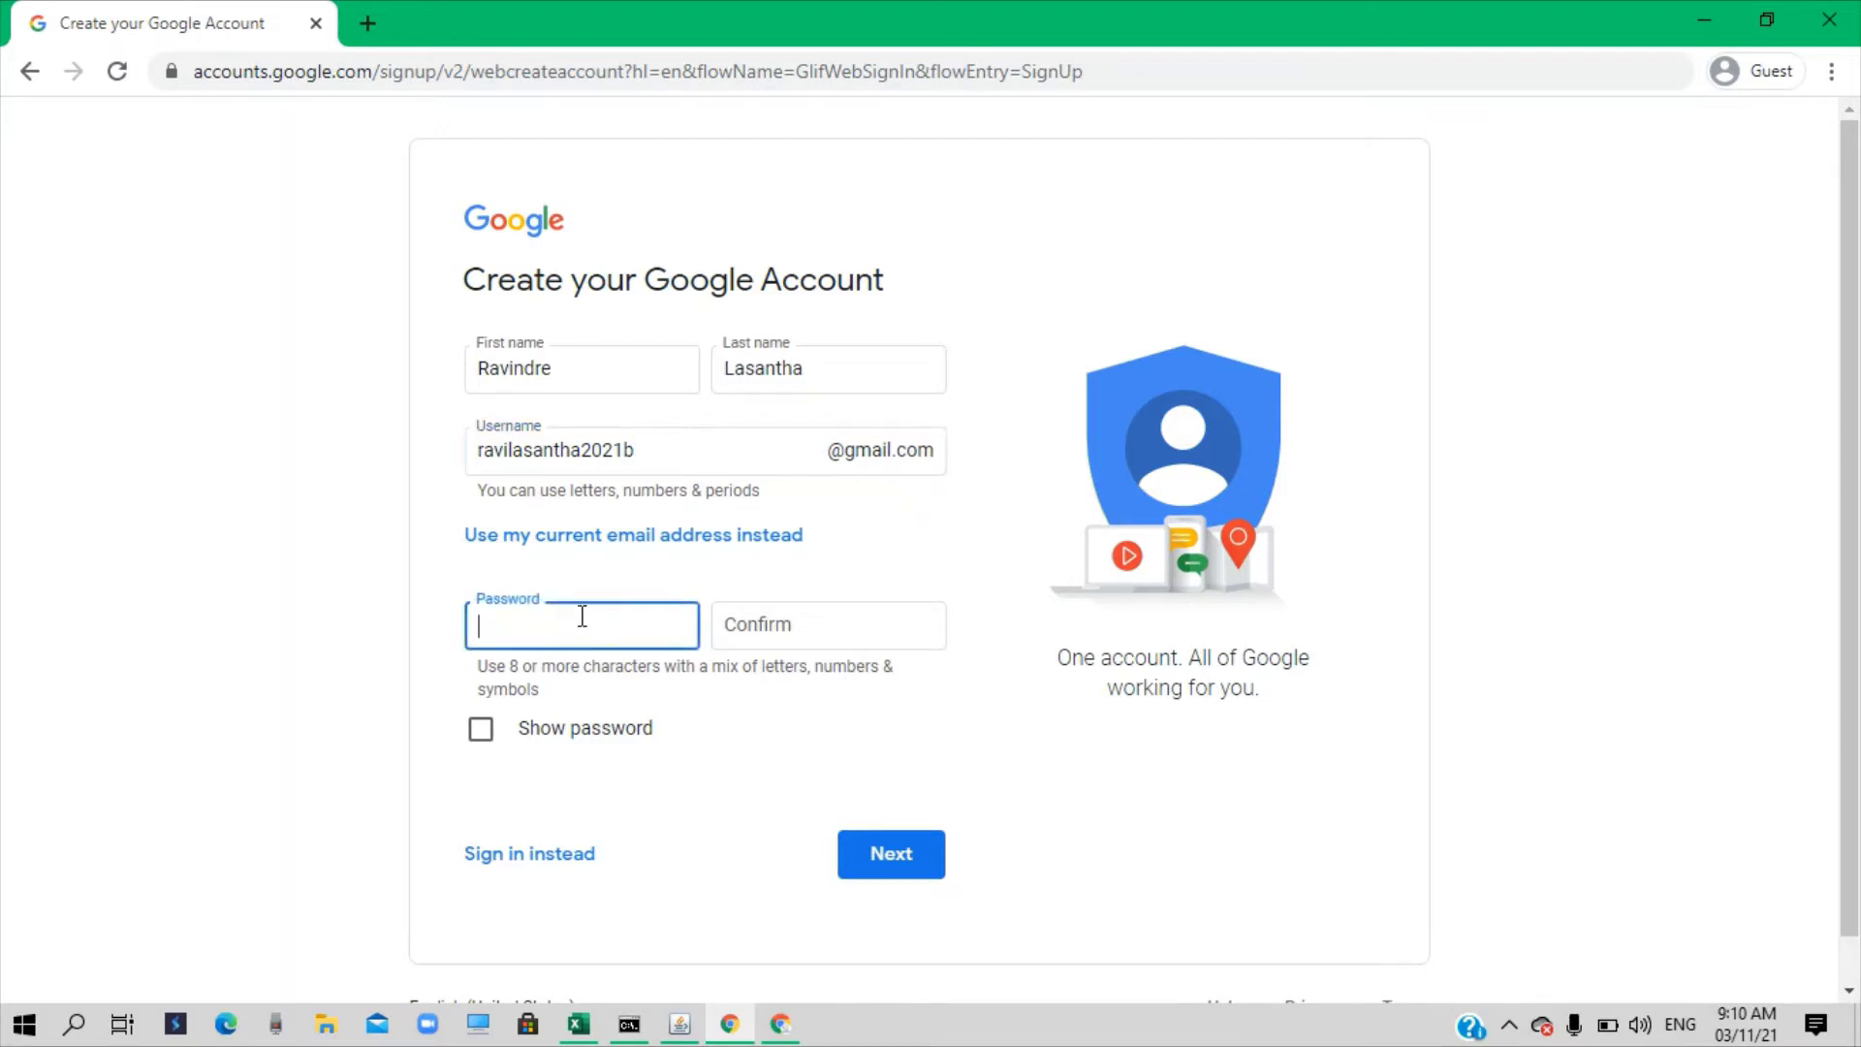
left_click(652, 458)
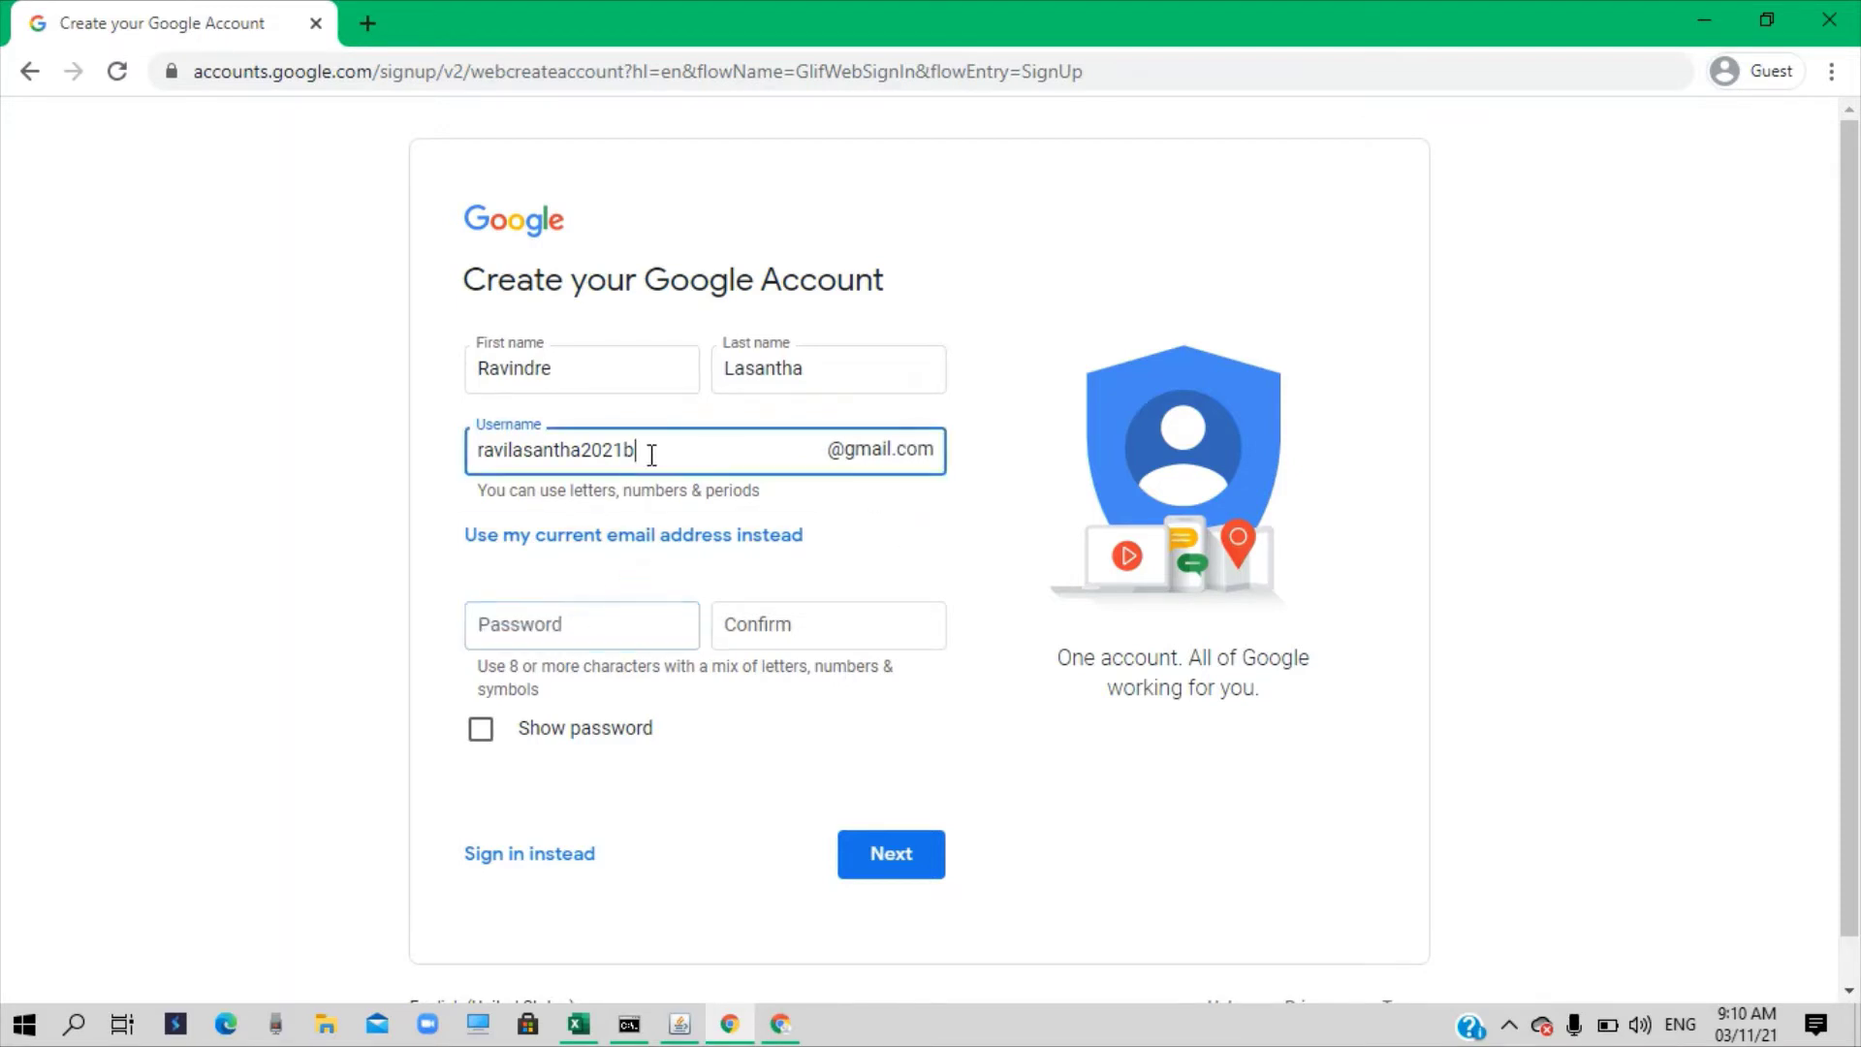
key("BackSpace")
Append 'b' to the taken username so the availability error clears
left_click(950, 515)
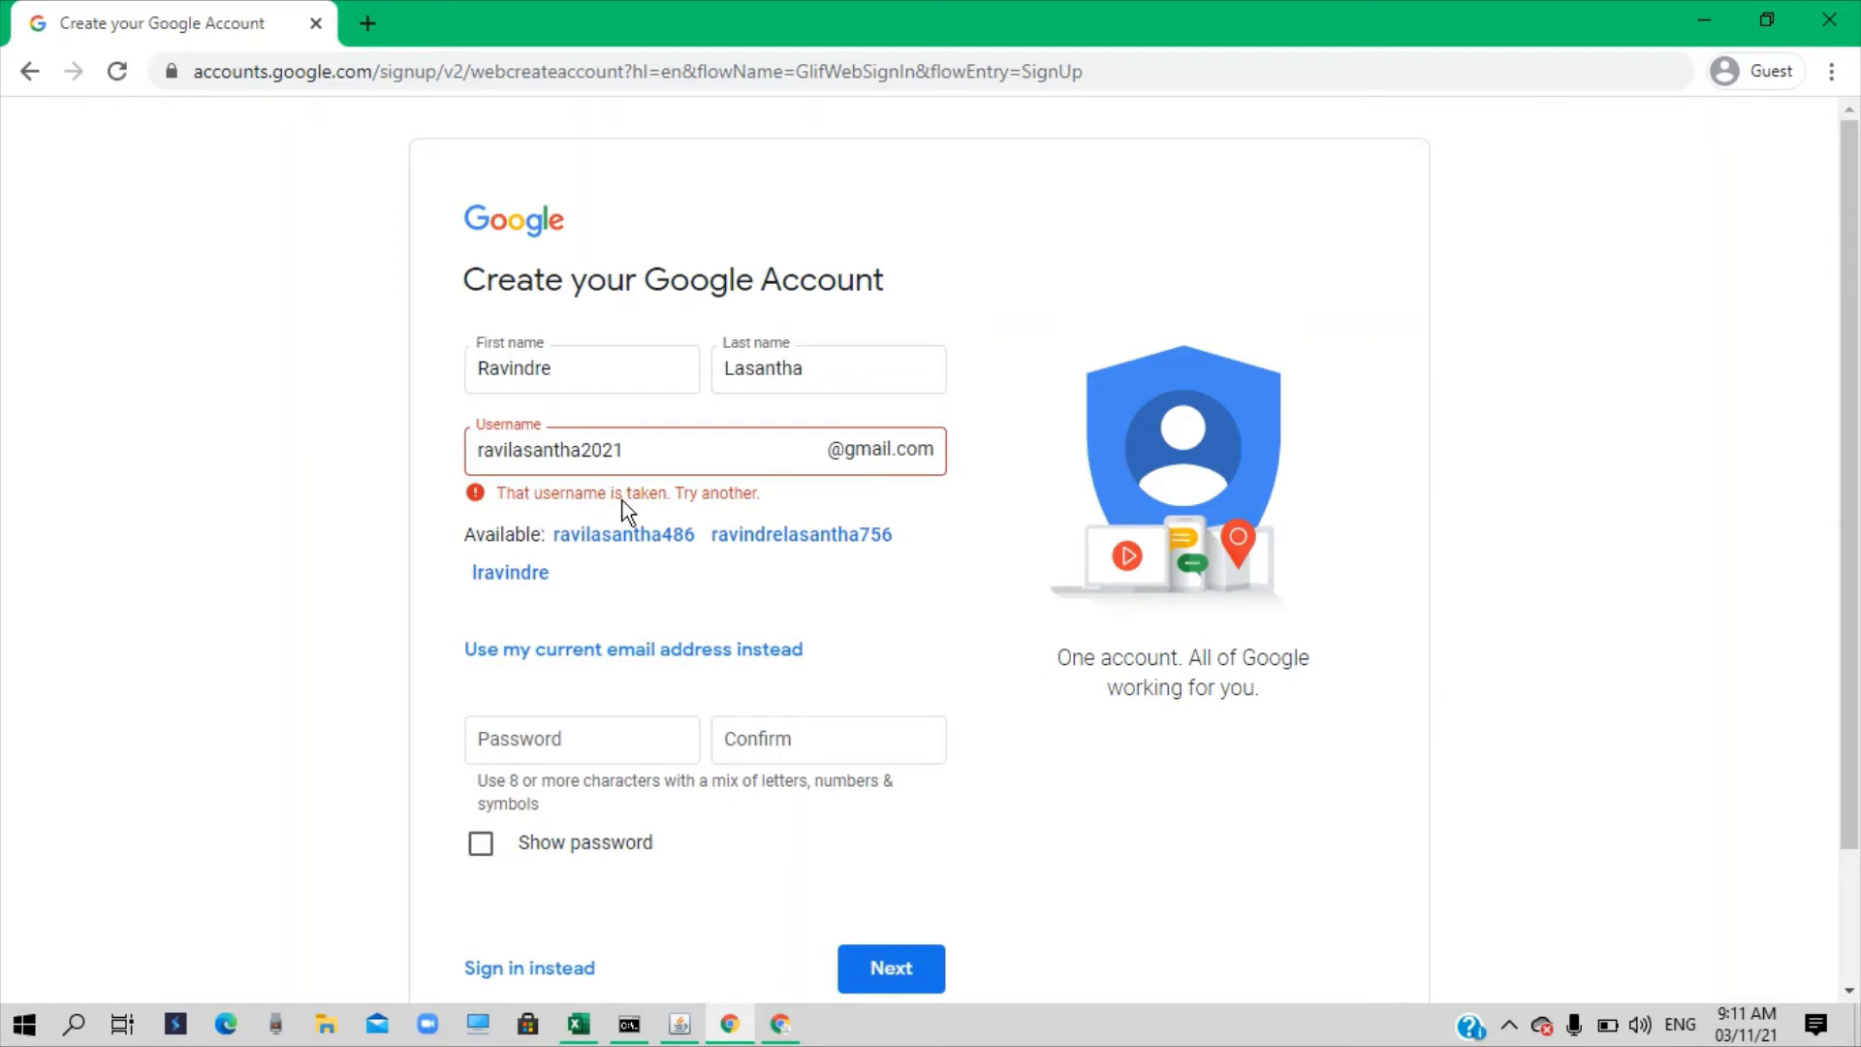
left_click(637, 449)
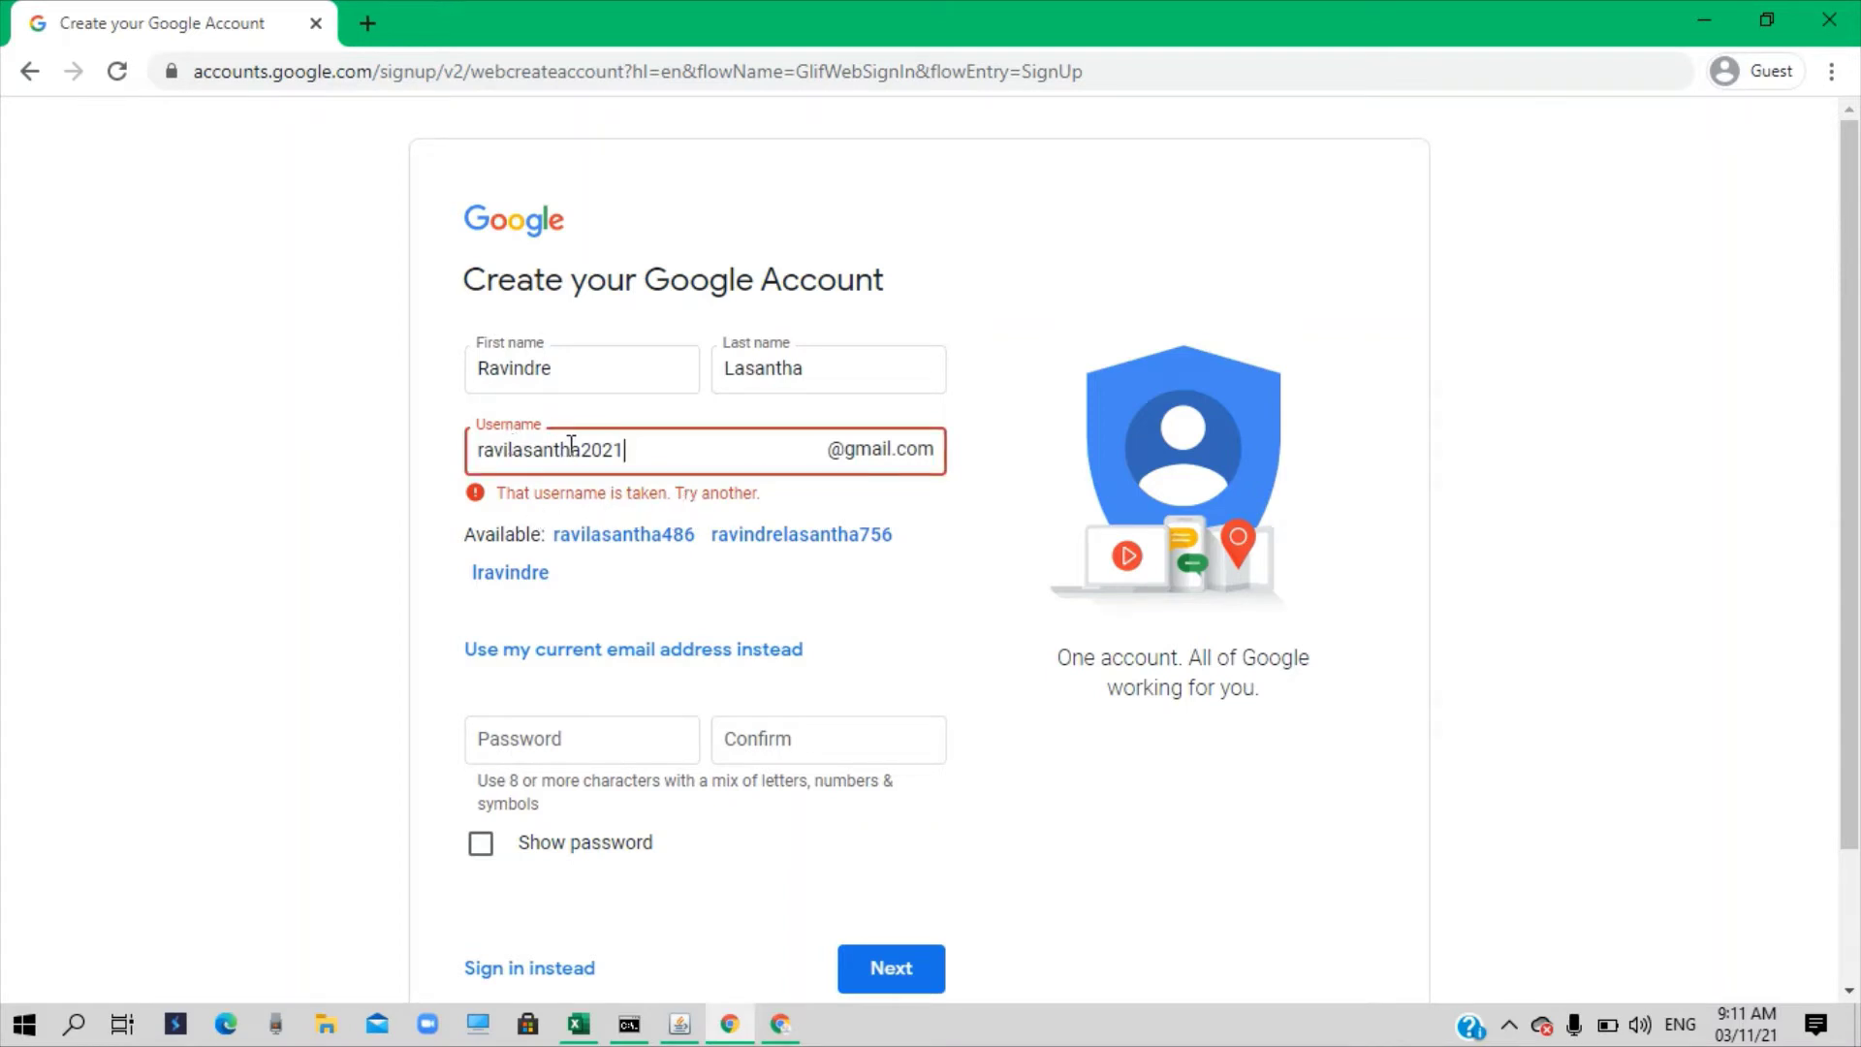
type("b")
left_click(935, 569)
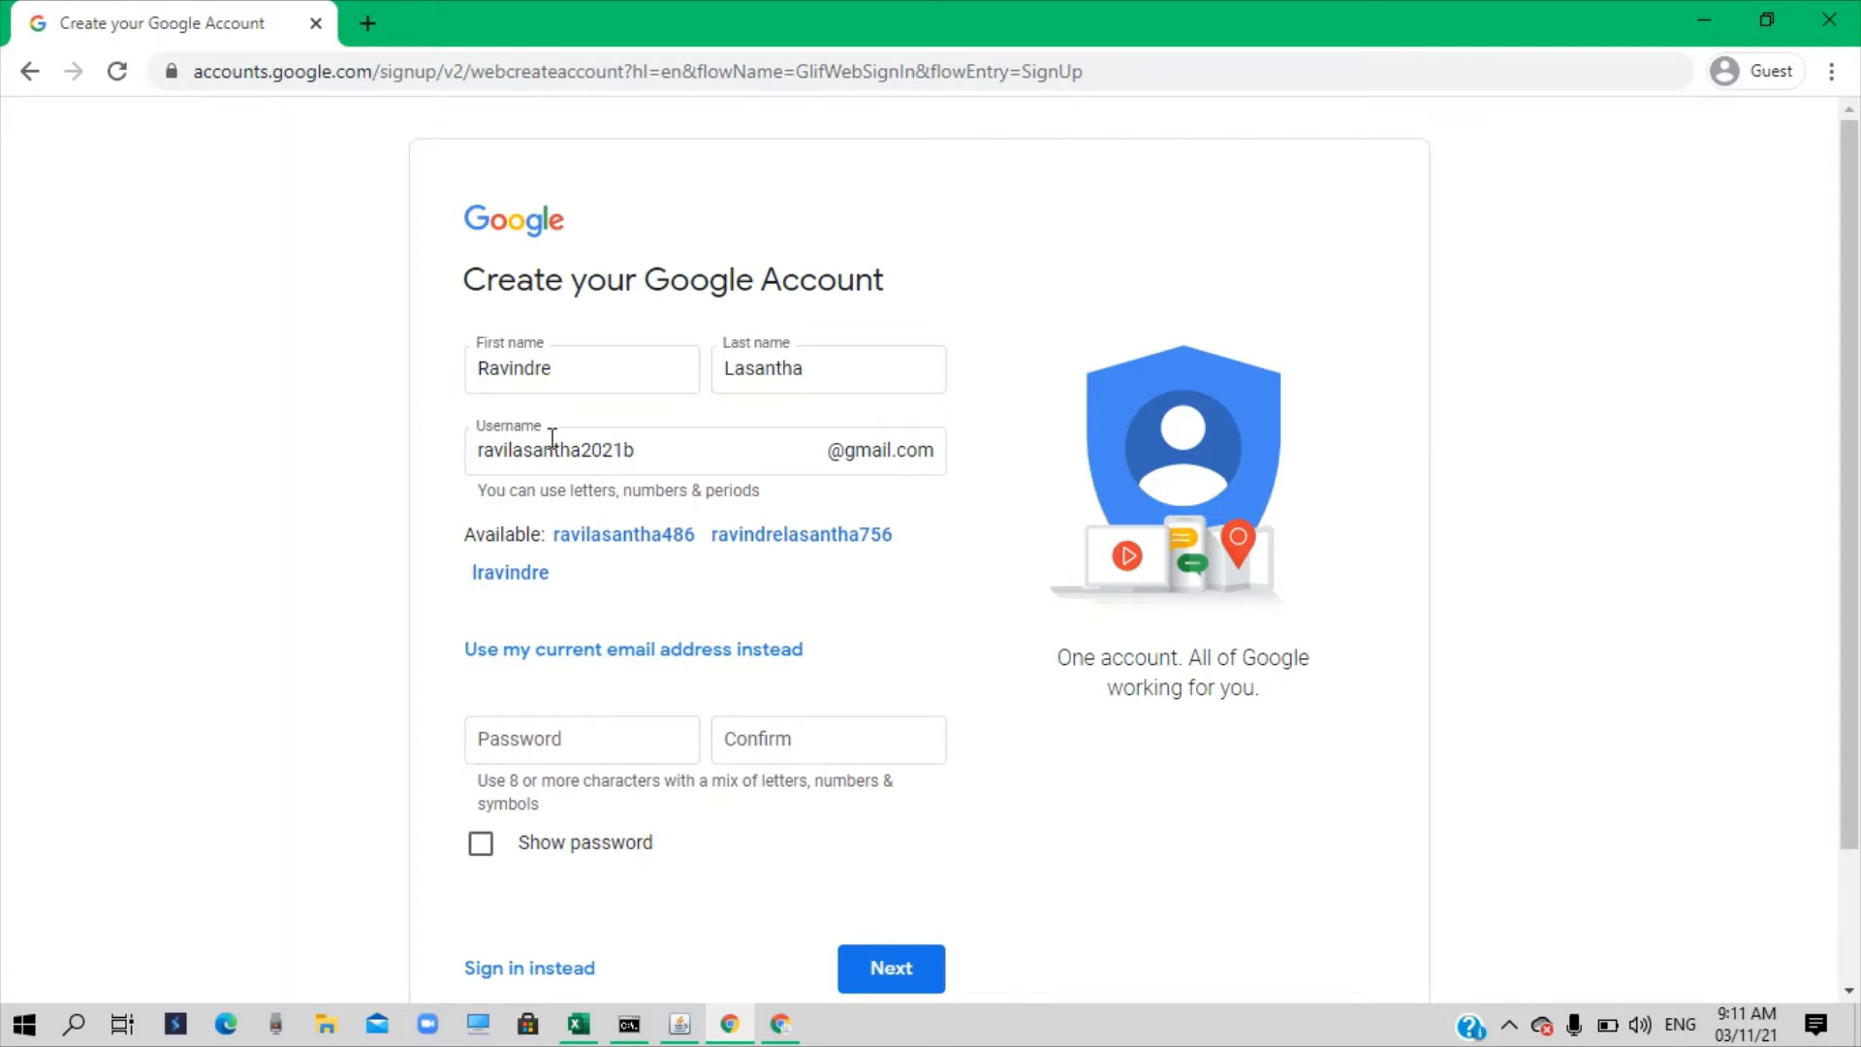
left_click(556, 735)
Enter and confirm the account password, then submit the name and username page
type("••")
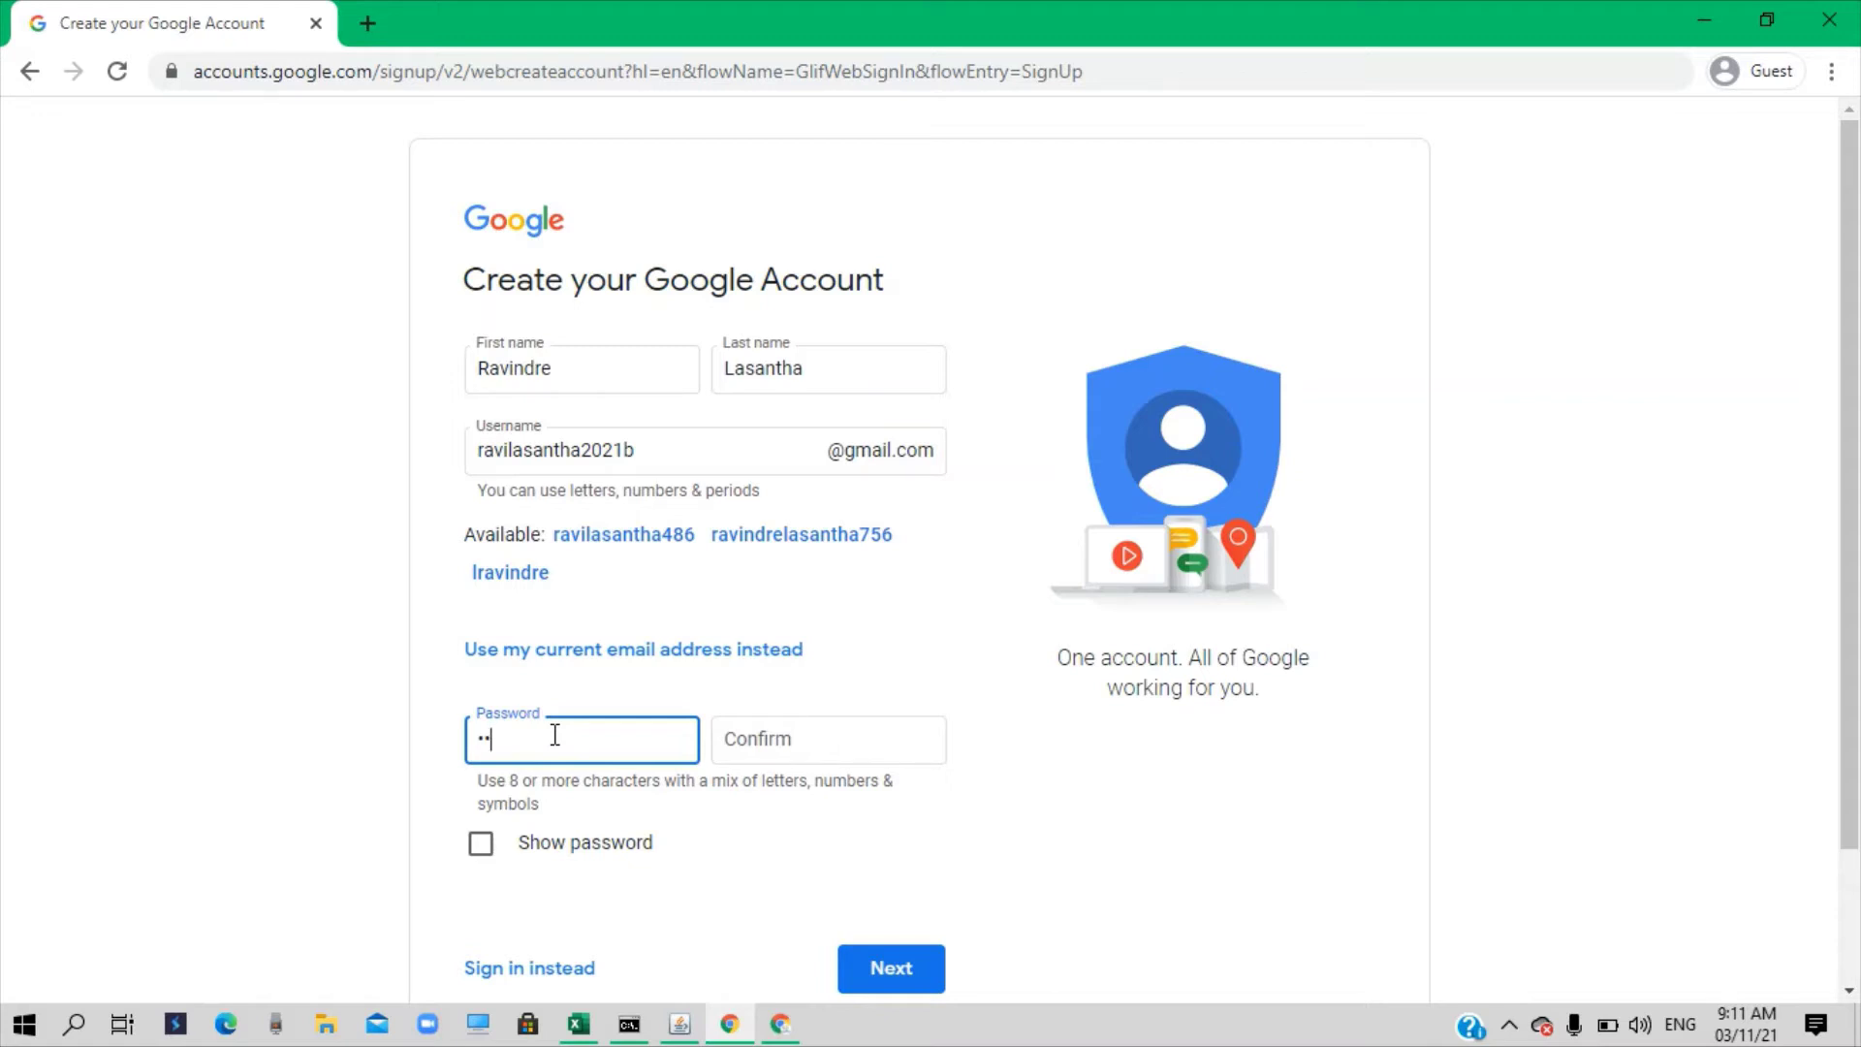
key("BackSpace")
key("BackSpace")
type("•••••••••")
left_click(729, 751)
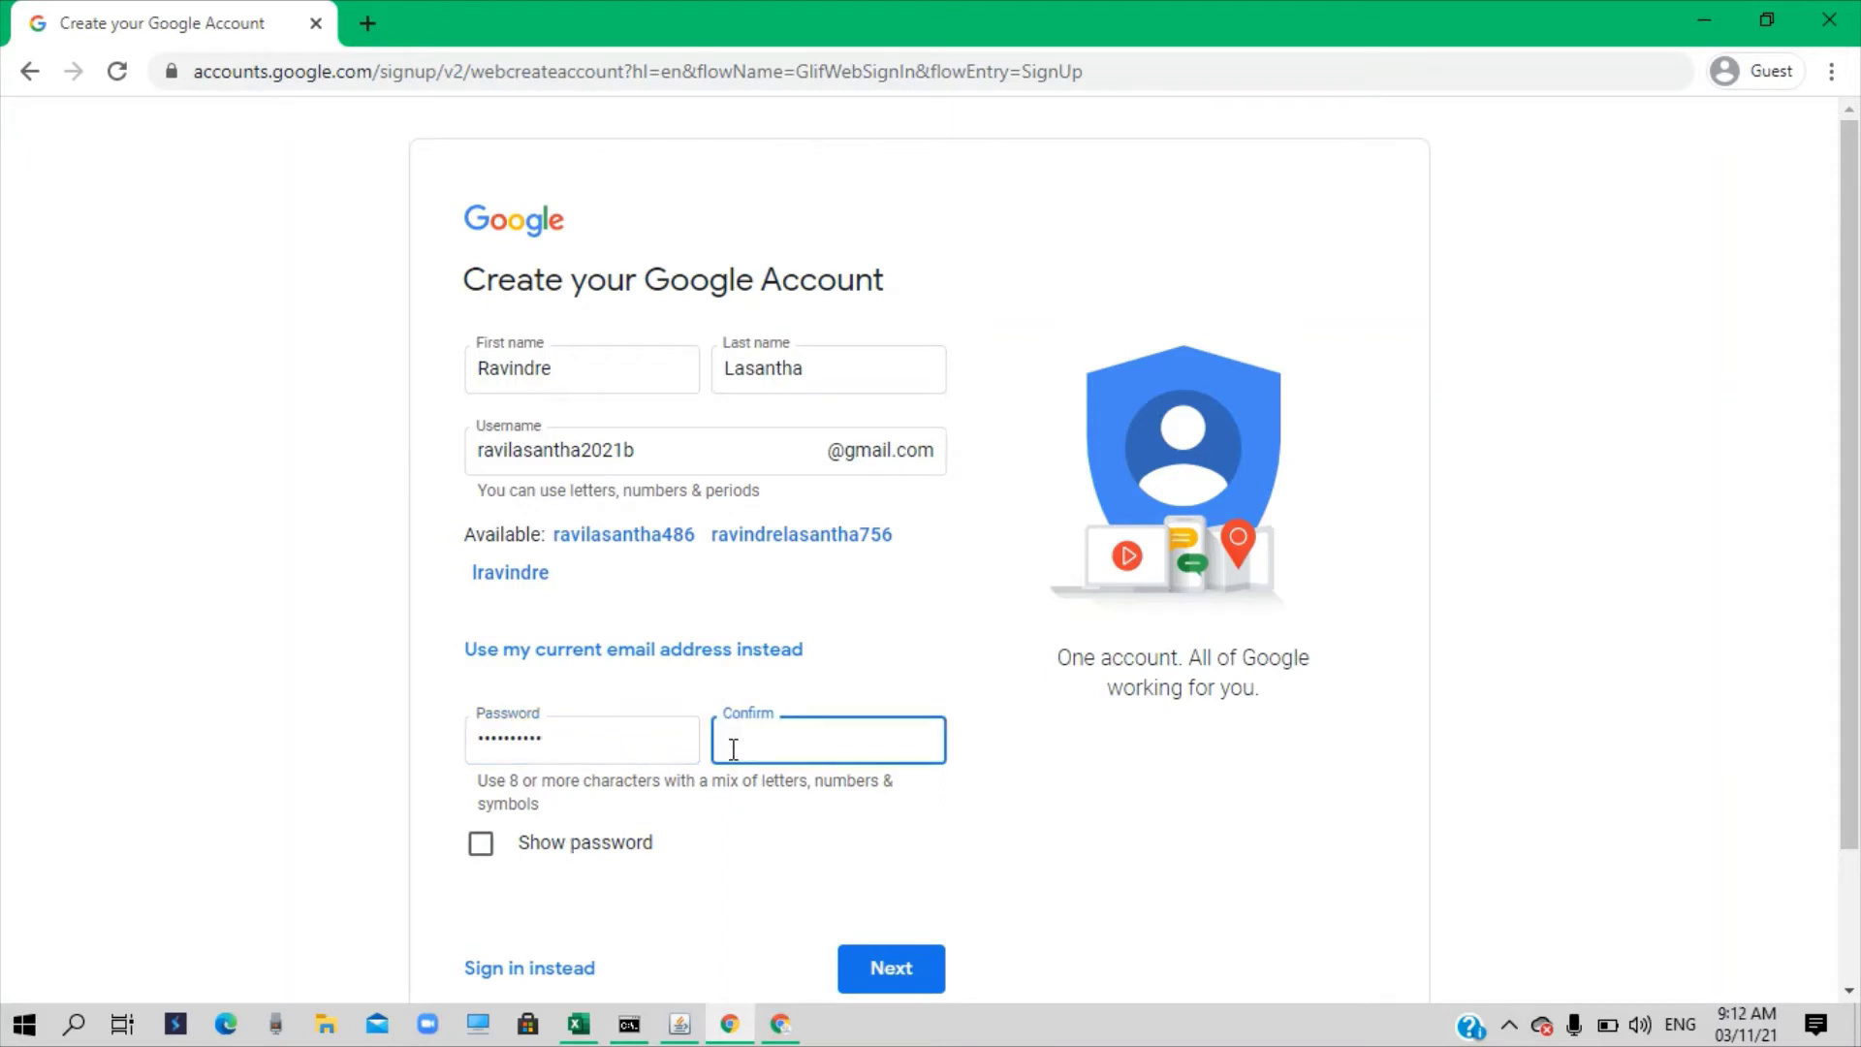
type("•••••••••••")
scroll(840, 832, "down", 2)
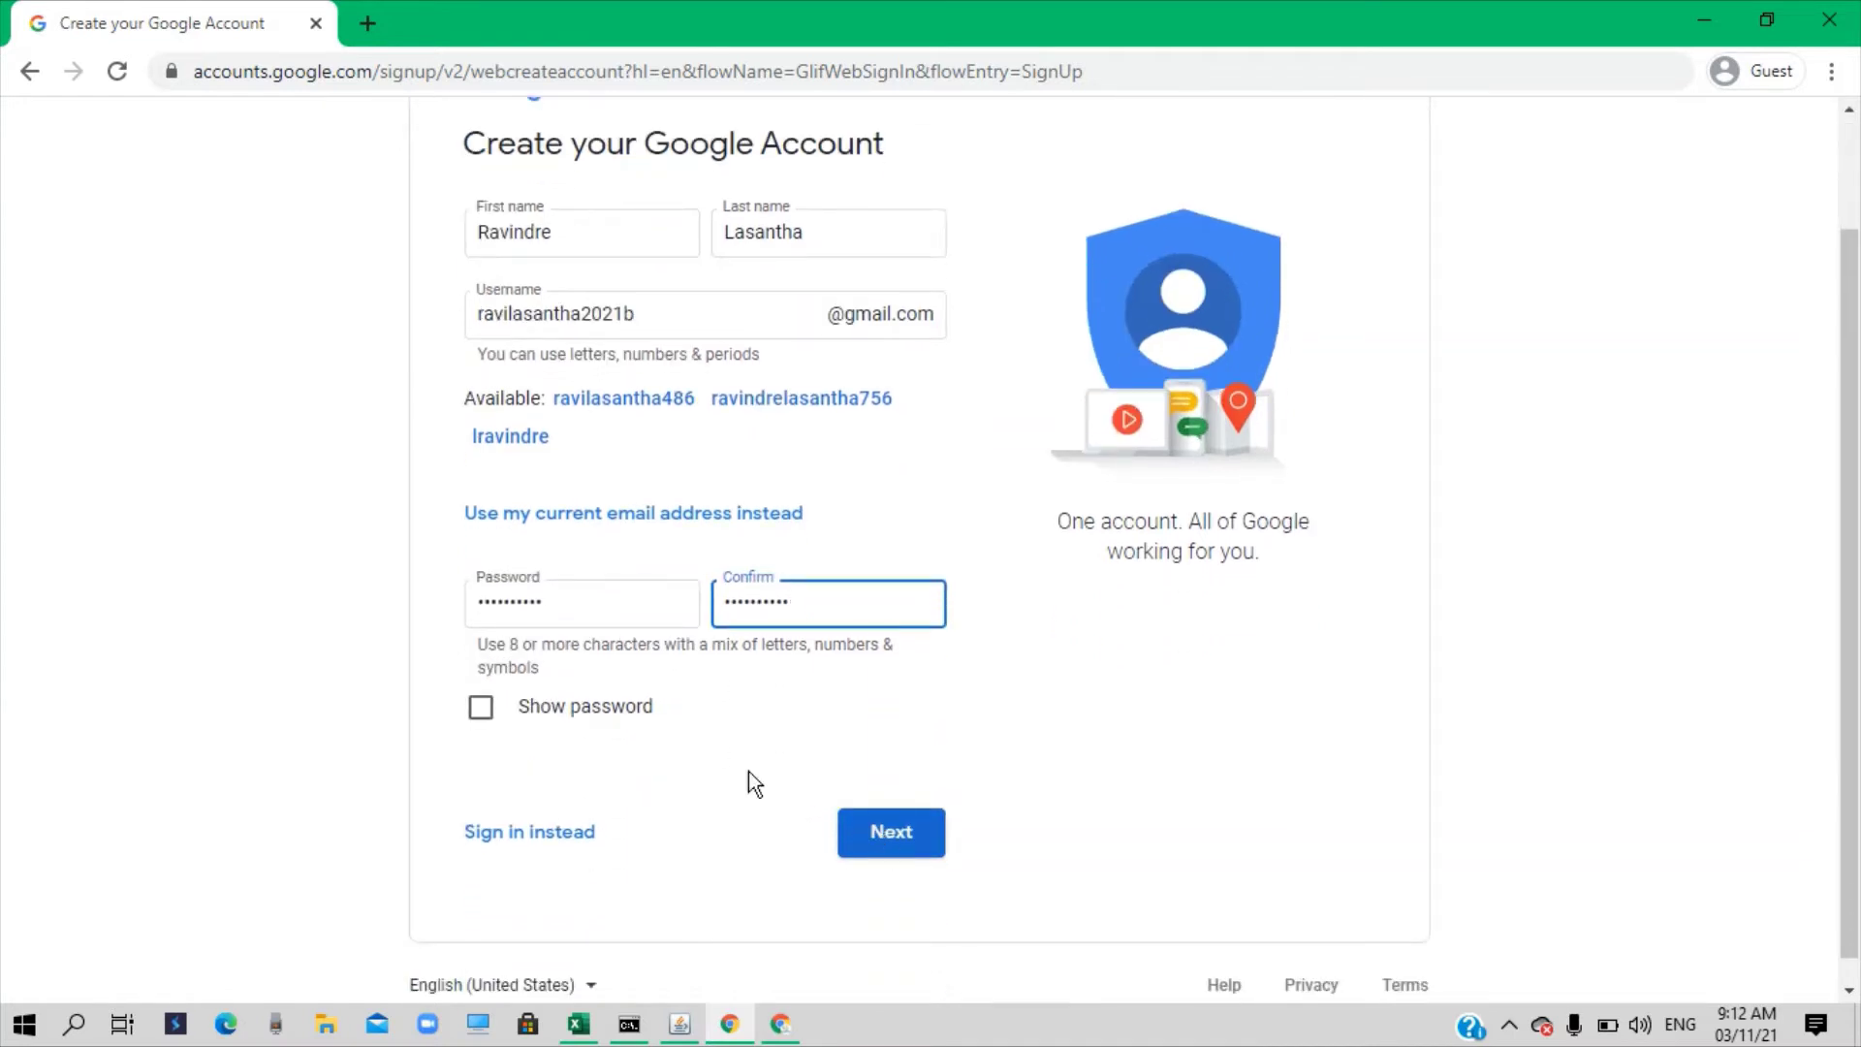
left_click(886, 836)
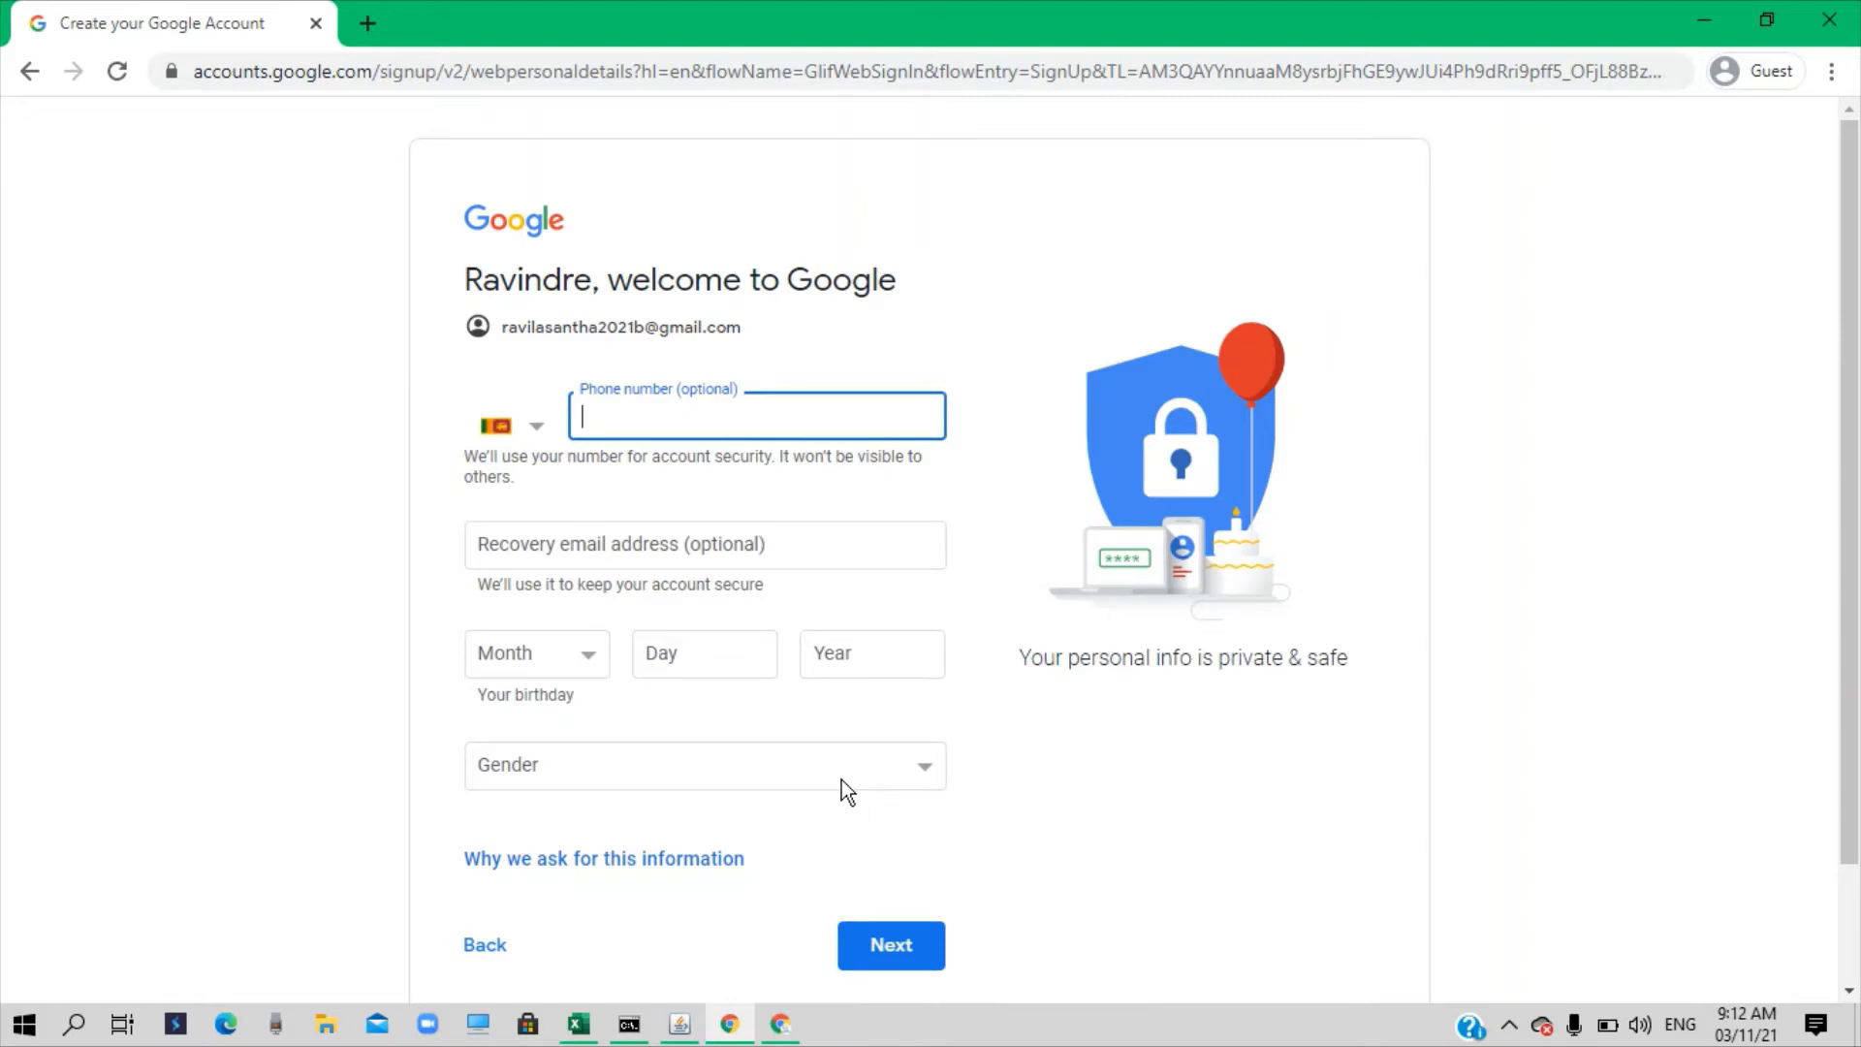
Enter the phone number and a recovery e-mail address
left_click(676, 548)
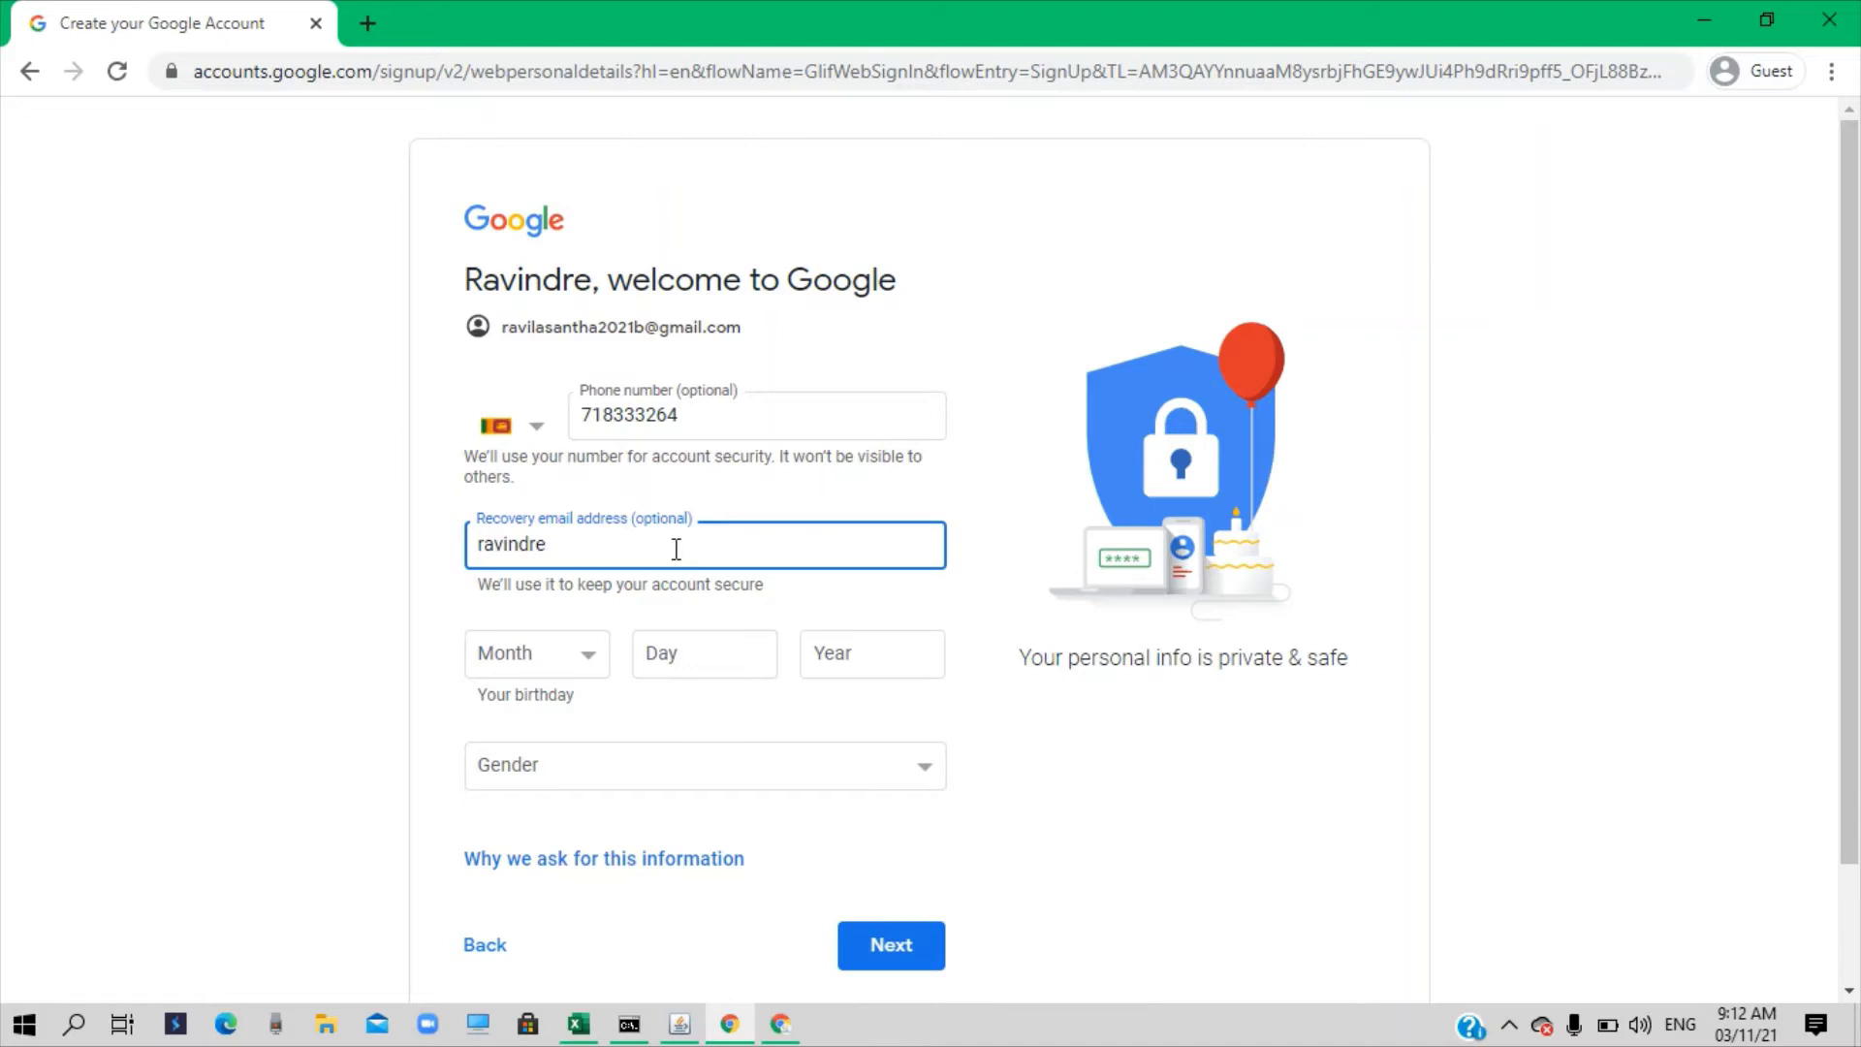
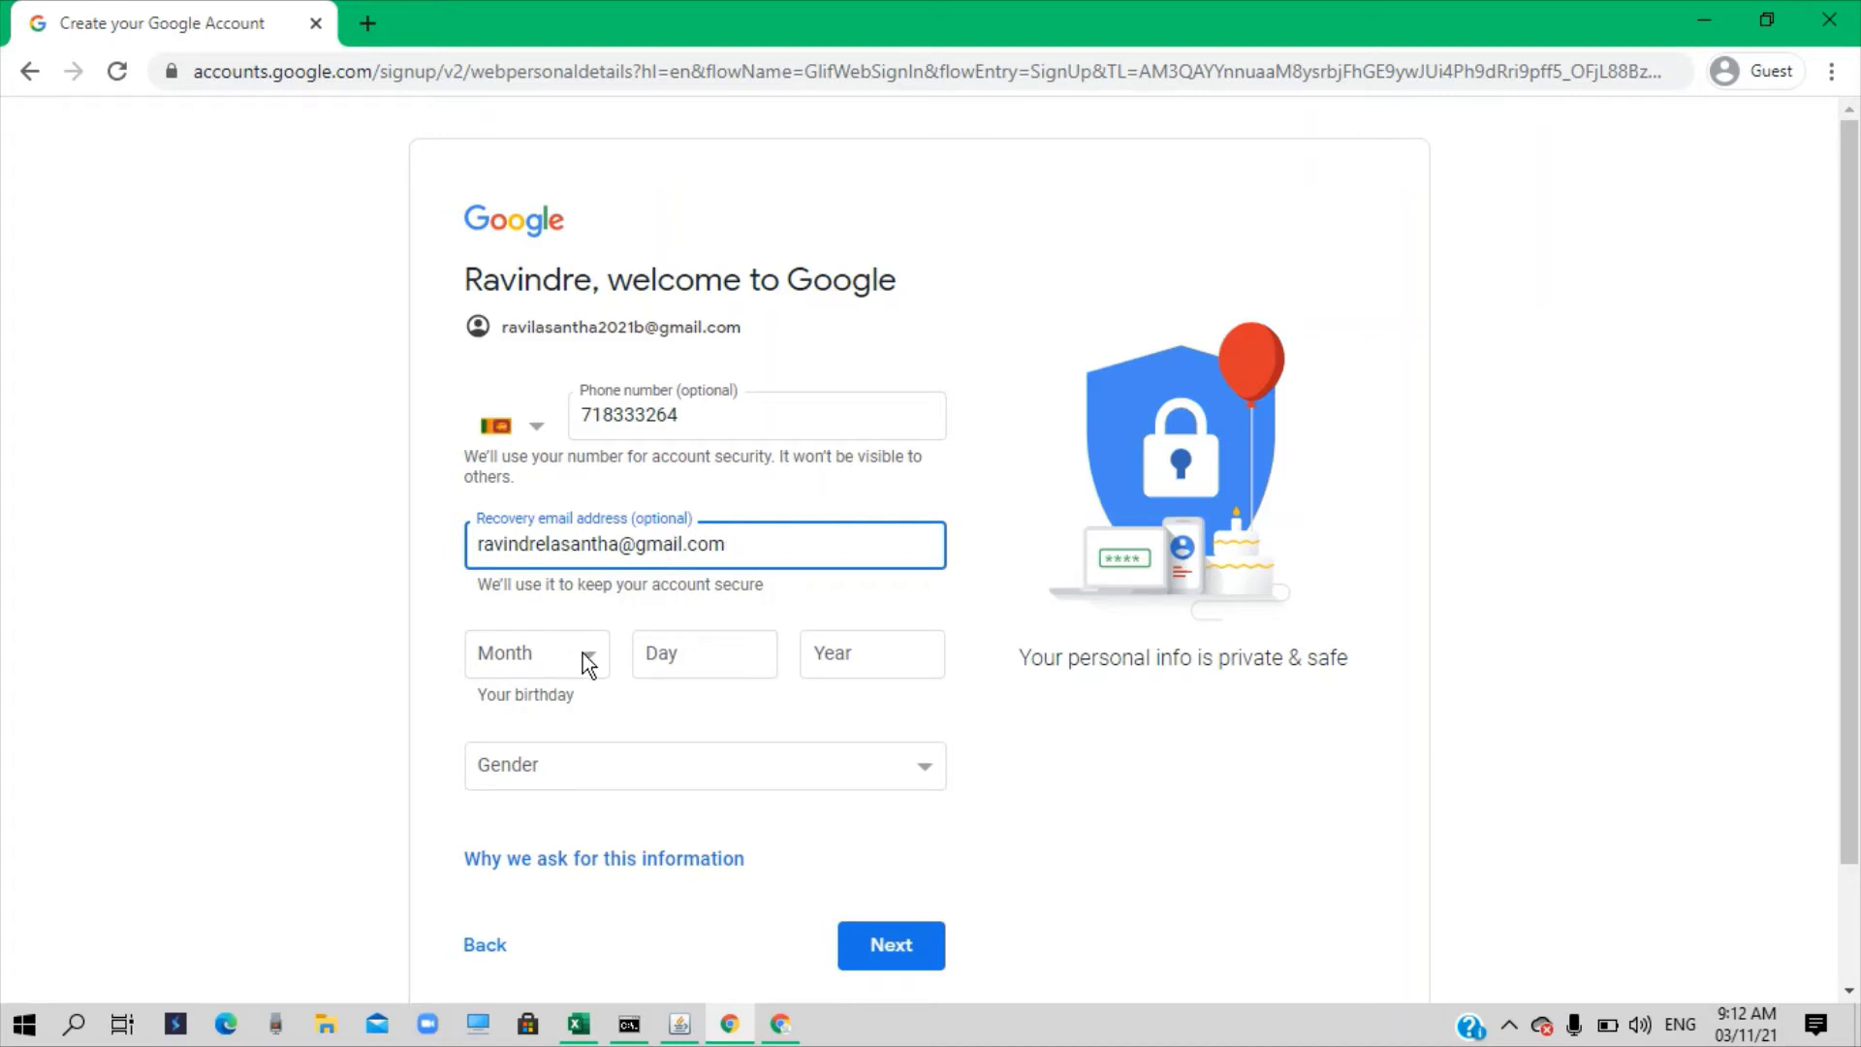
left_click(584, 656)
left_click(554, 527)
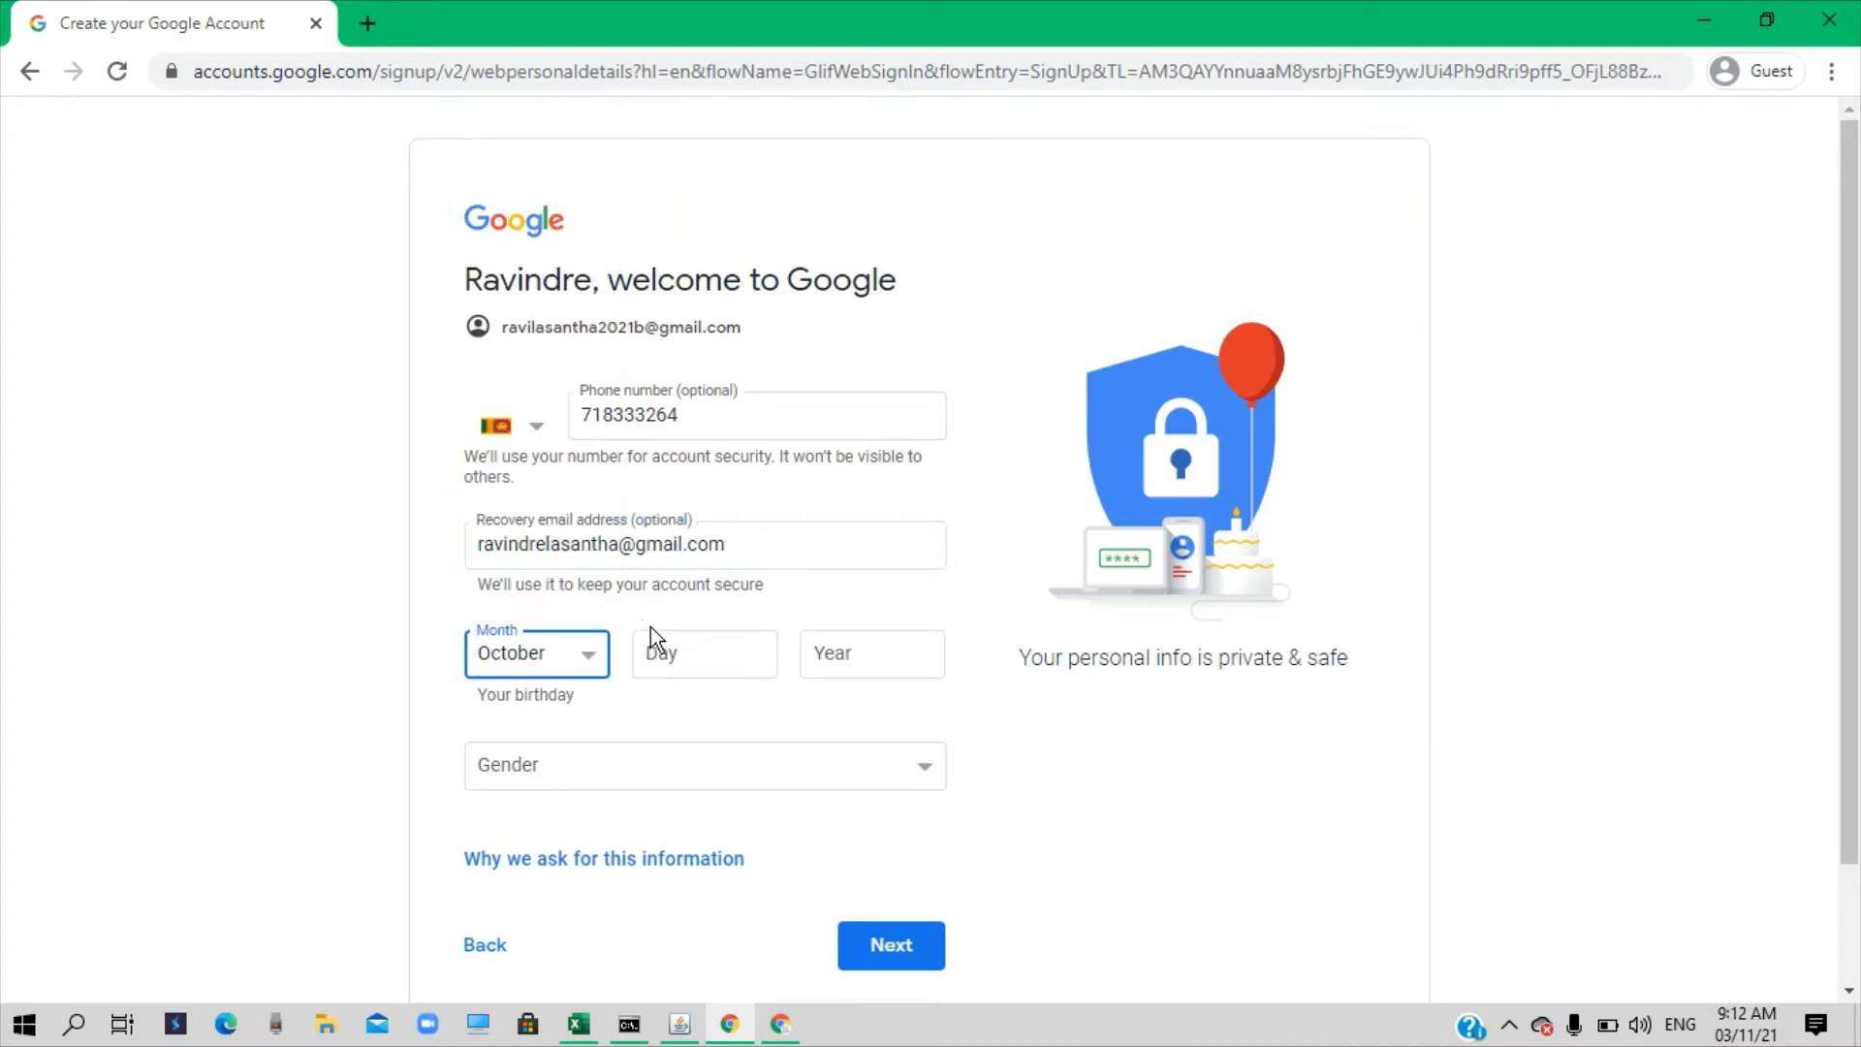
left_click(690, 651)
type("19")
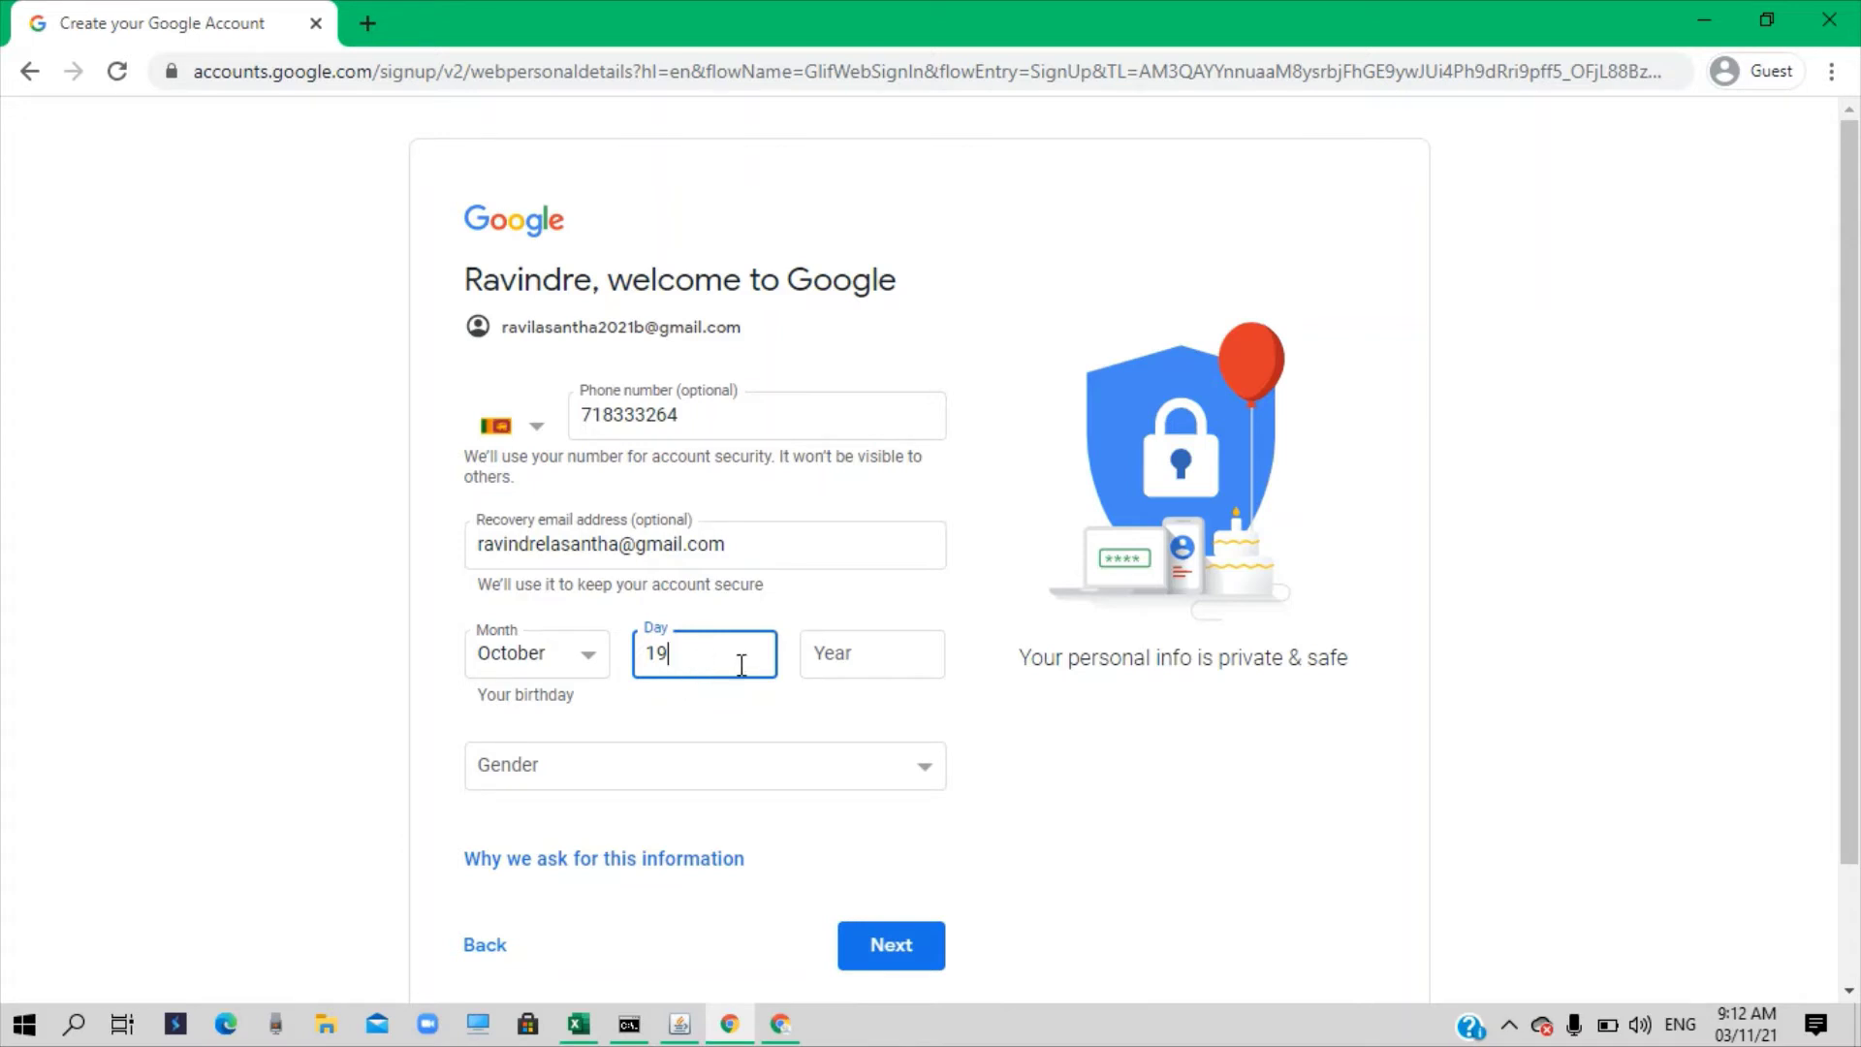
left_click(819, 659)
type("1987")
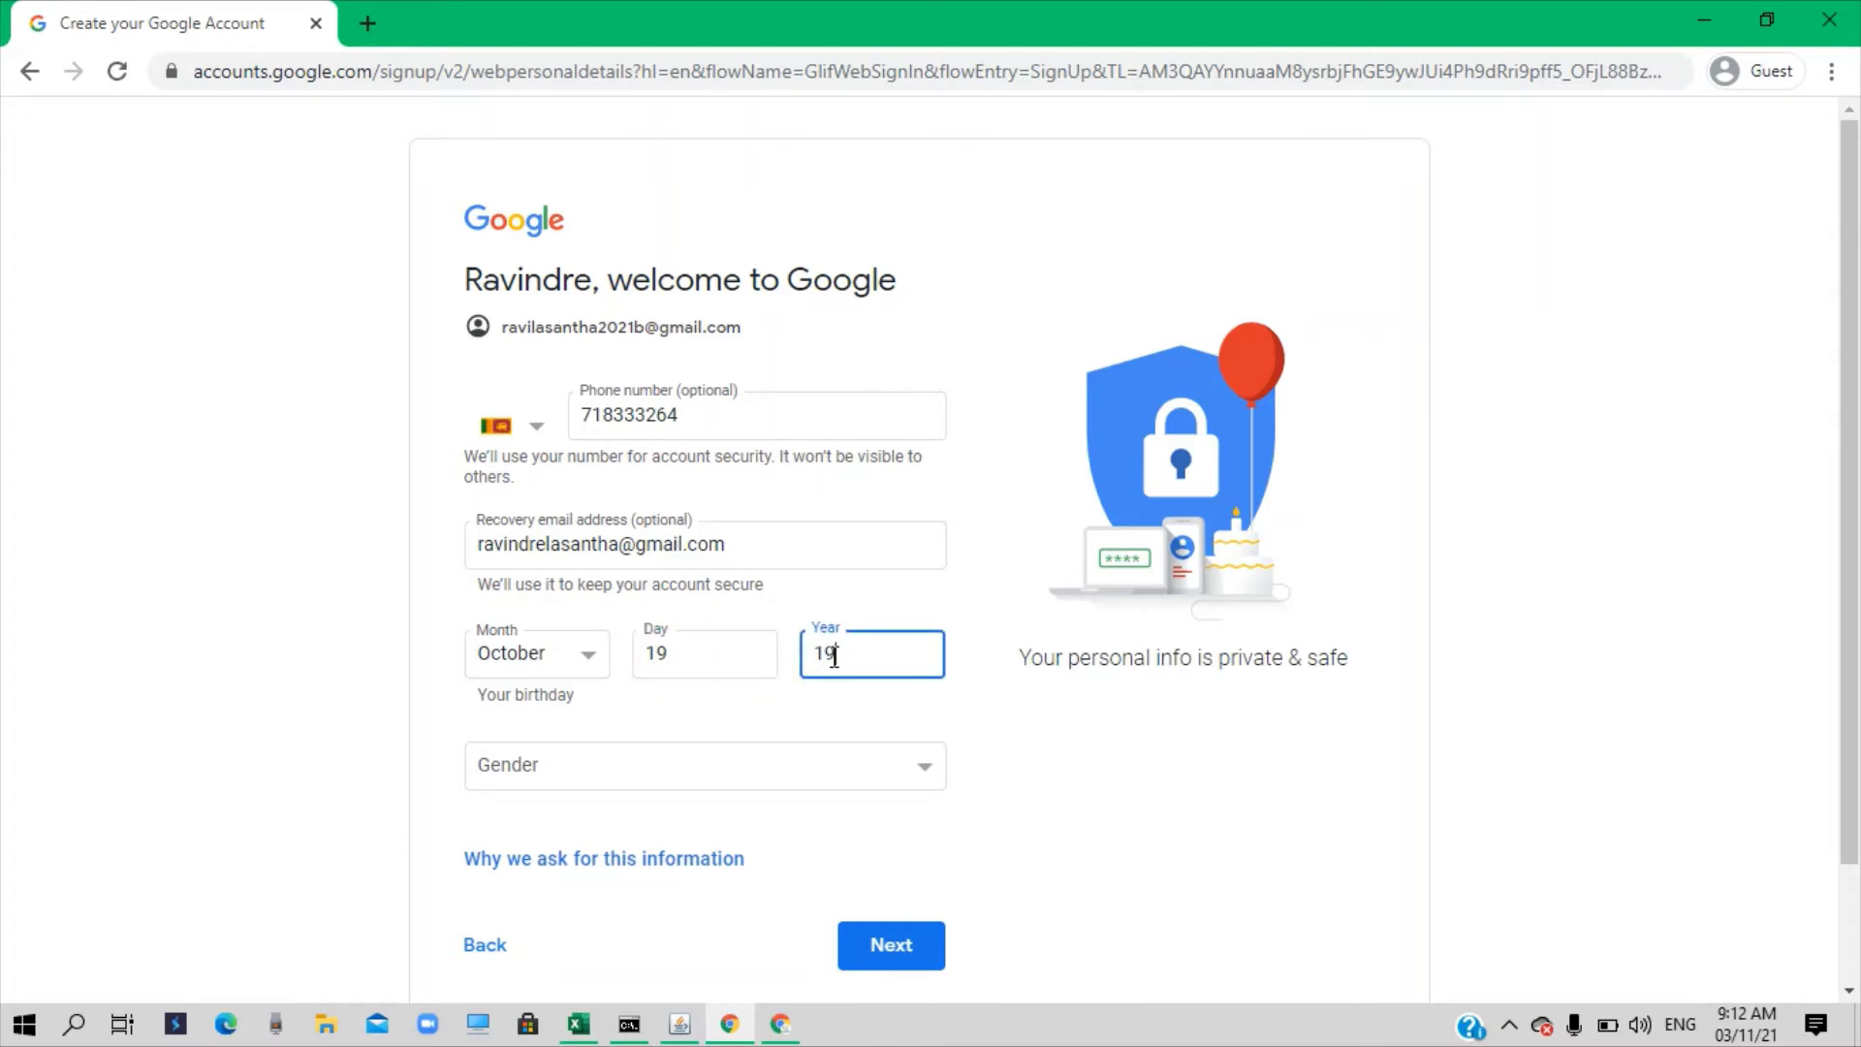
left_click(579, 765)
left_click(537, 859)
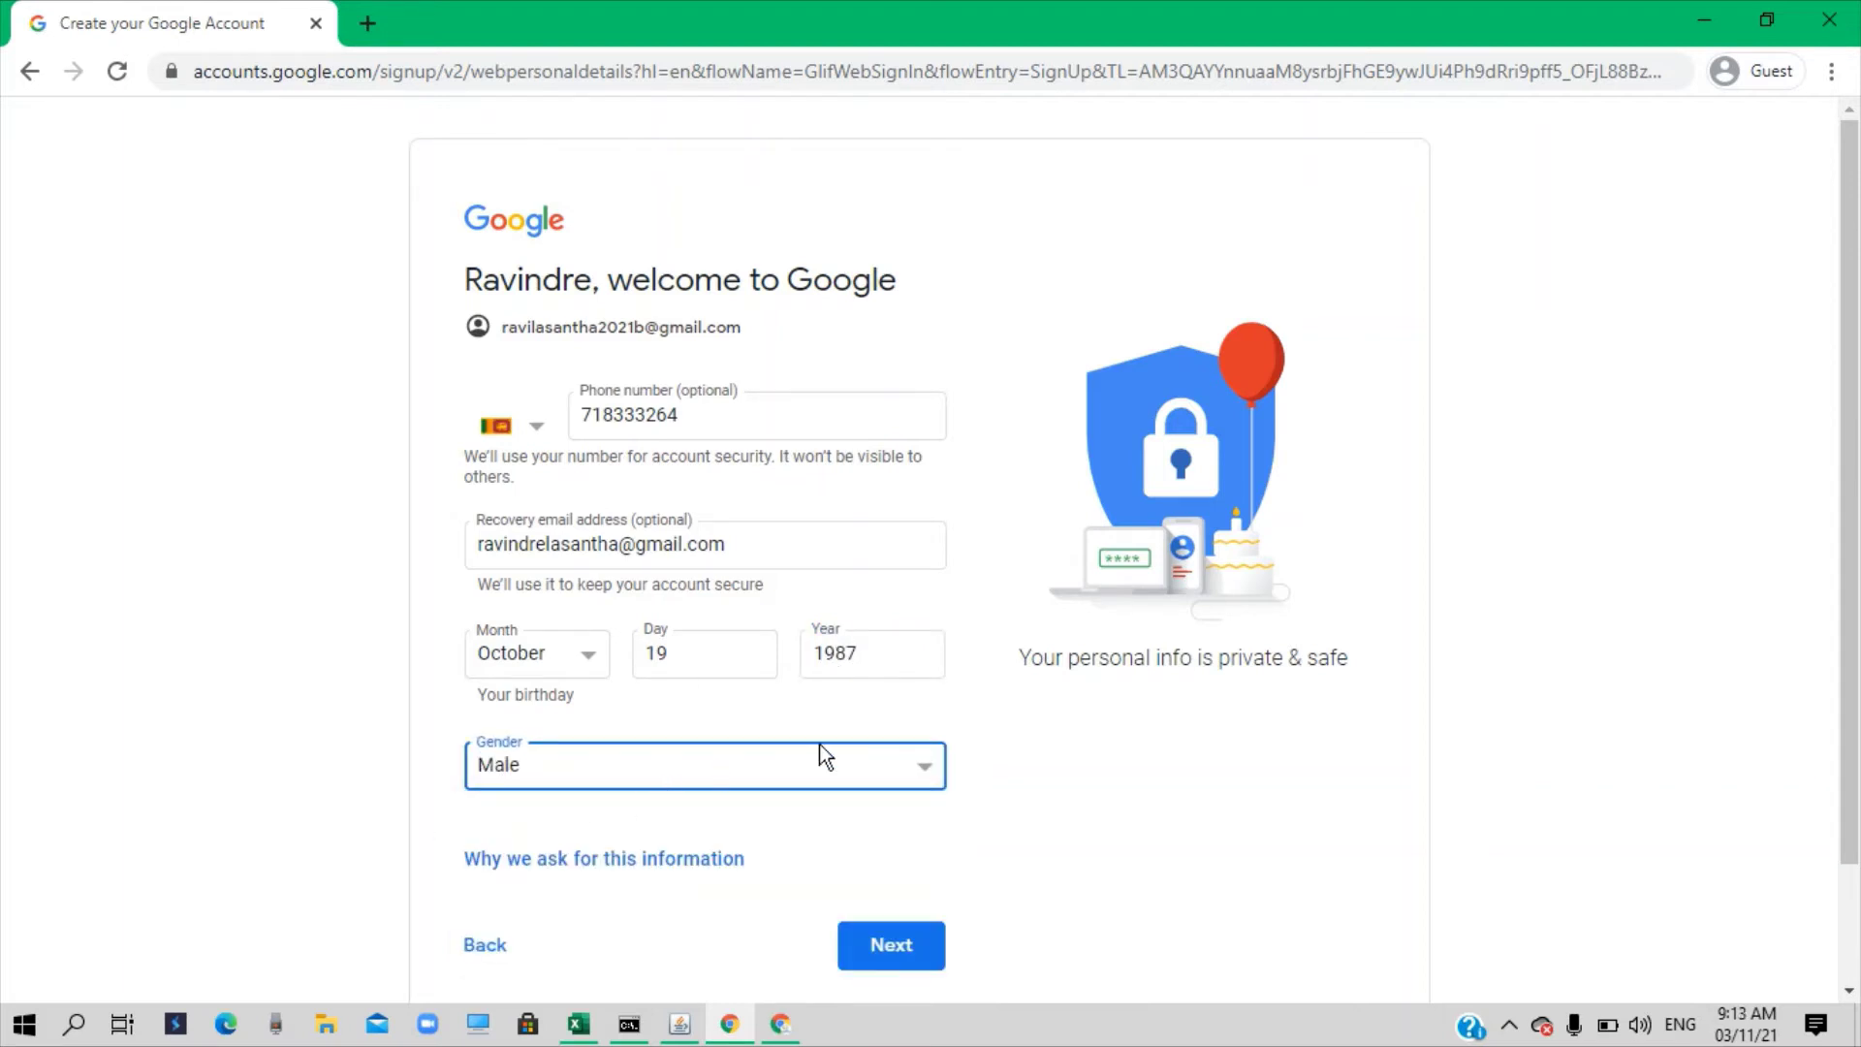
scroll(819, 747, "down", 2)
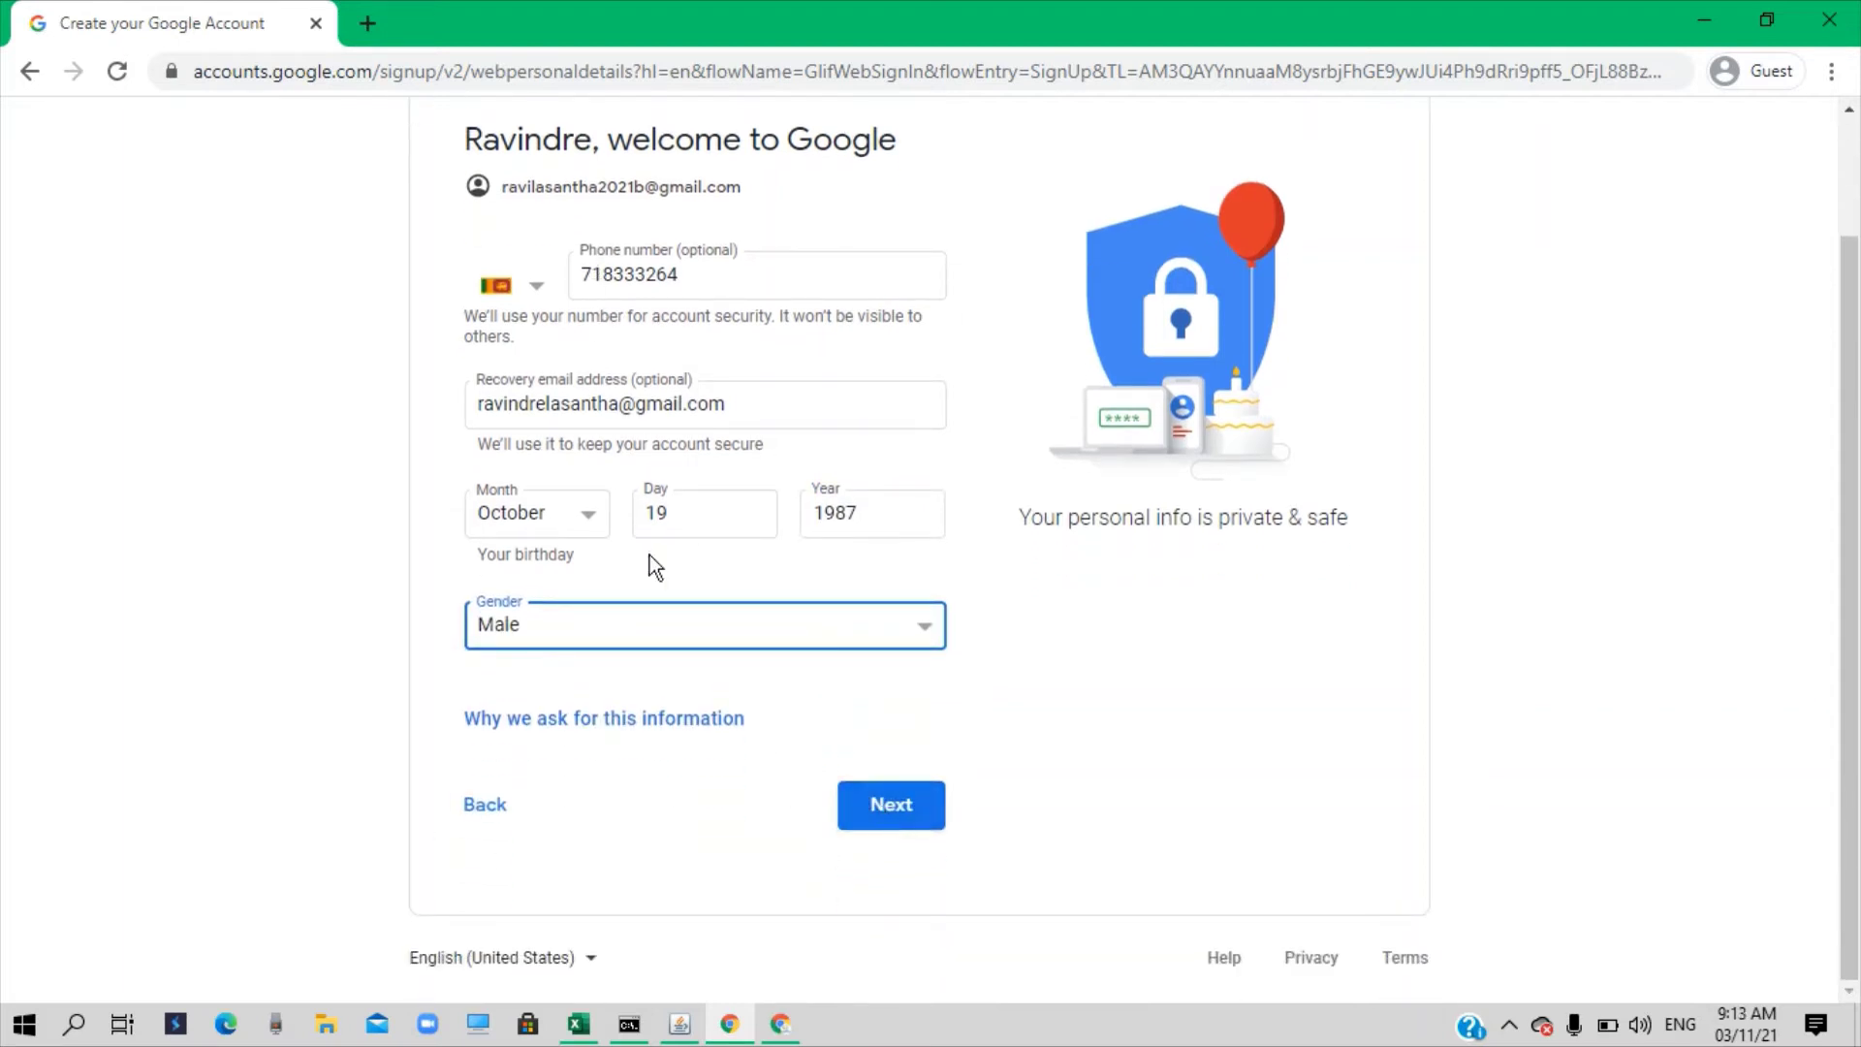
left_click(893, 807)
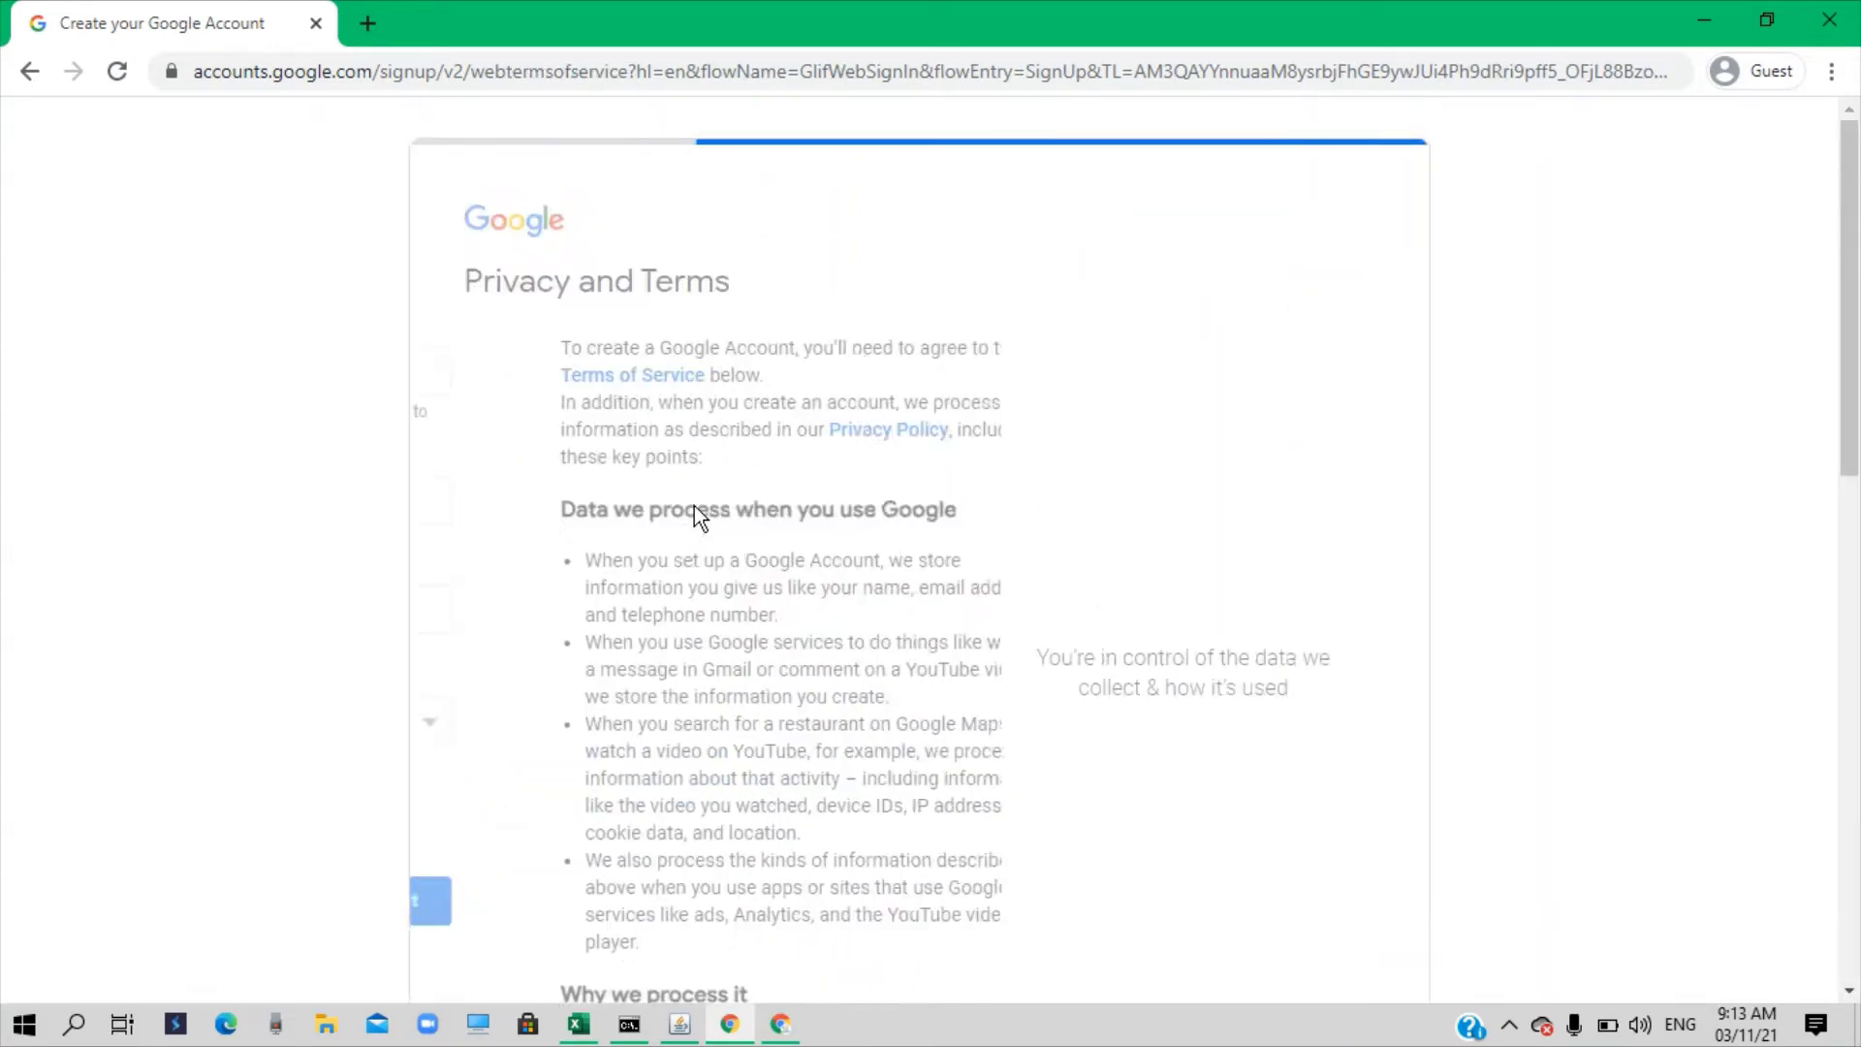
Review the Privacy and Terms with MORE OPTIONS expanded, then choose I agree
scroll(704, 495, "down", 8)
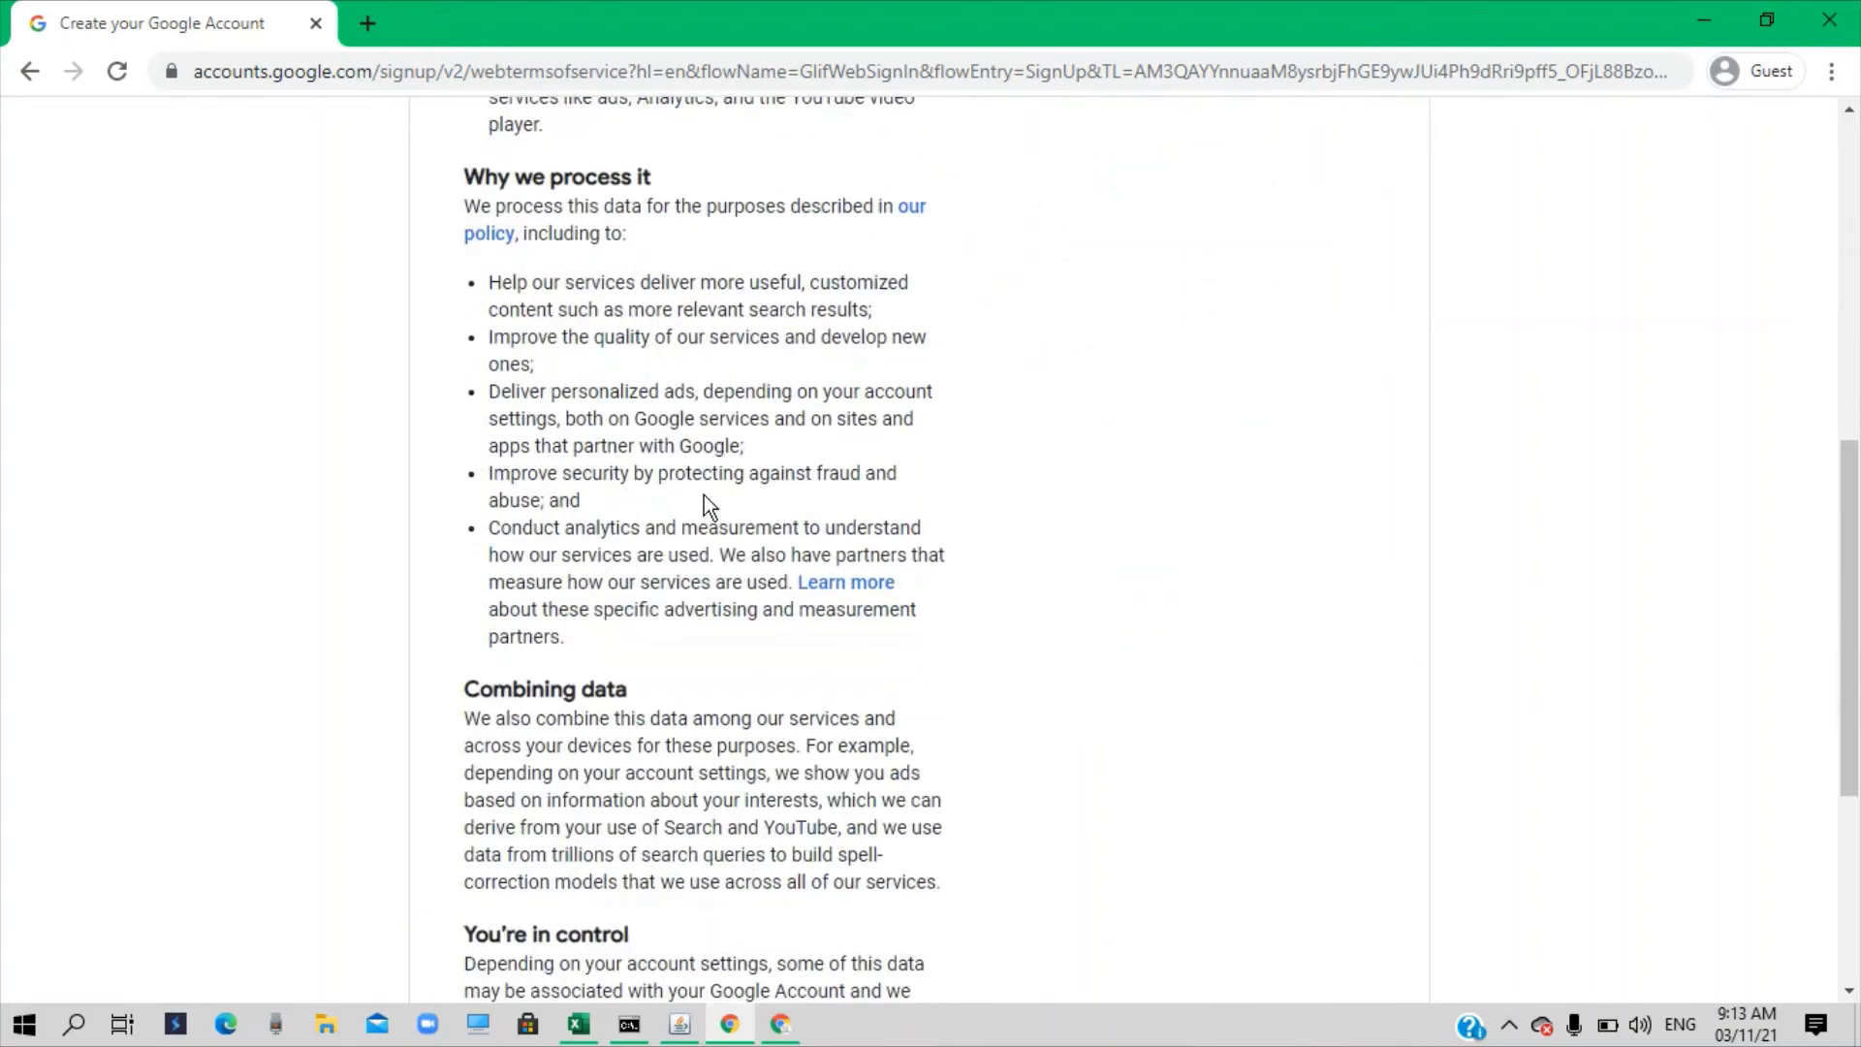
scroll(713, 497, "down", 5)
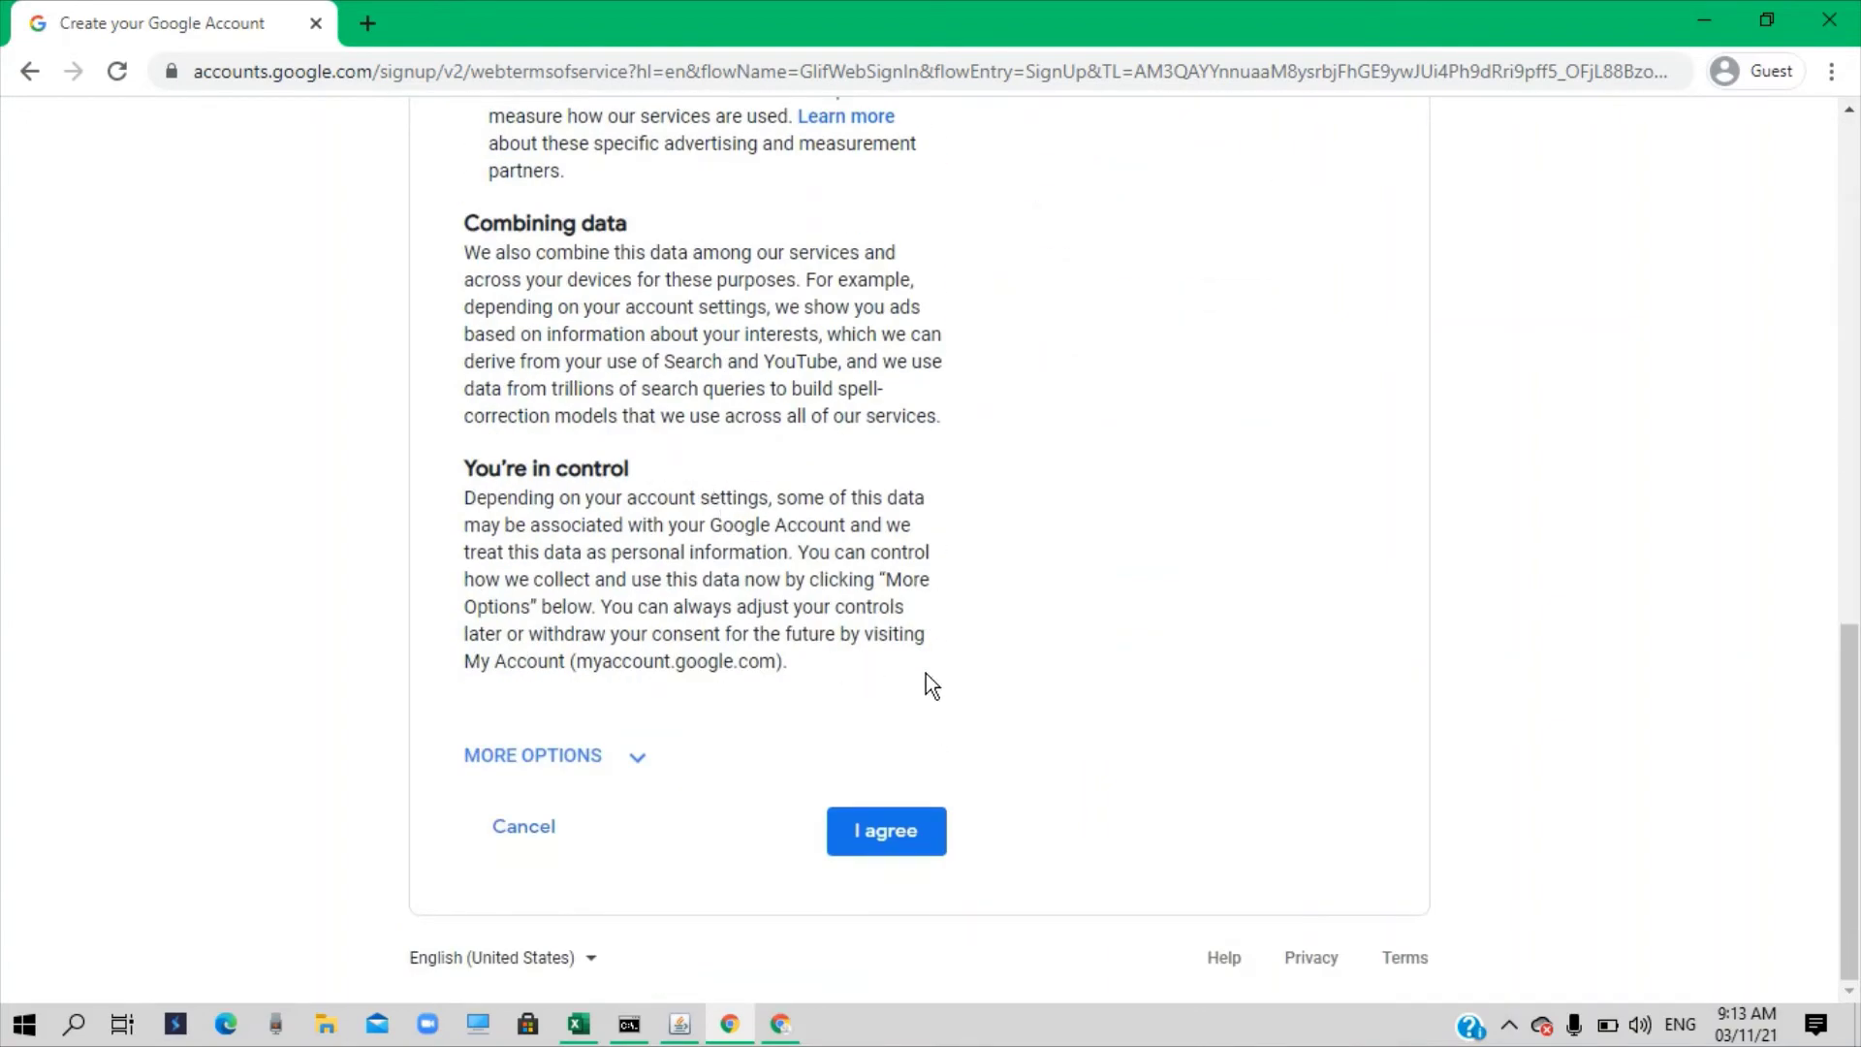
left_click(575, 760)
scroll(735, 649, "down", 20)
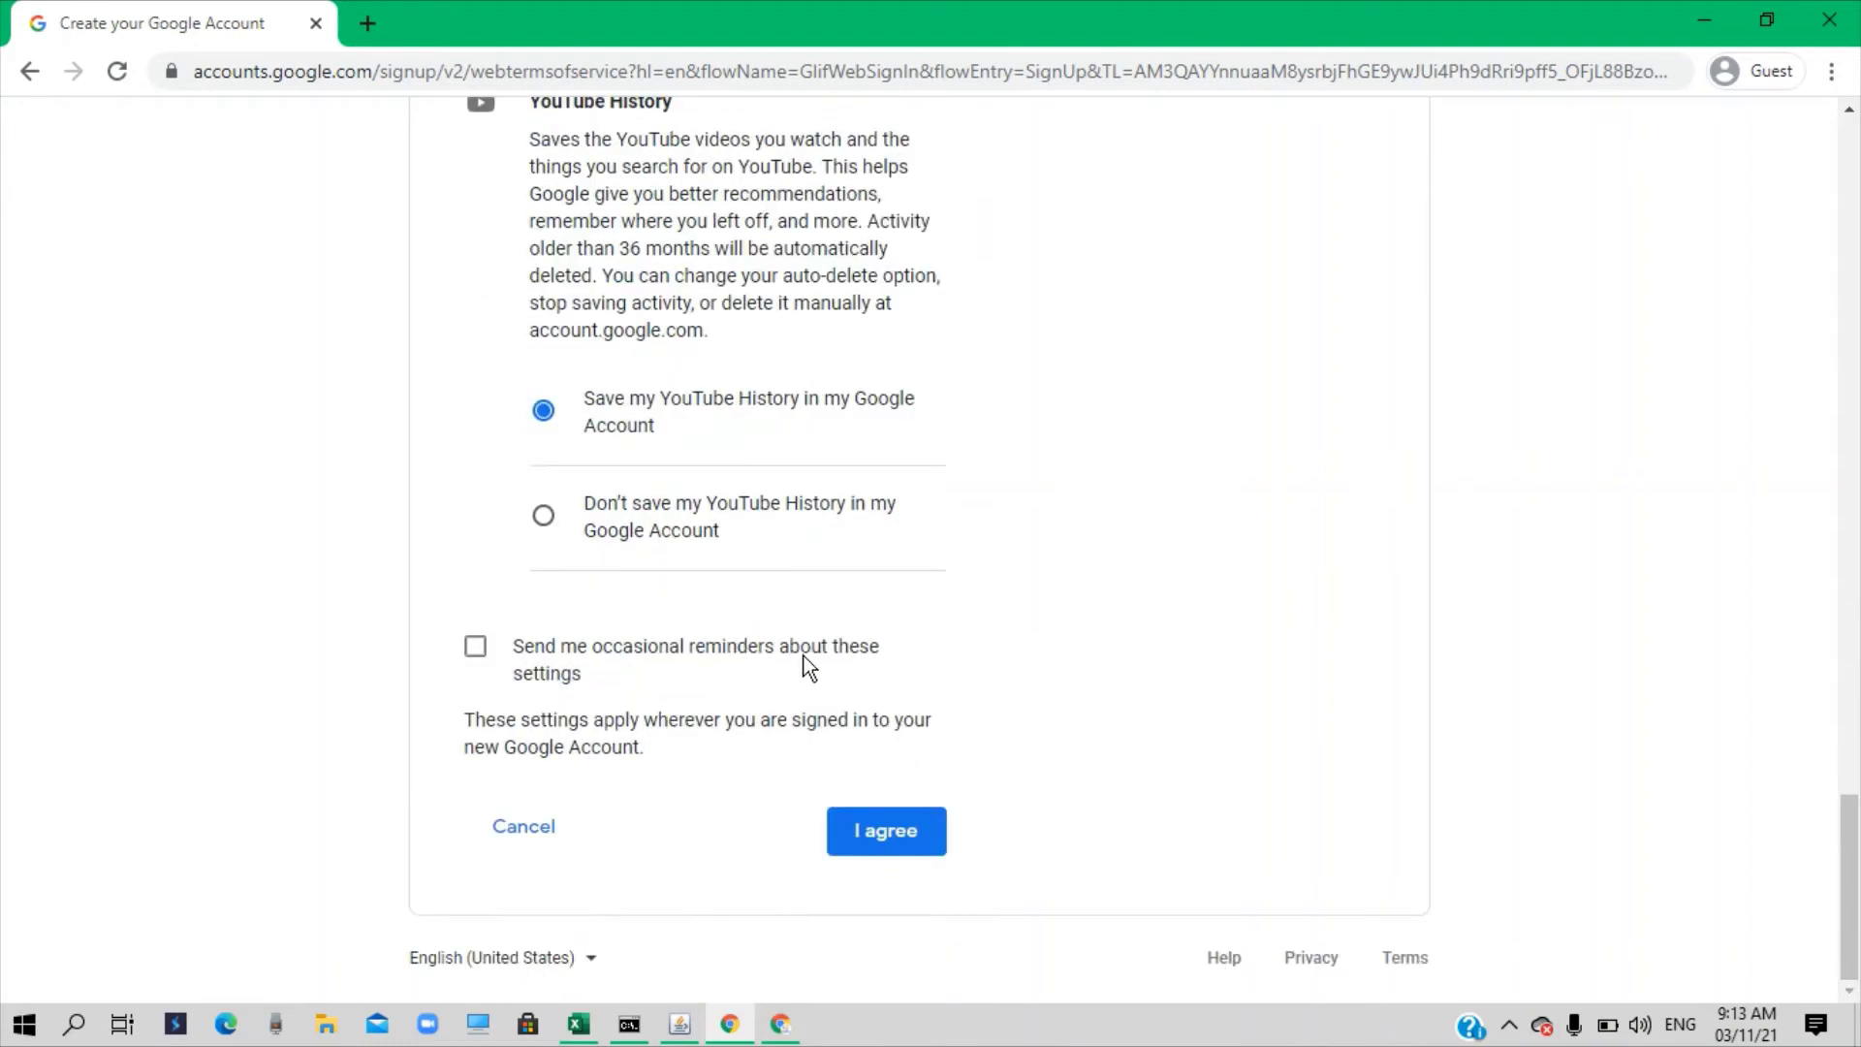
left_click(884, 849)
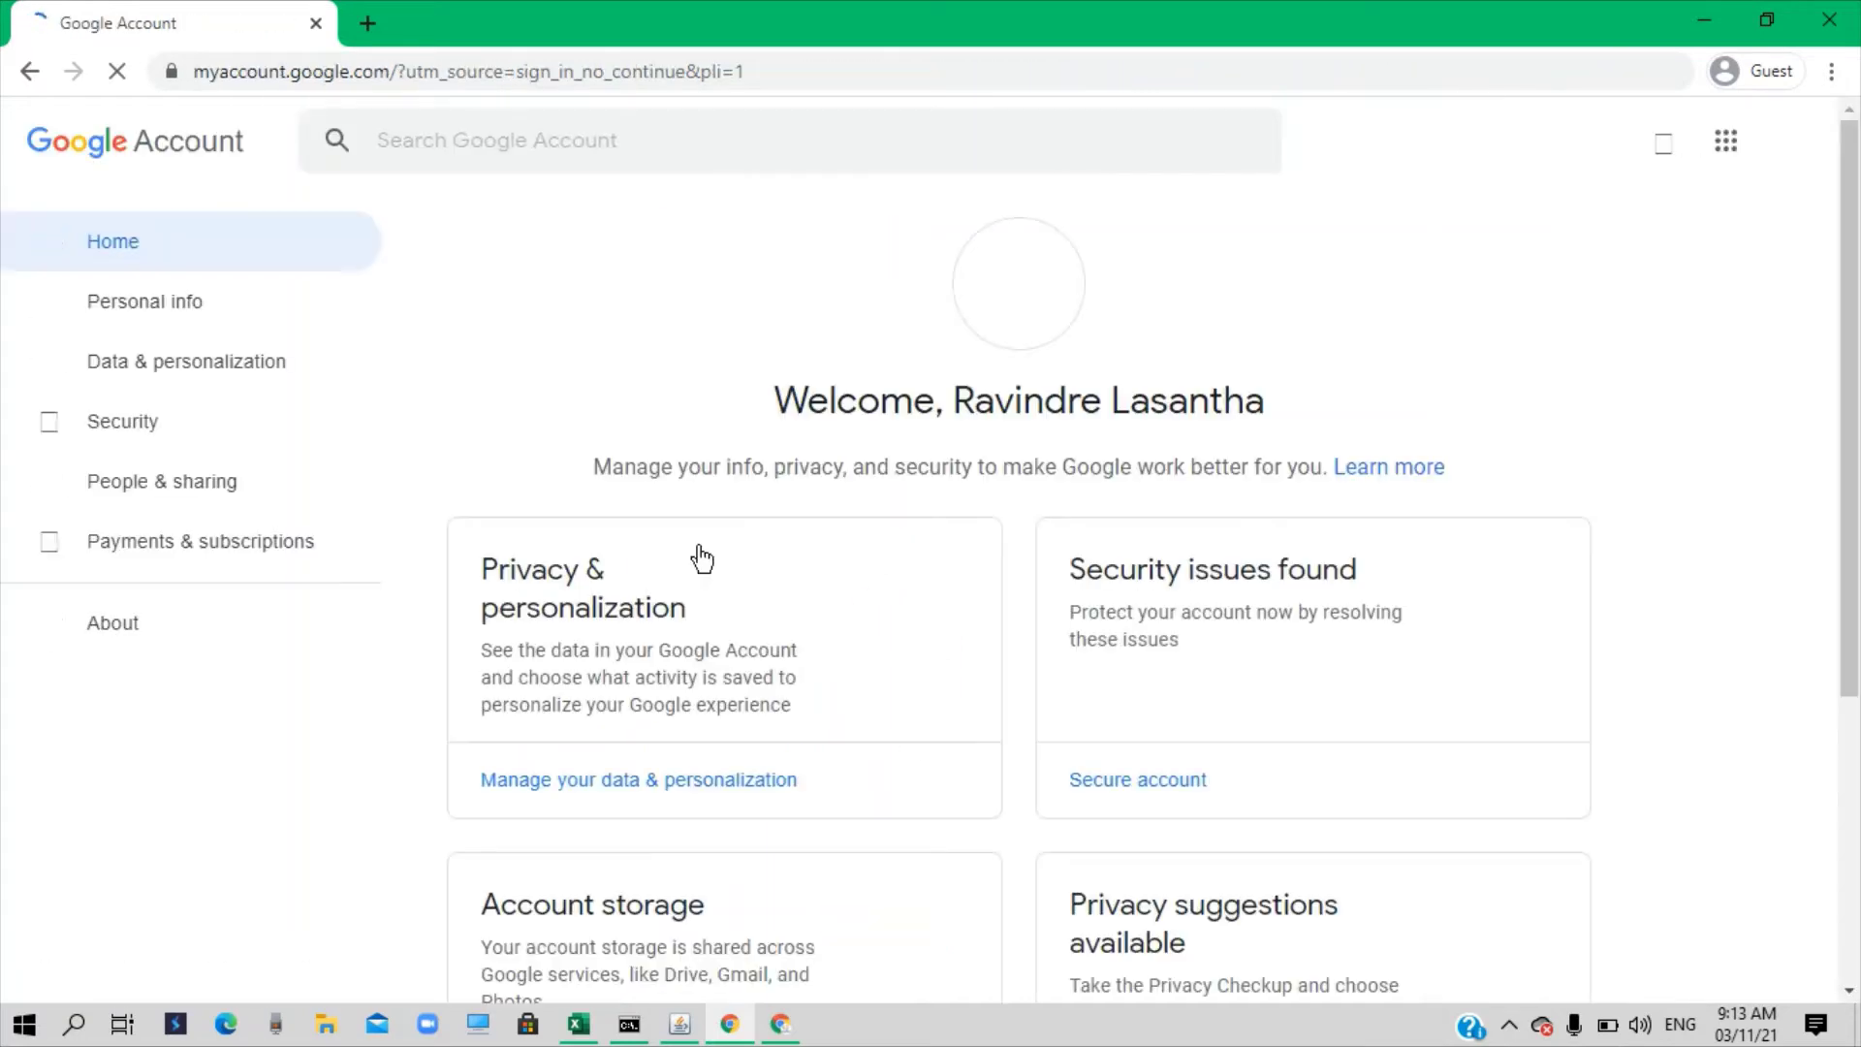
Open Gmail for the new account from the Google apps grid
left_click(1726, 141)
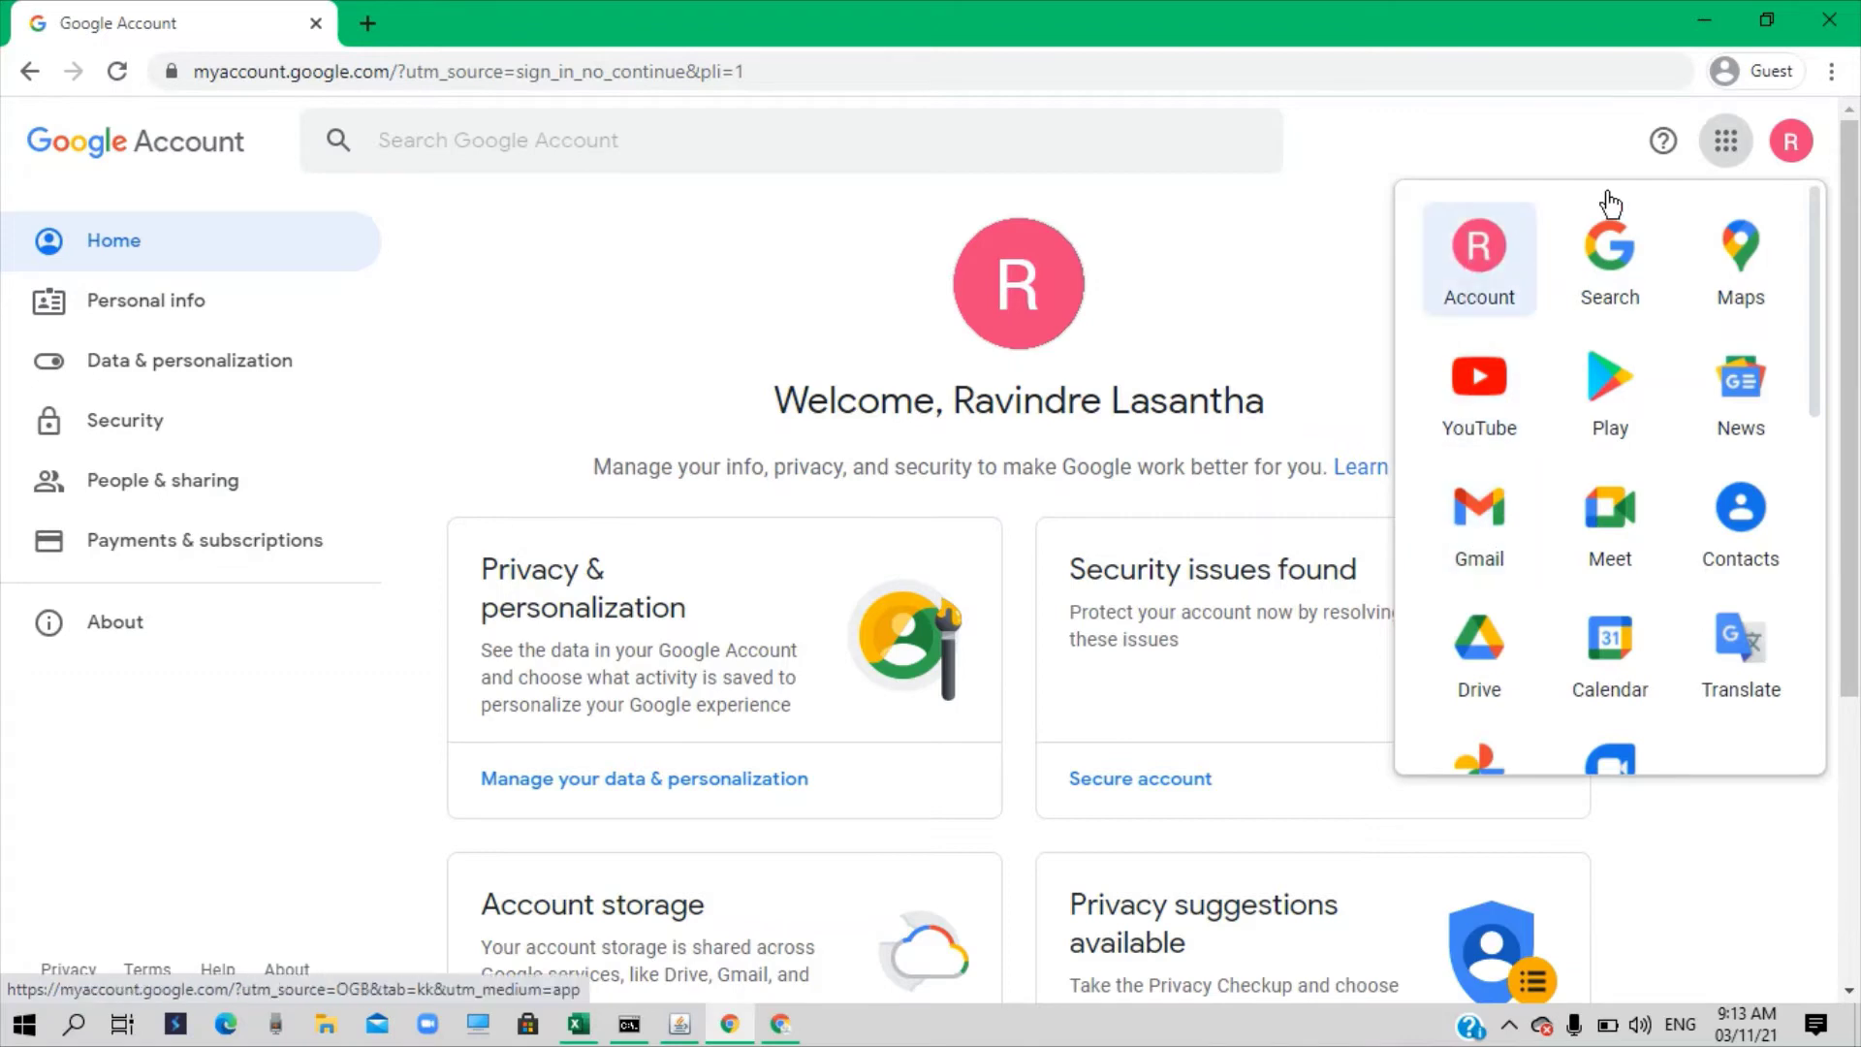
left_click(1477, 525)
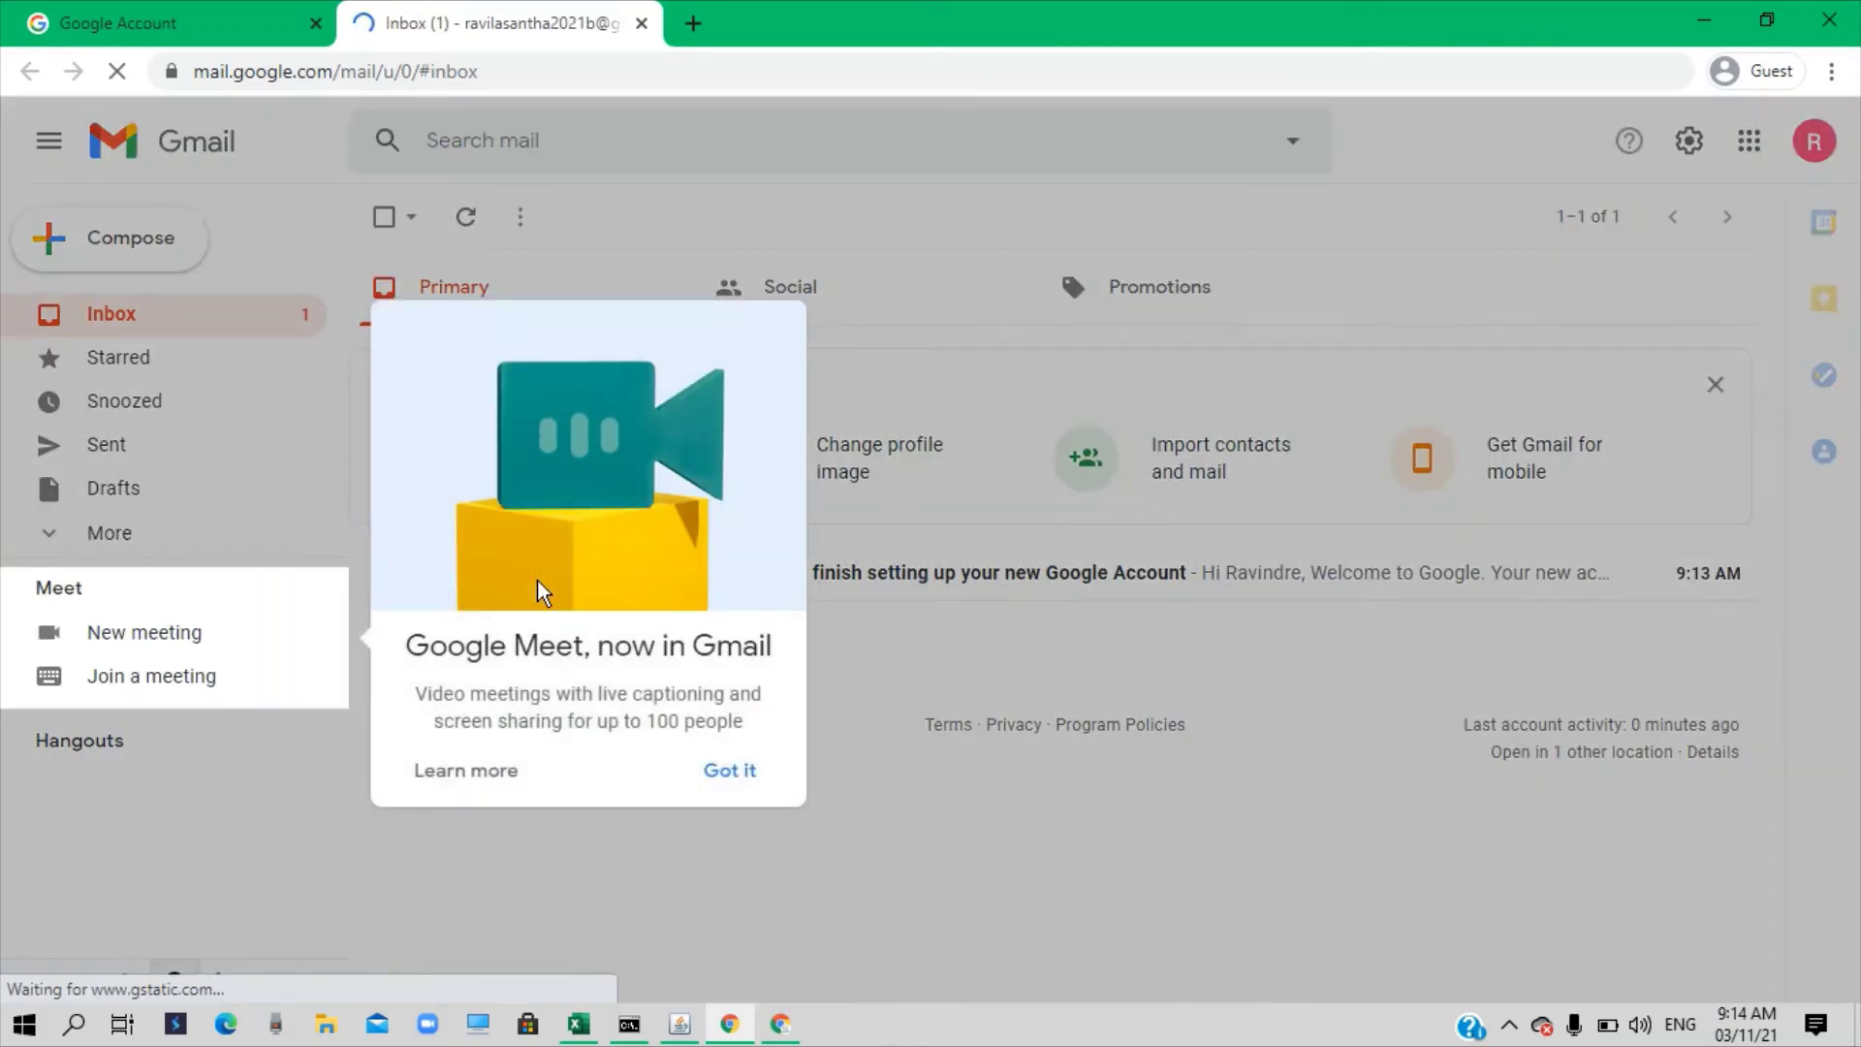
Dismiss the Google Meet announcement, read the Google Community Team welcome email, and return to the inbox
left_click(734, 775)
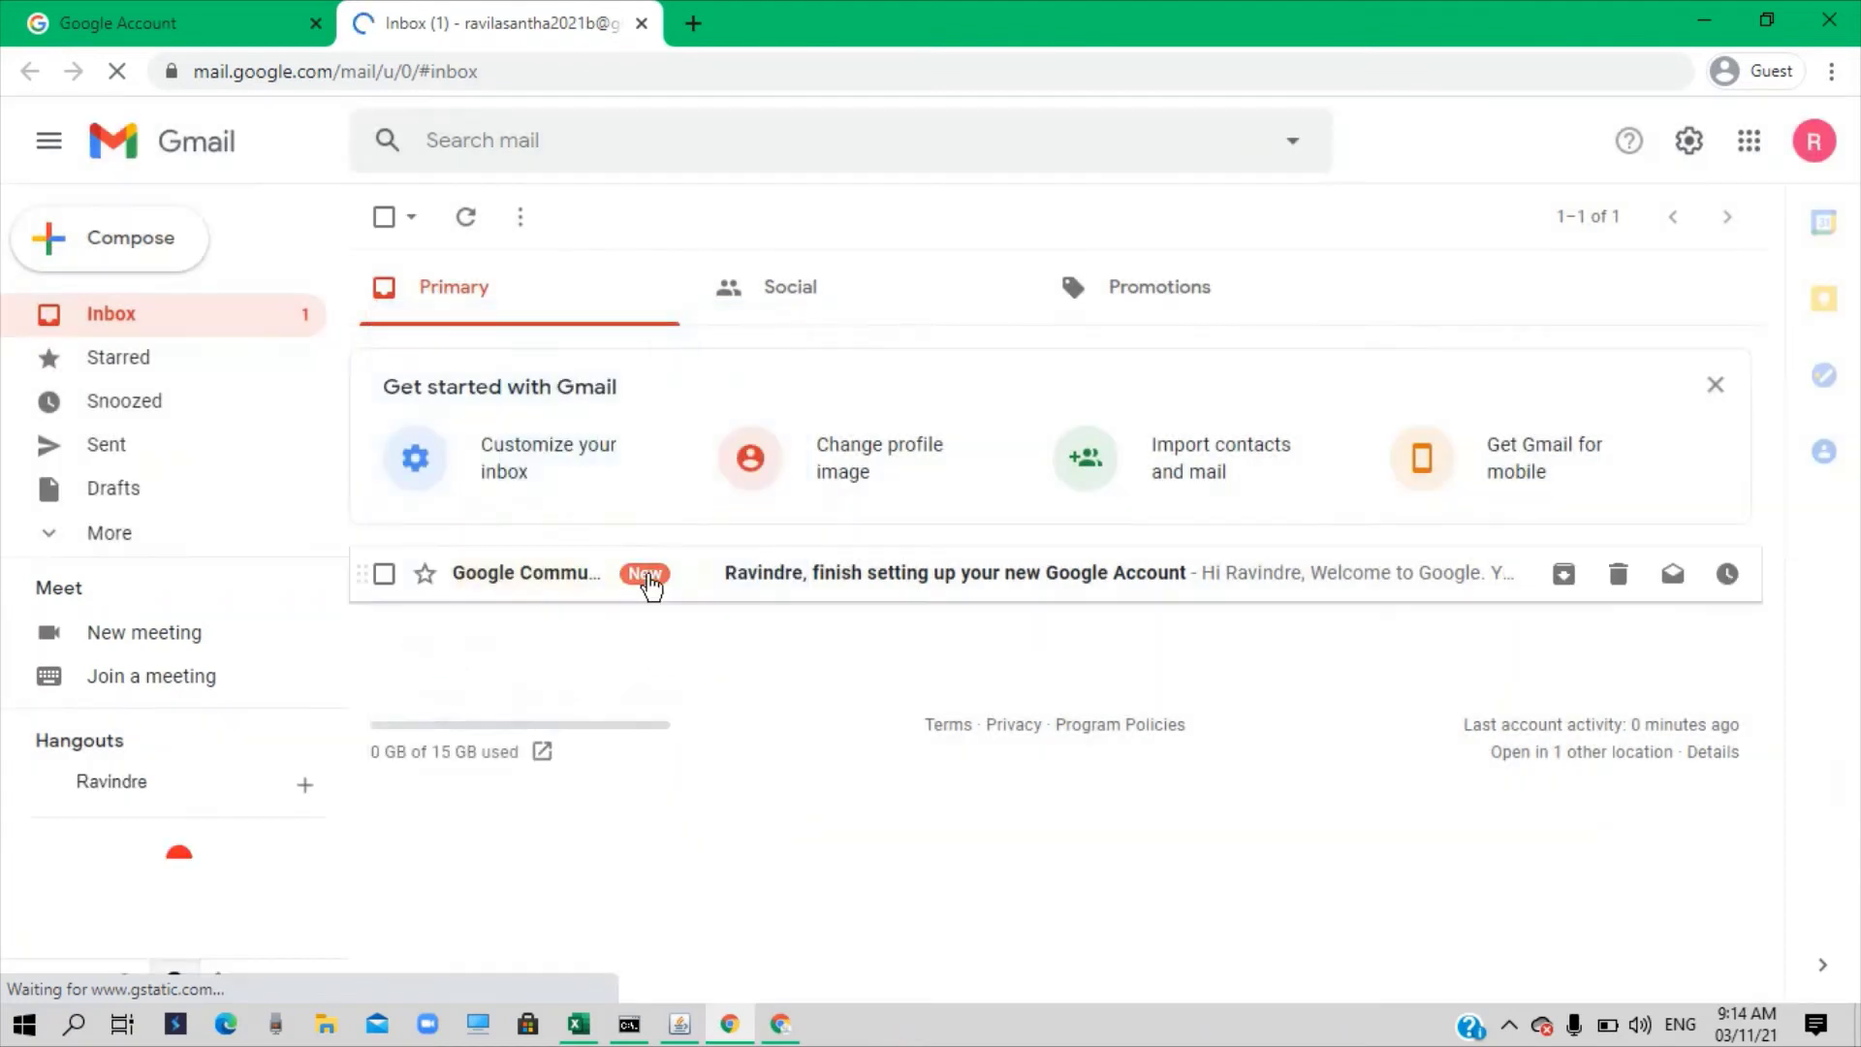
left_click(536, 580)
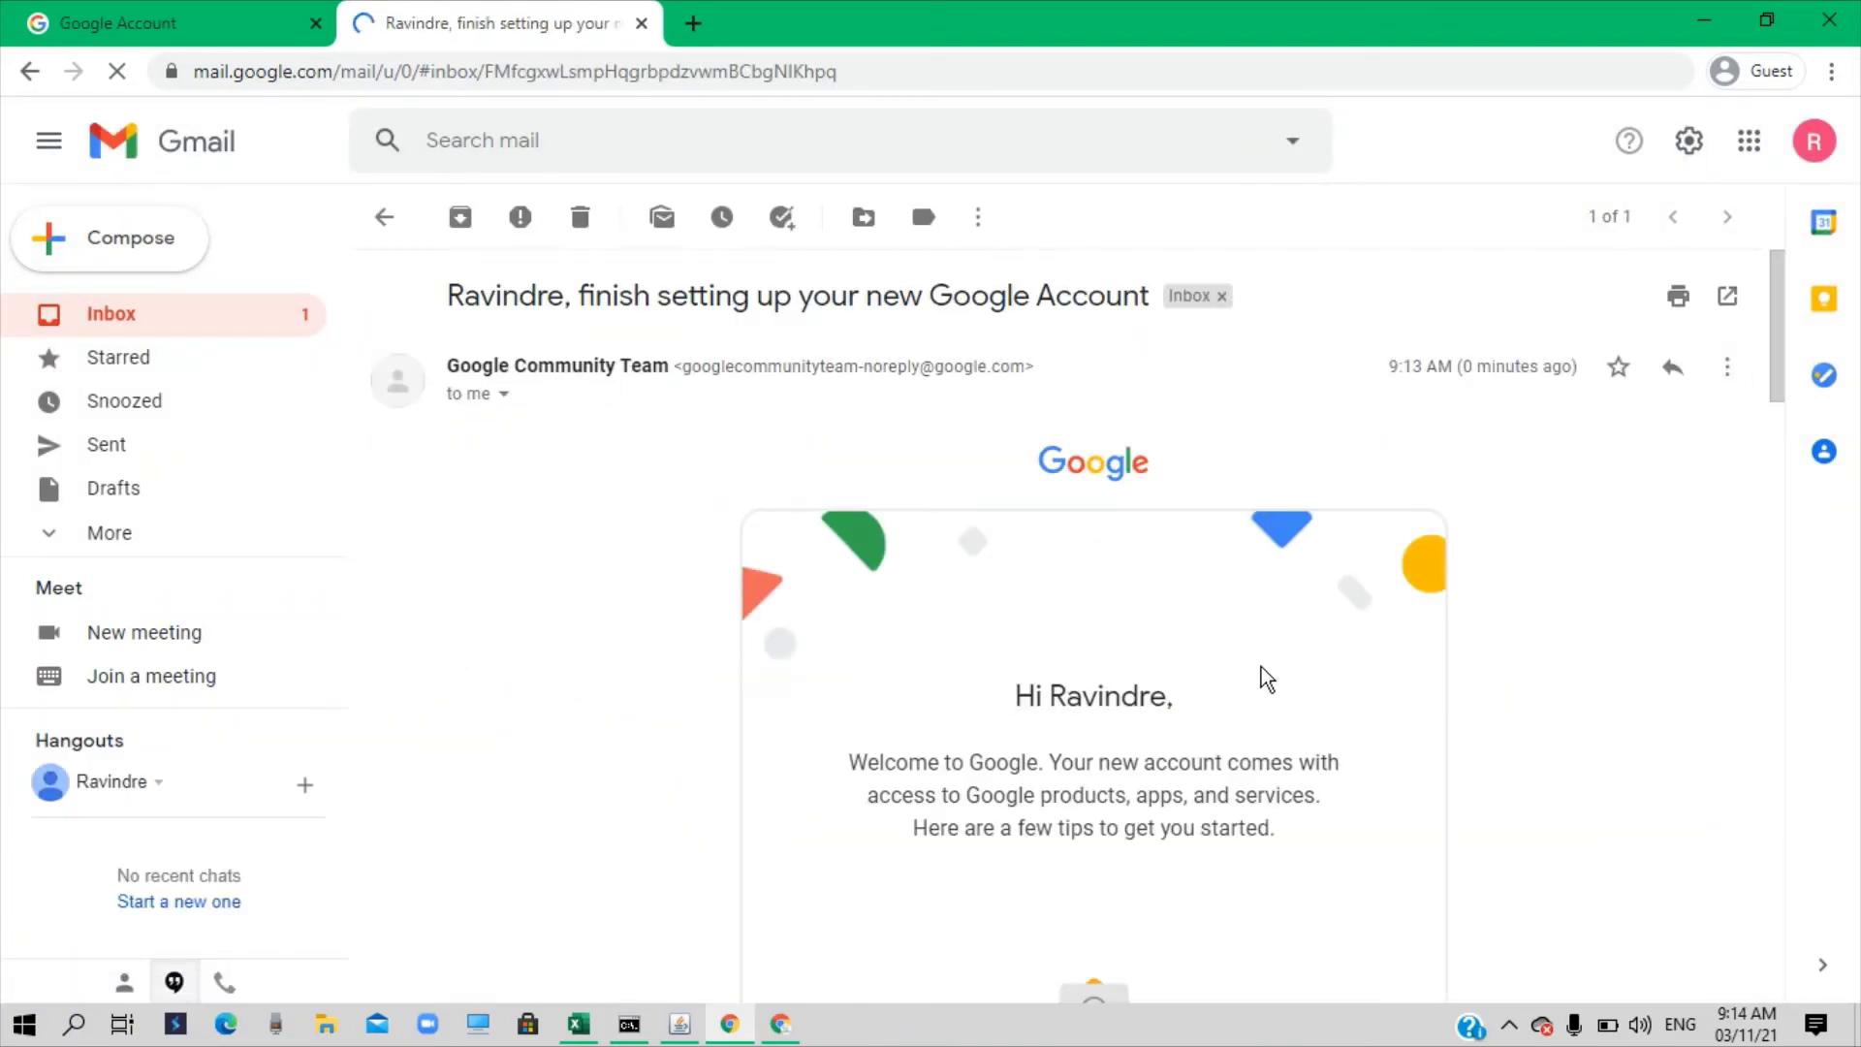
scroll(1263, 677, "down", 8)
scroll(1263, 664, "down", 7)
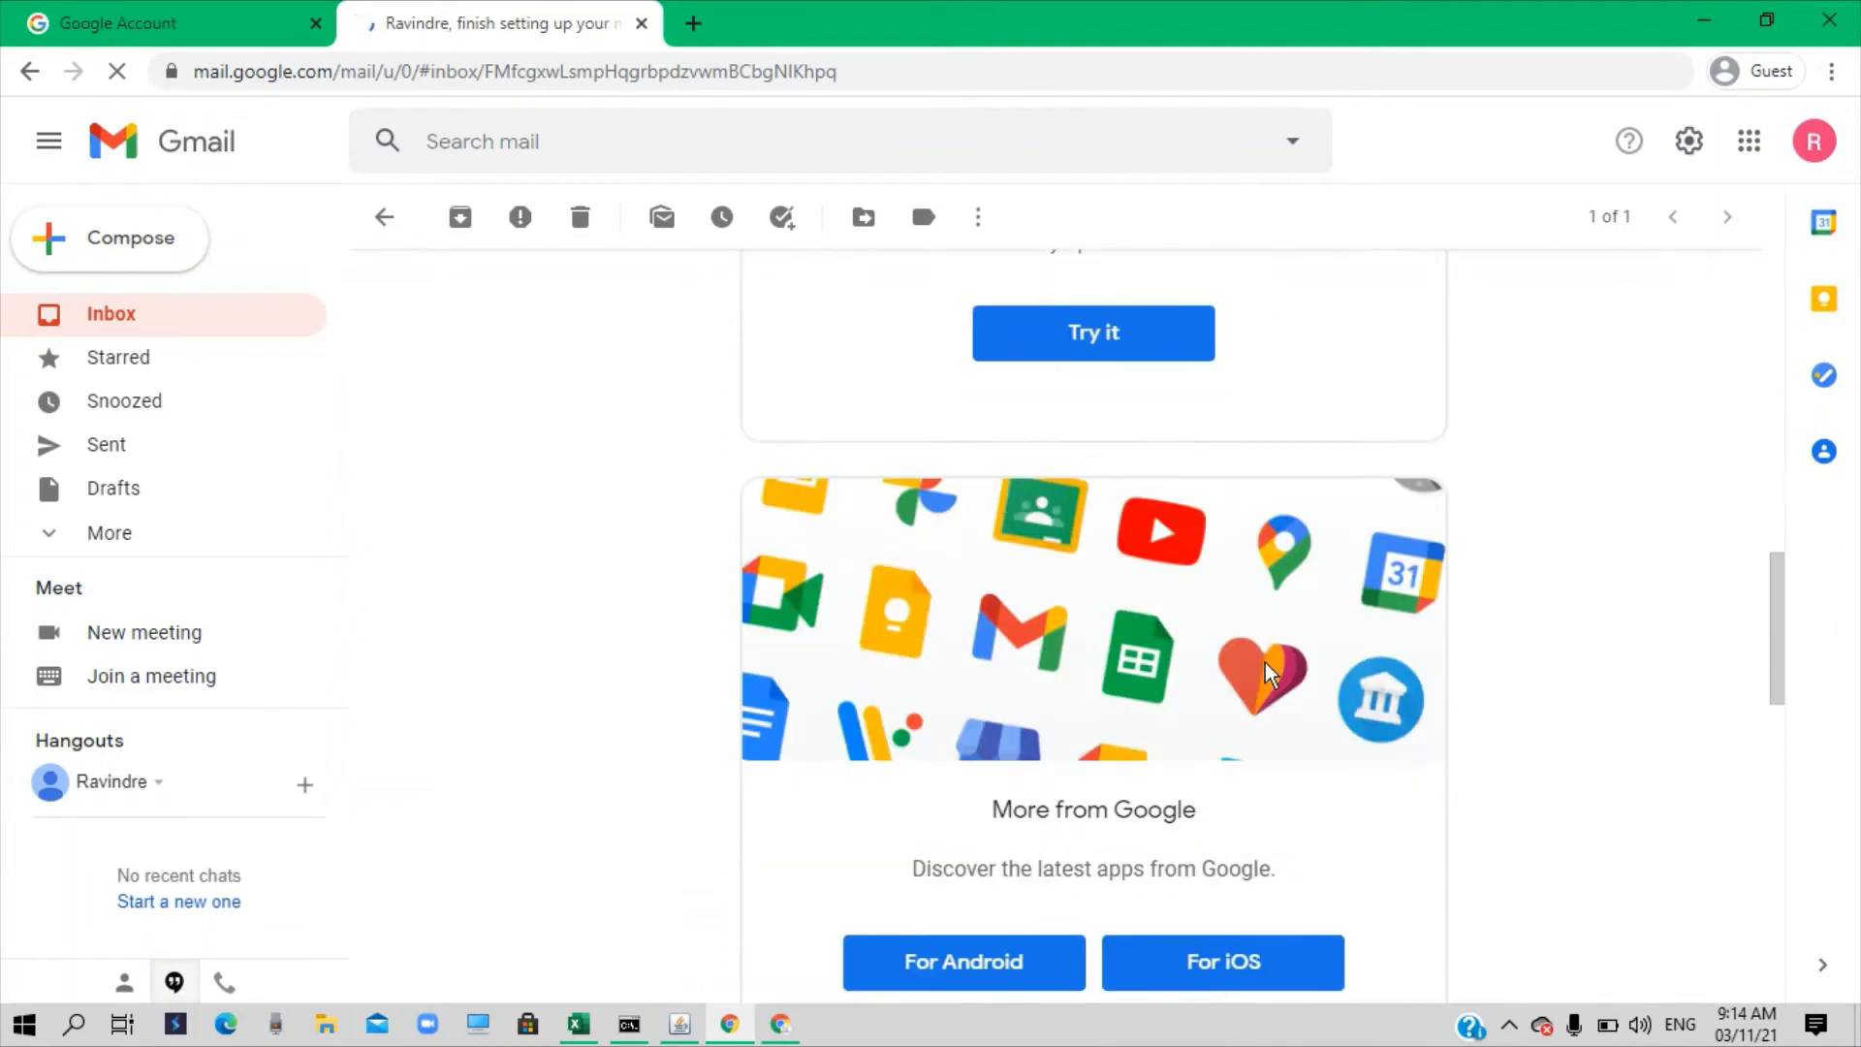
scroll(1270, 657, "up", 14)
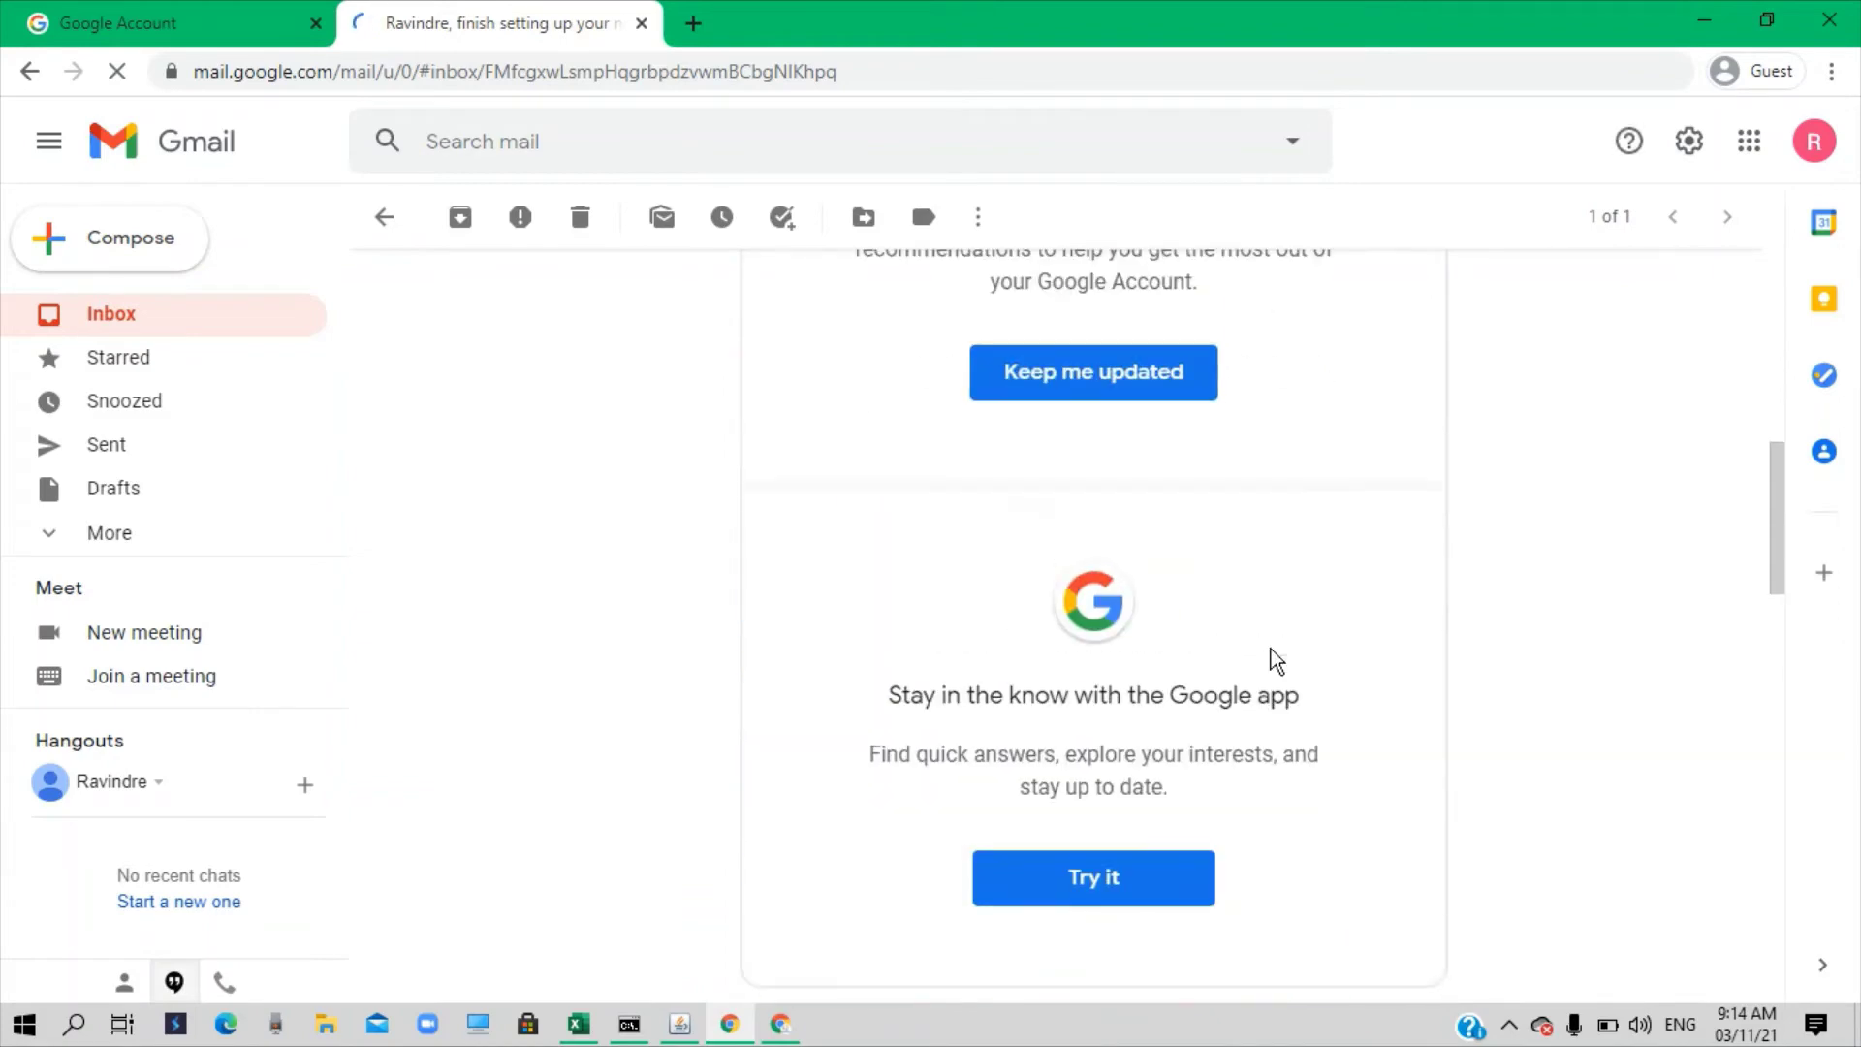
left_click(410, 223)
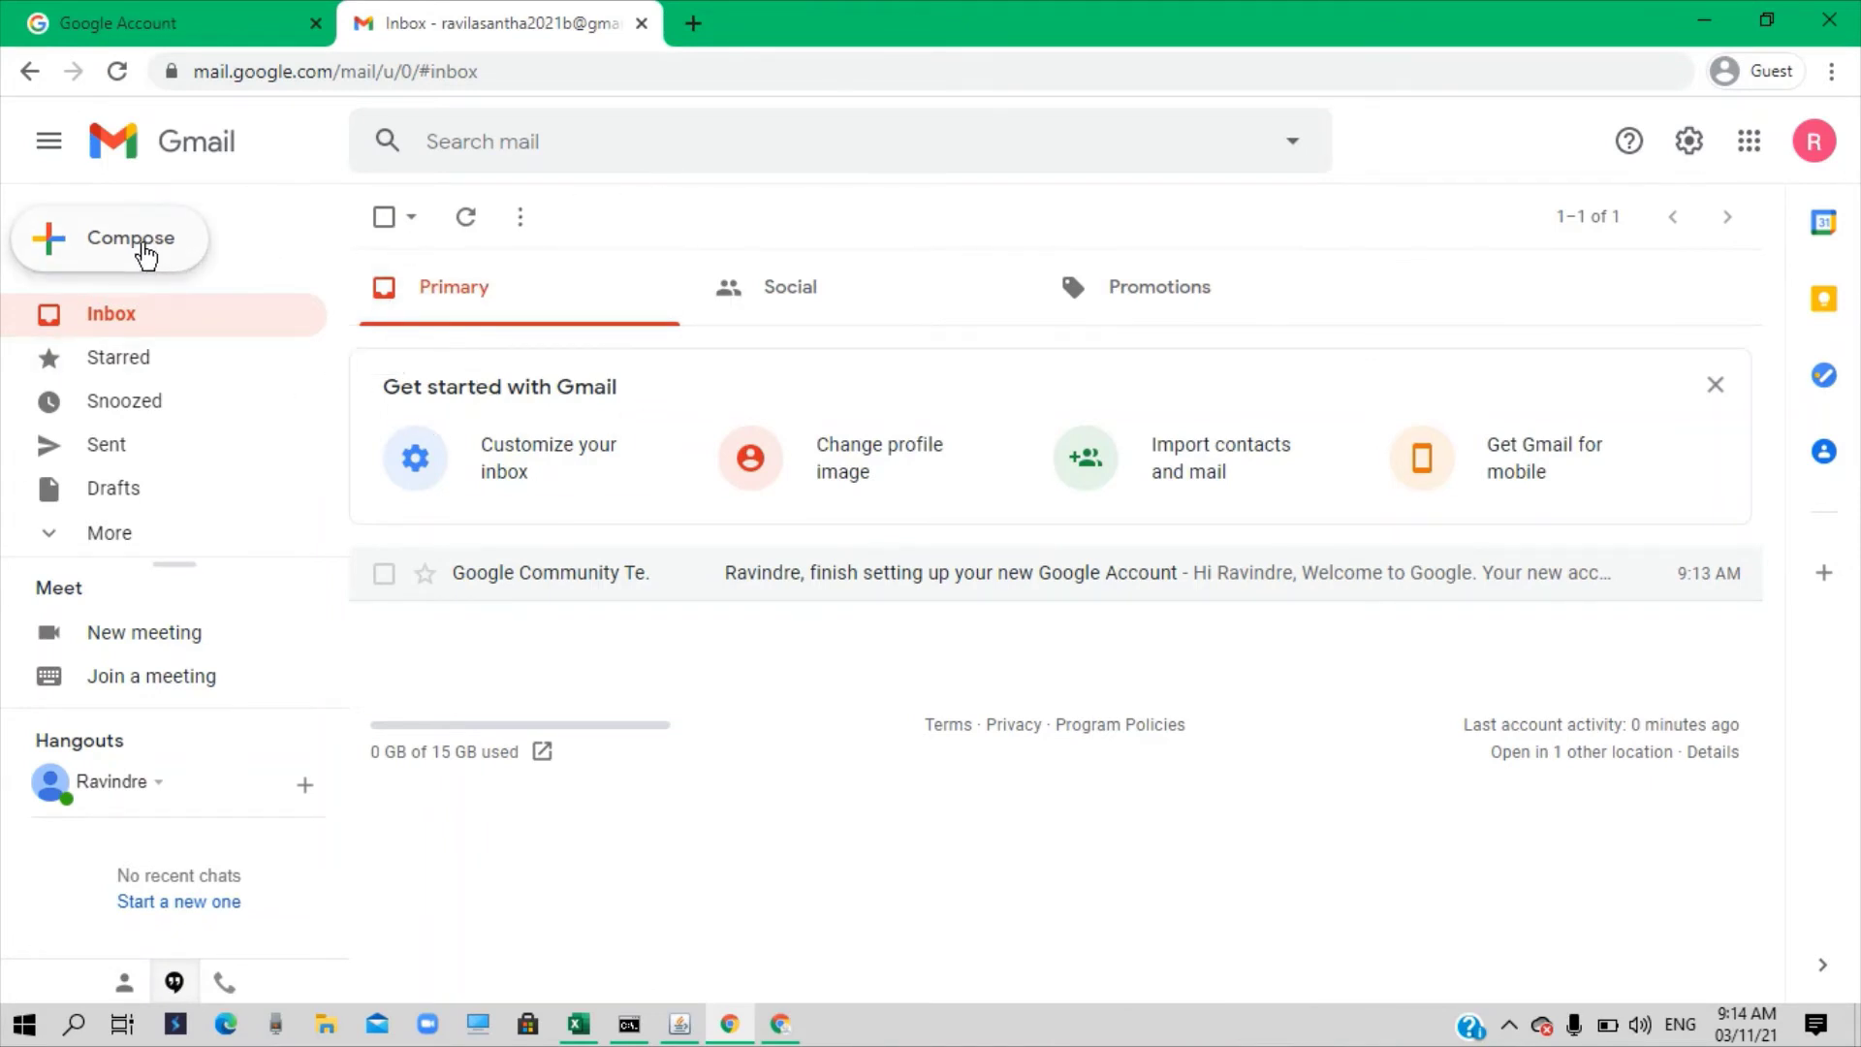
Start a new message and enter the recipient's e-mail address in the To field
left_click(145, 254)
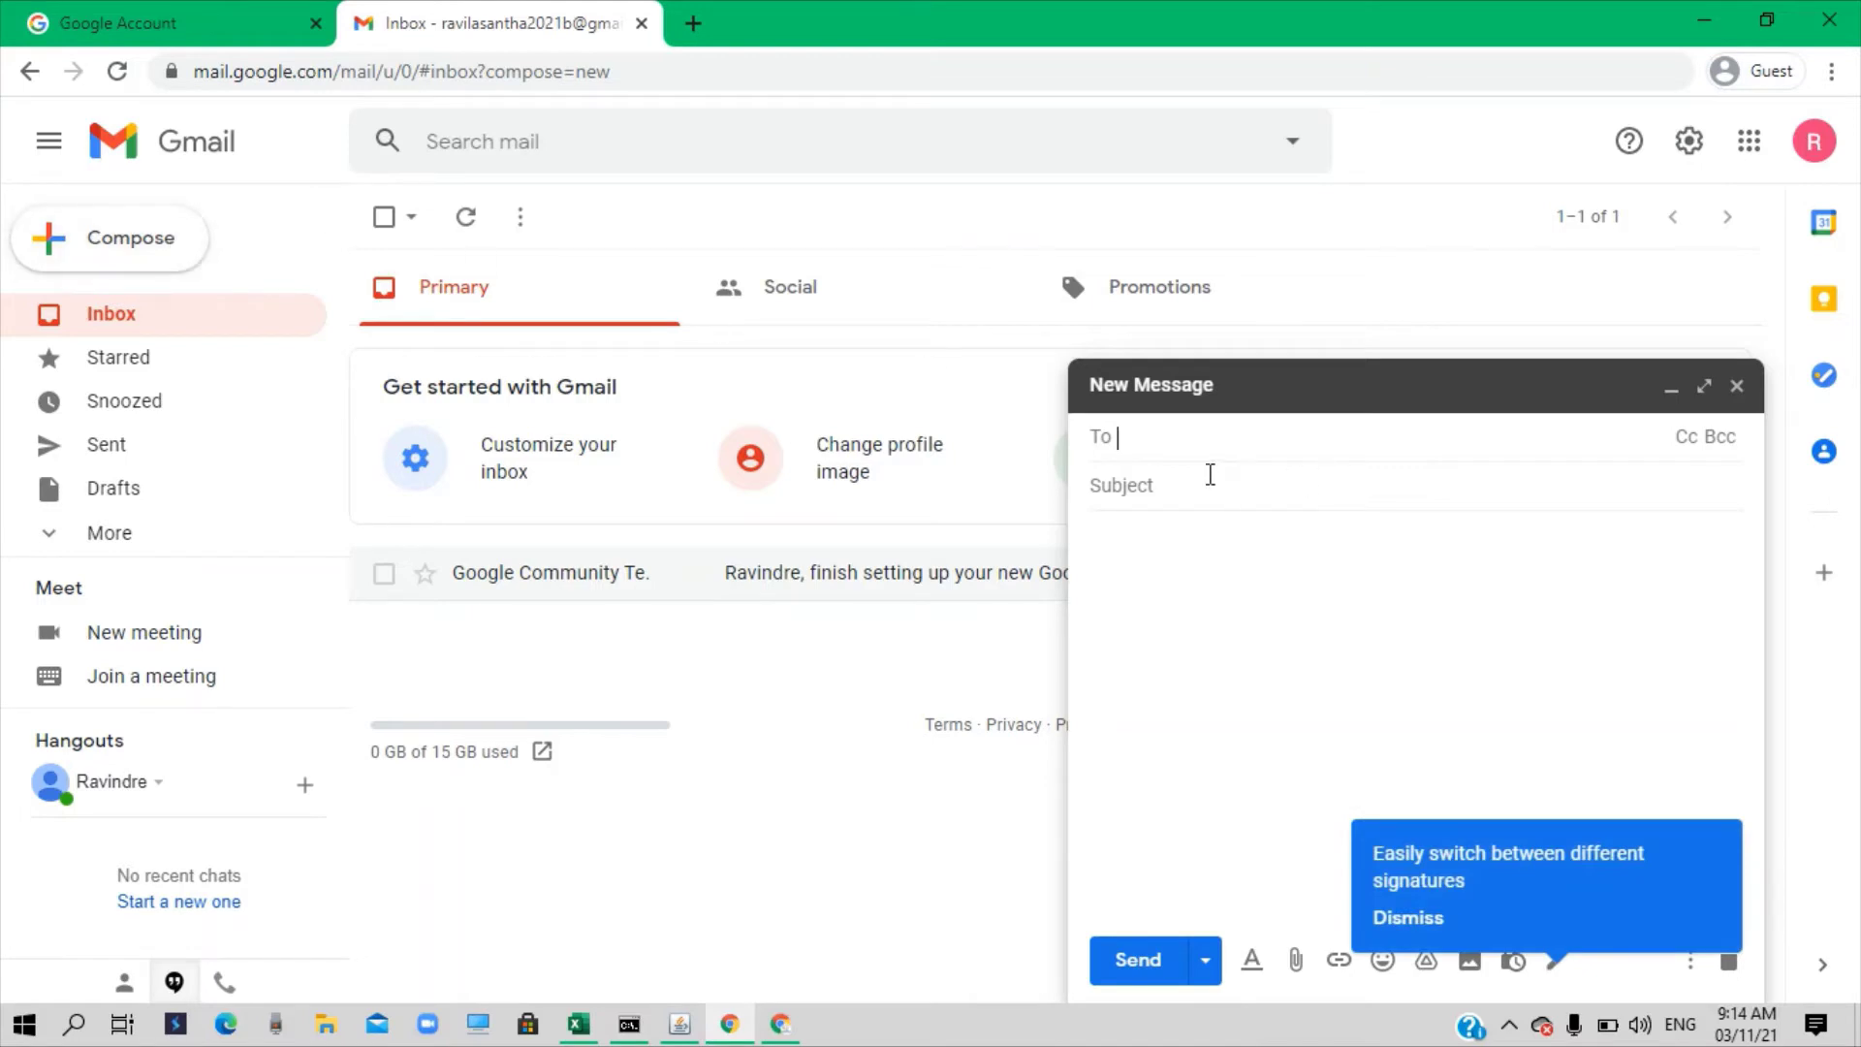
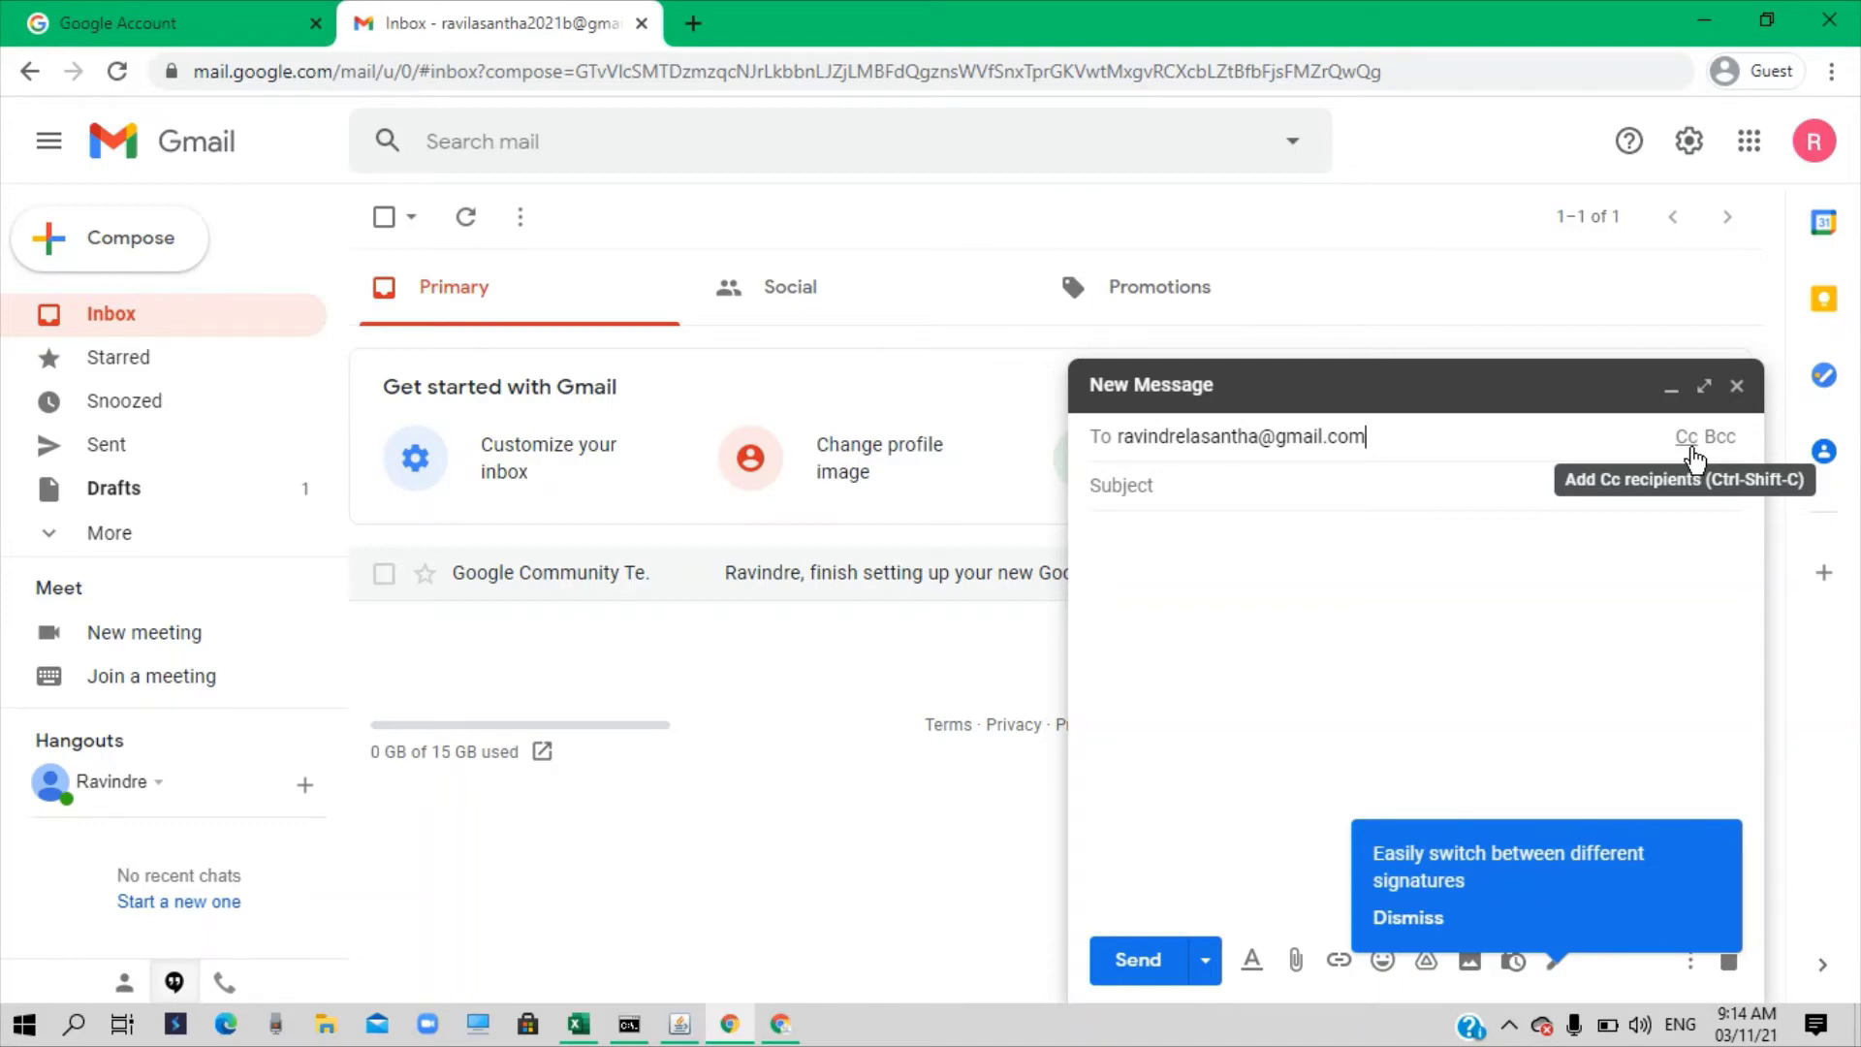
Add a Cc recipient's e-mail address, correcting the mistyped domain to .com
left_click(1686, 450)
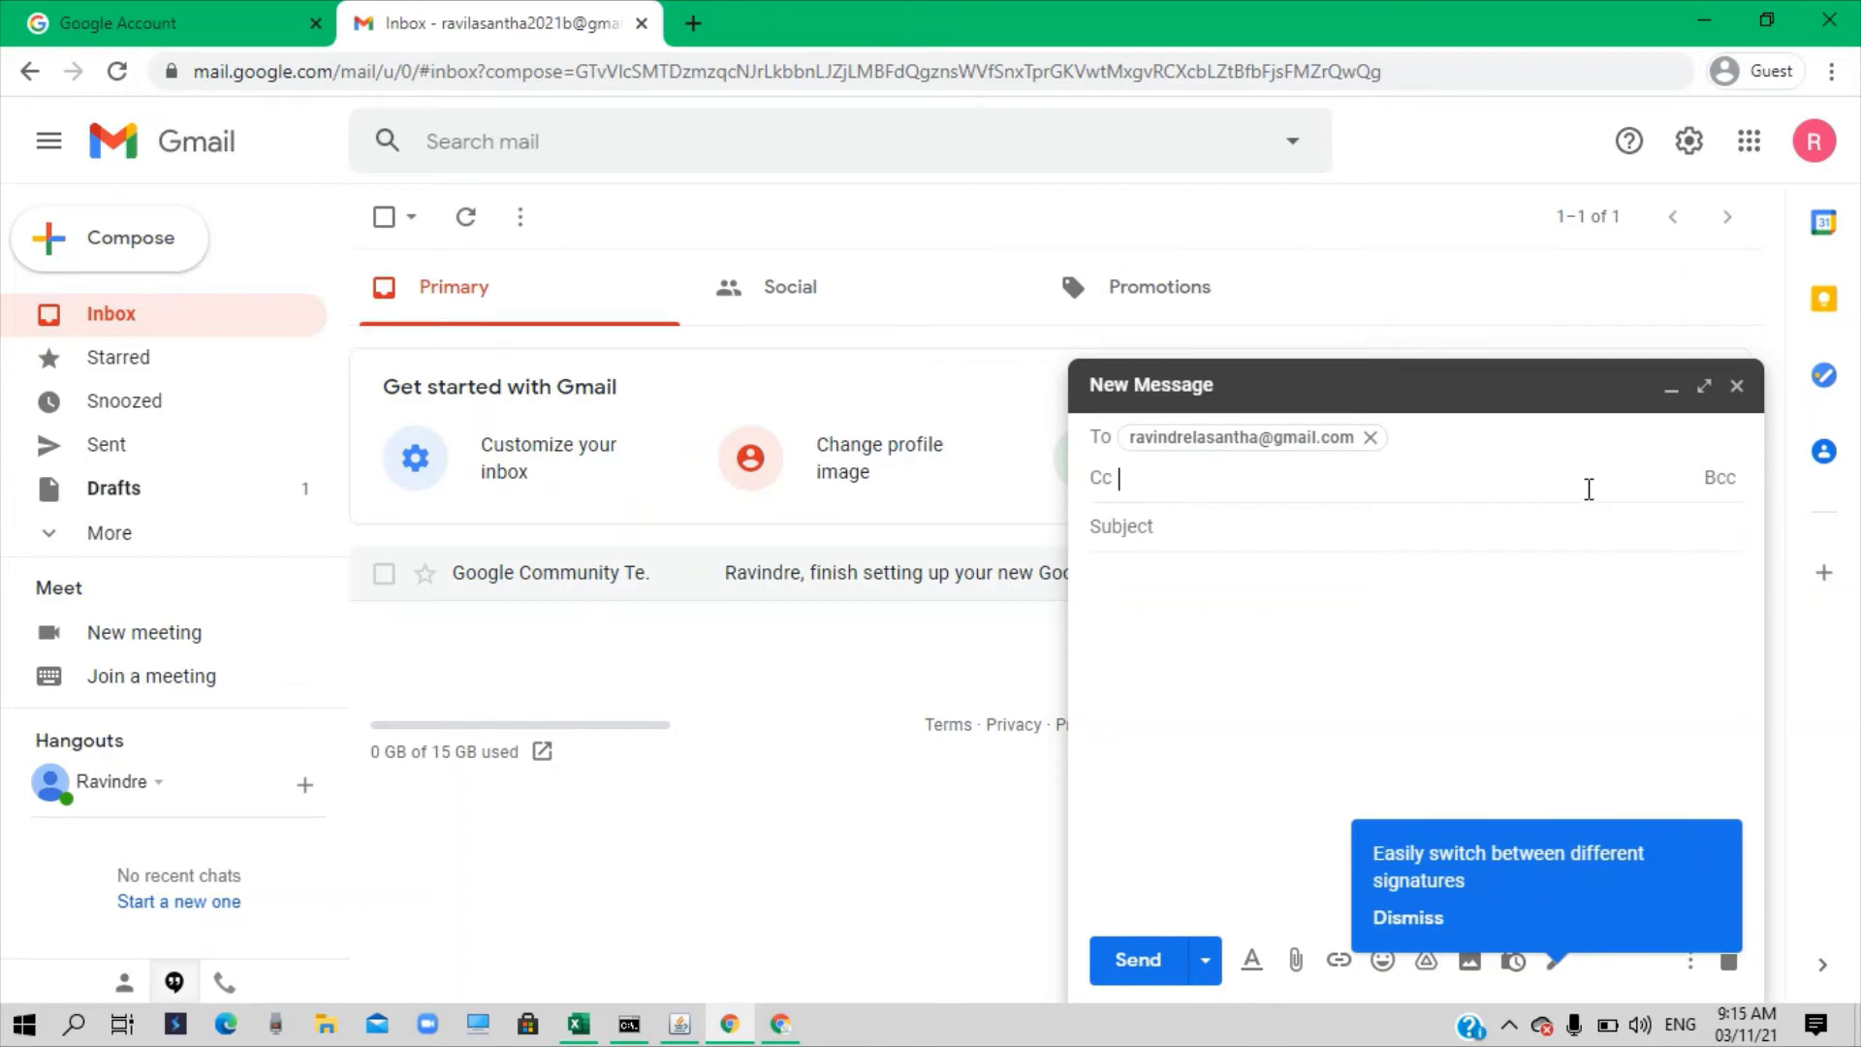
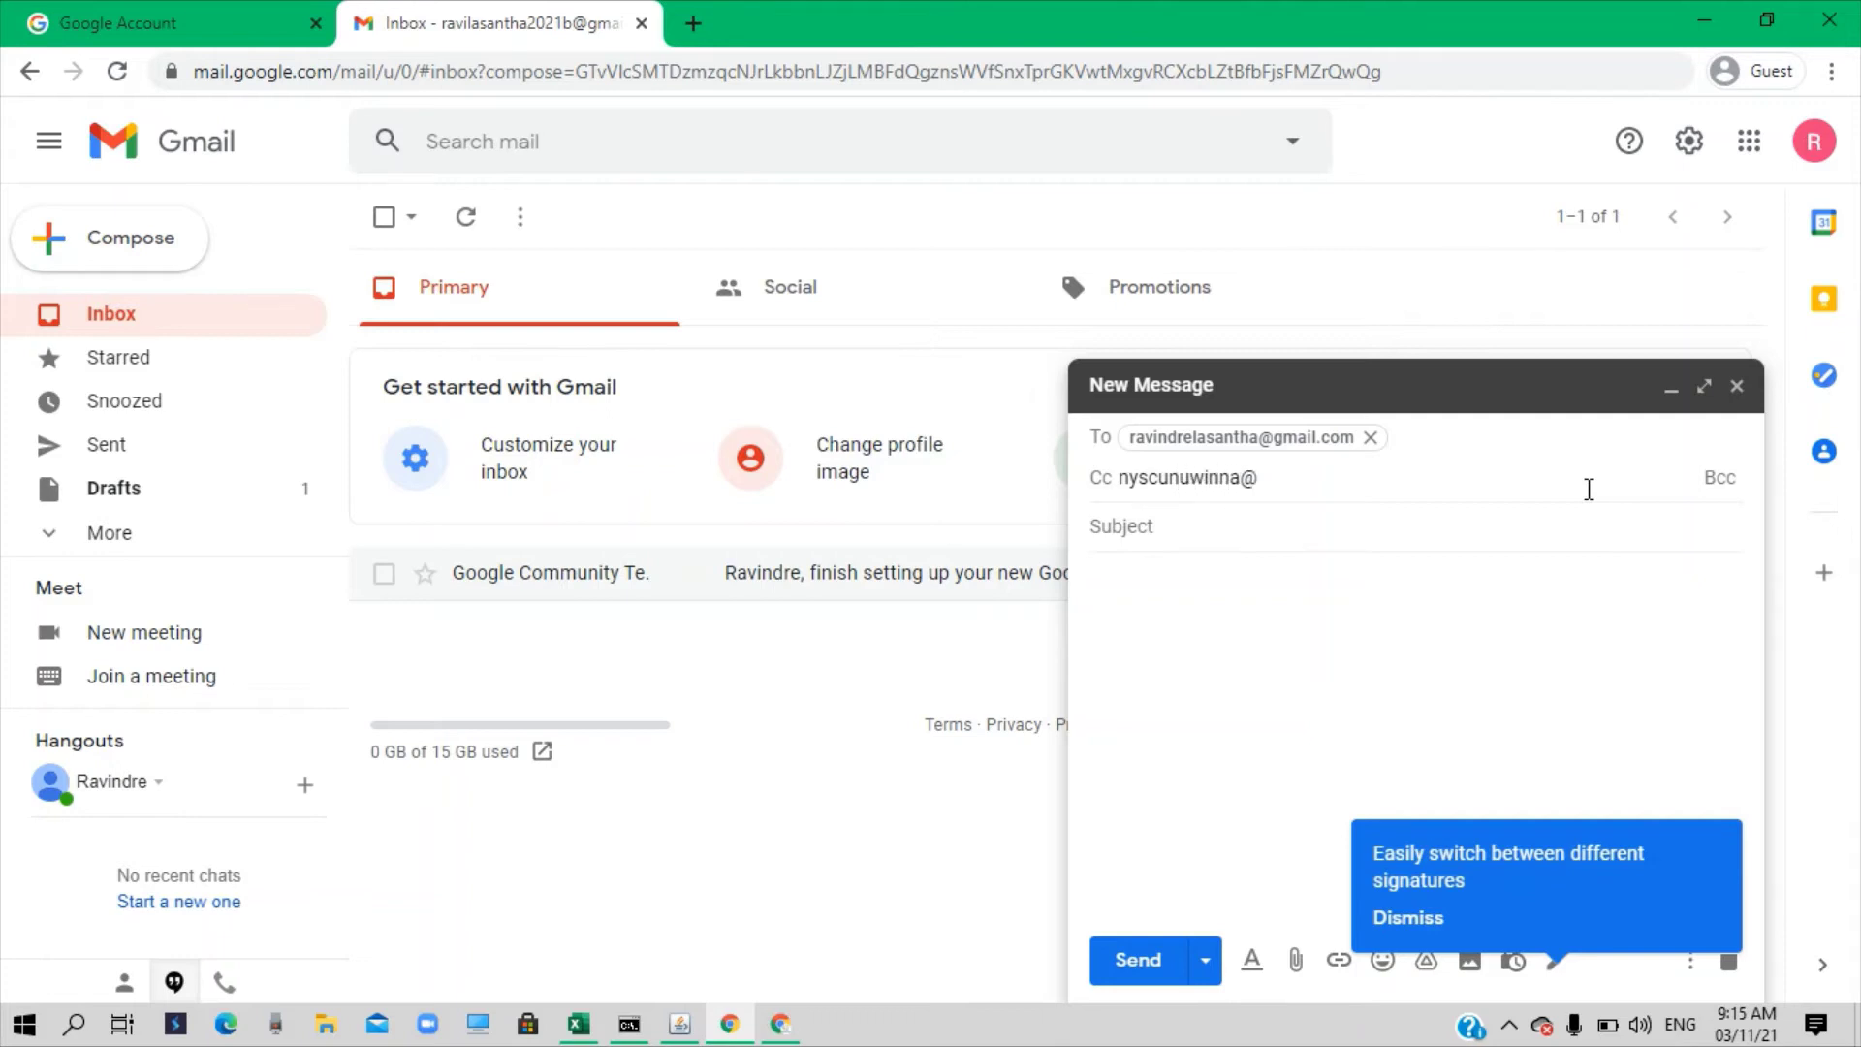
Add a Bcc recipient's e-mail address to the message
left_click(1717, 490)
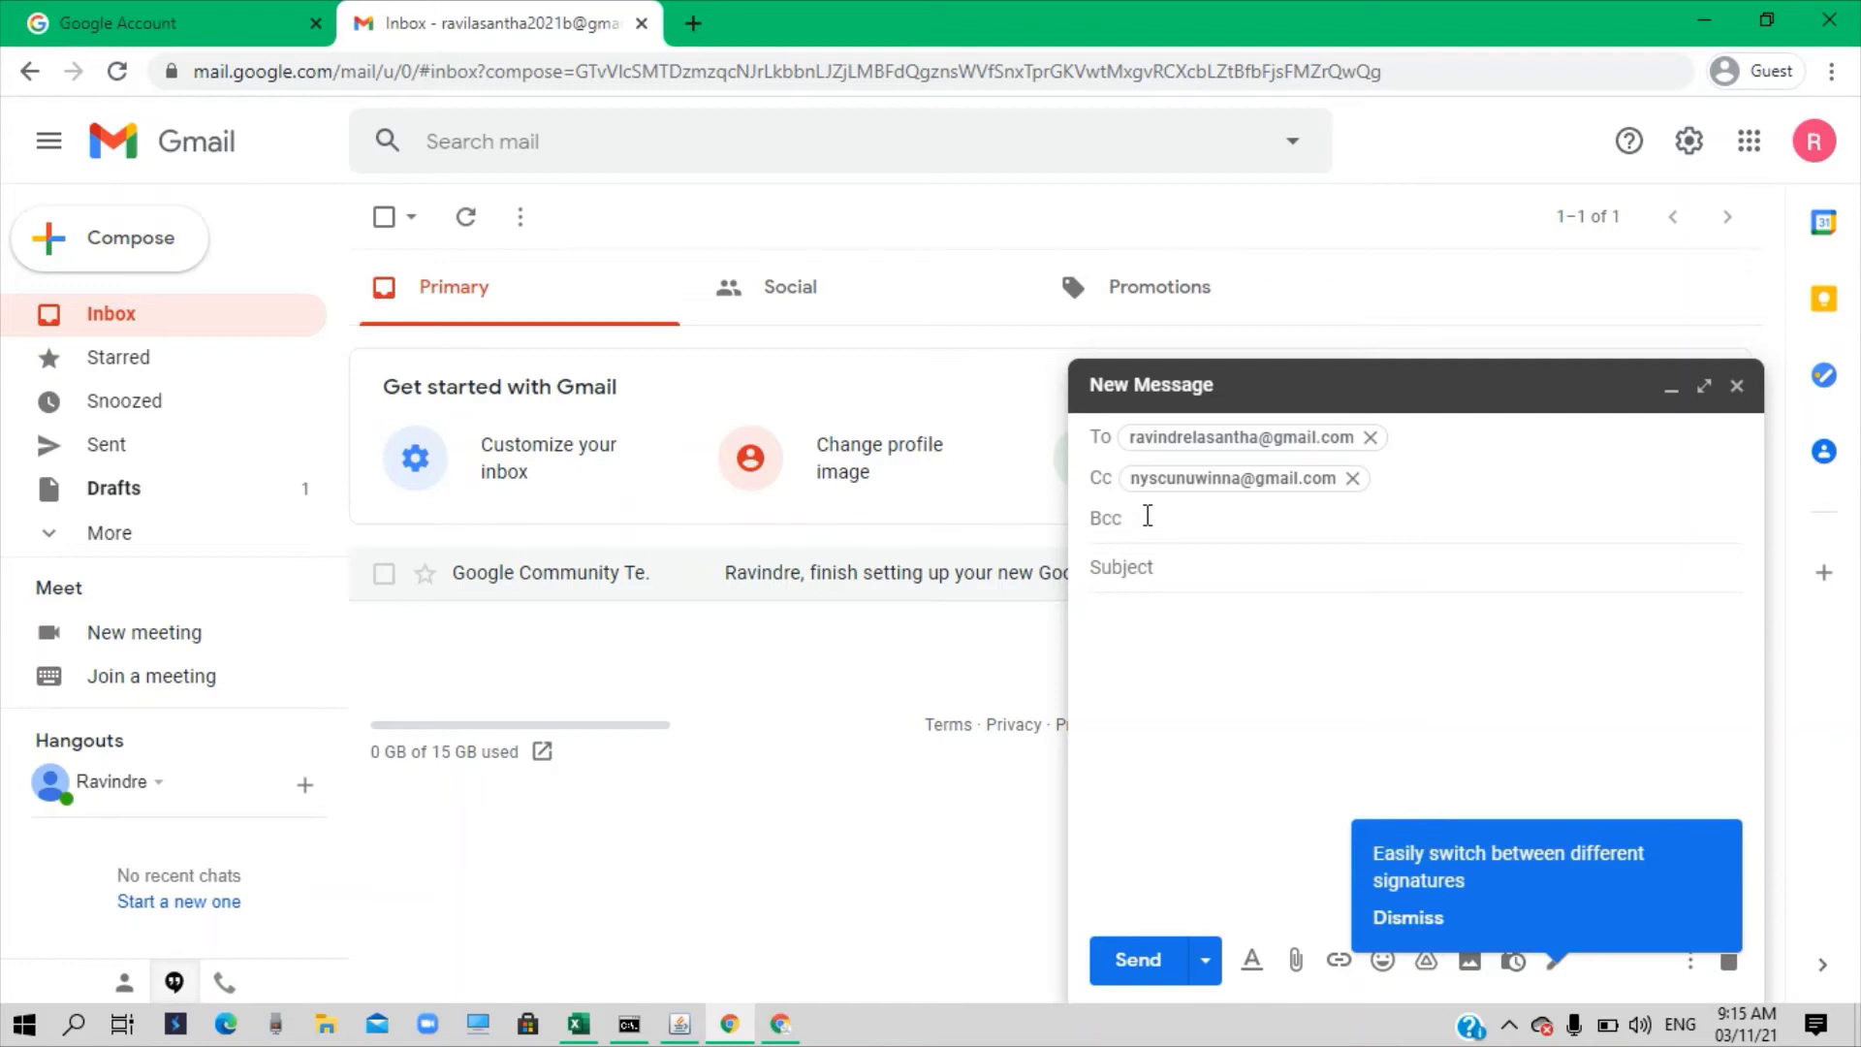
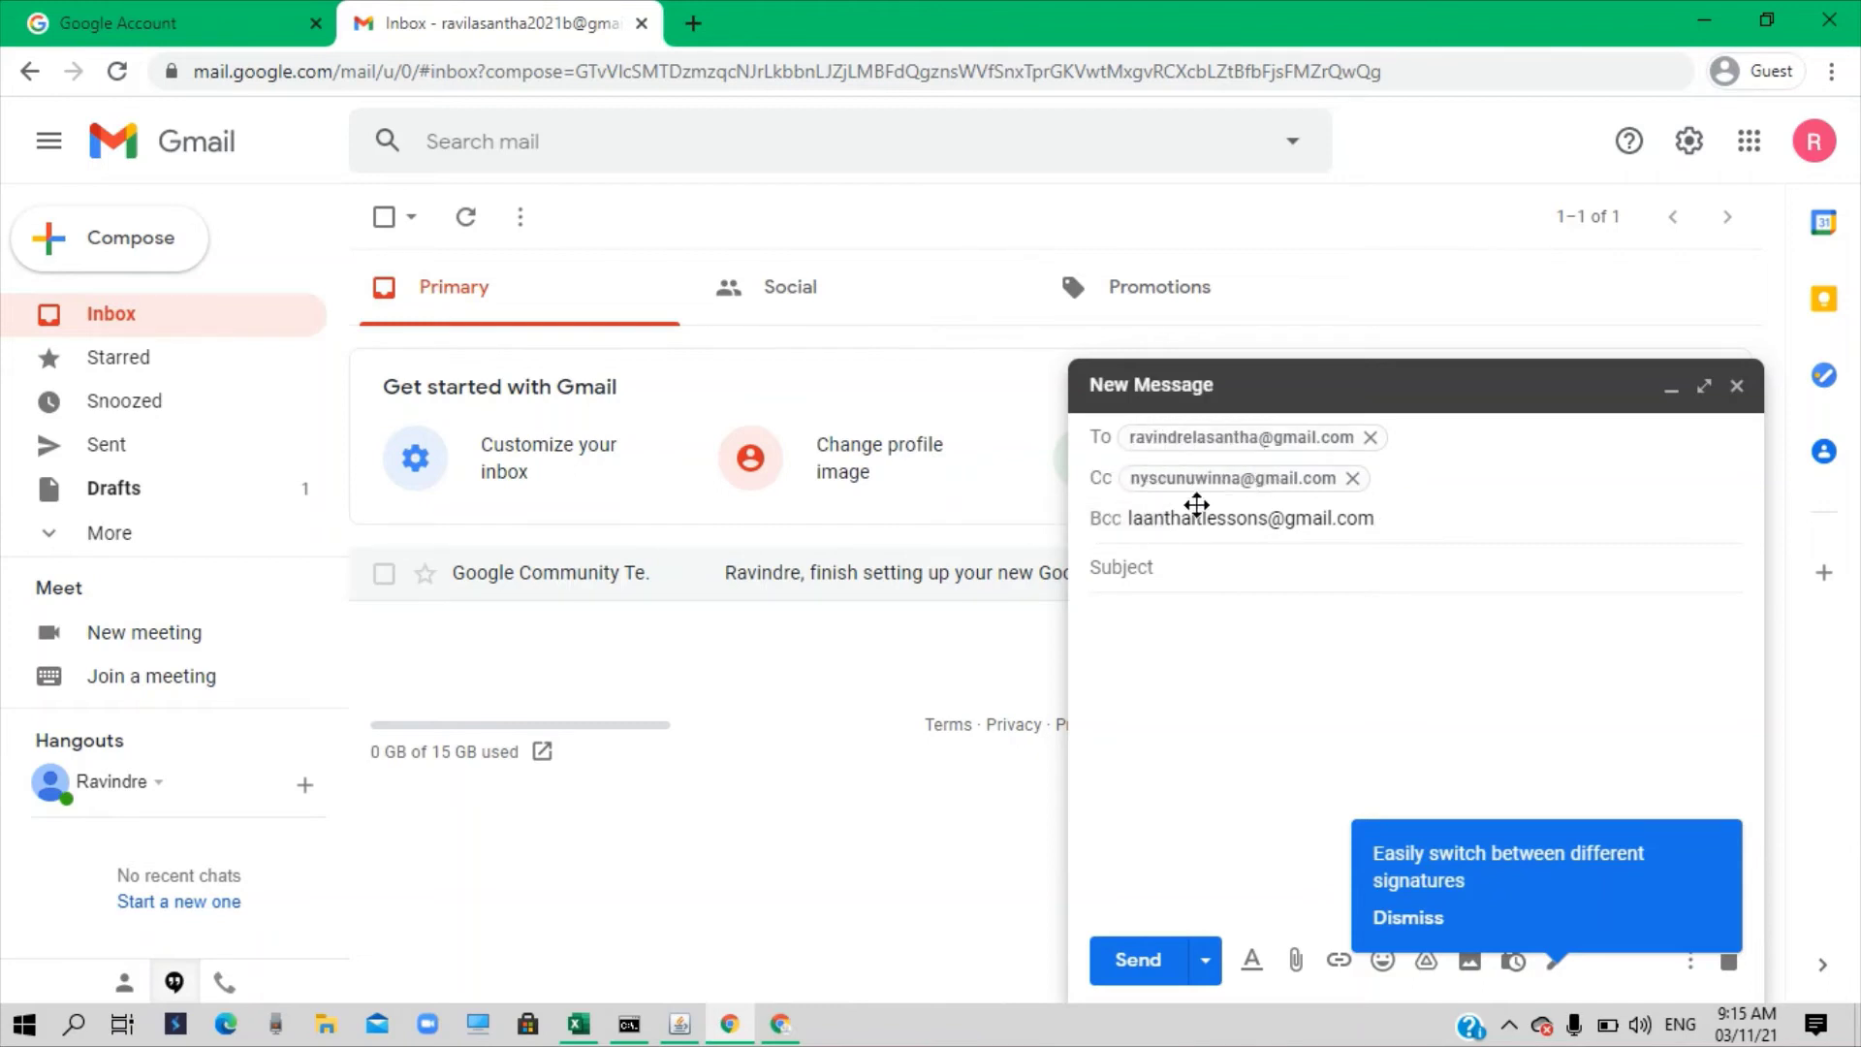
left_click(1184, 567)
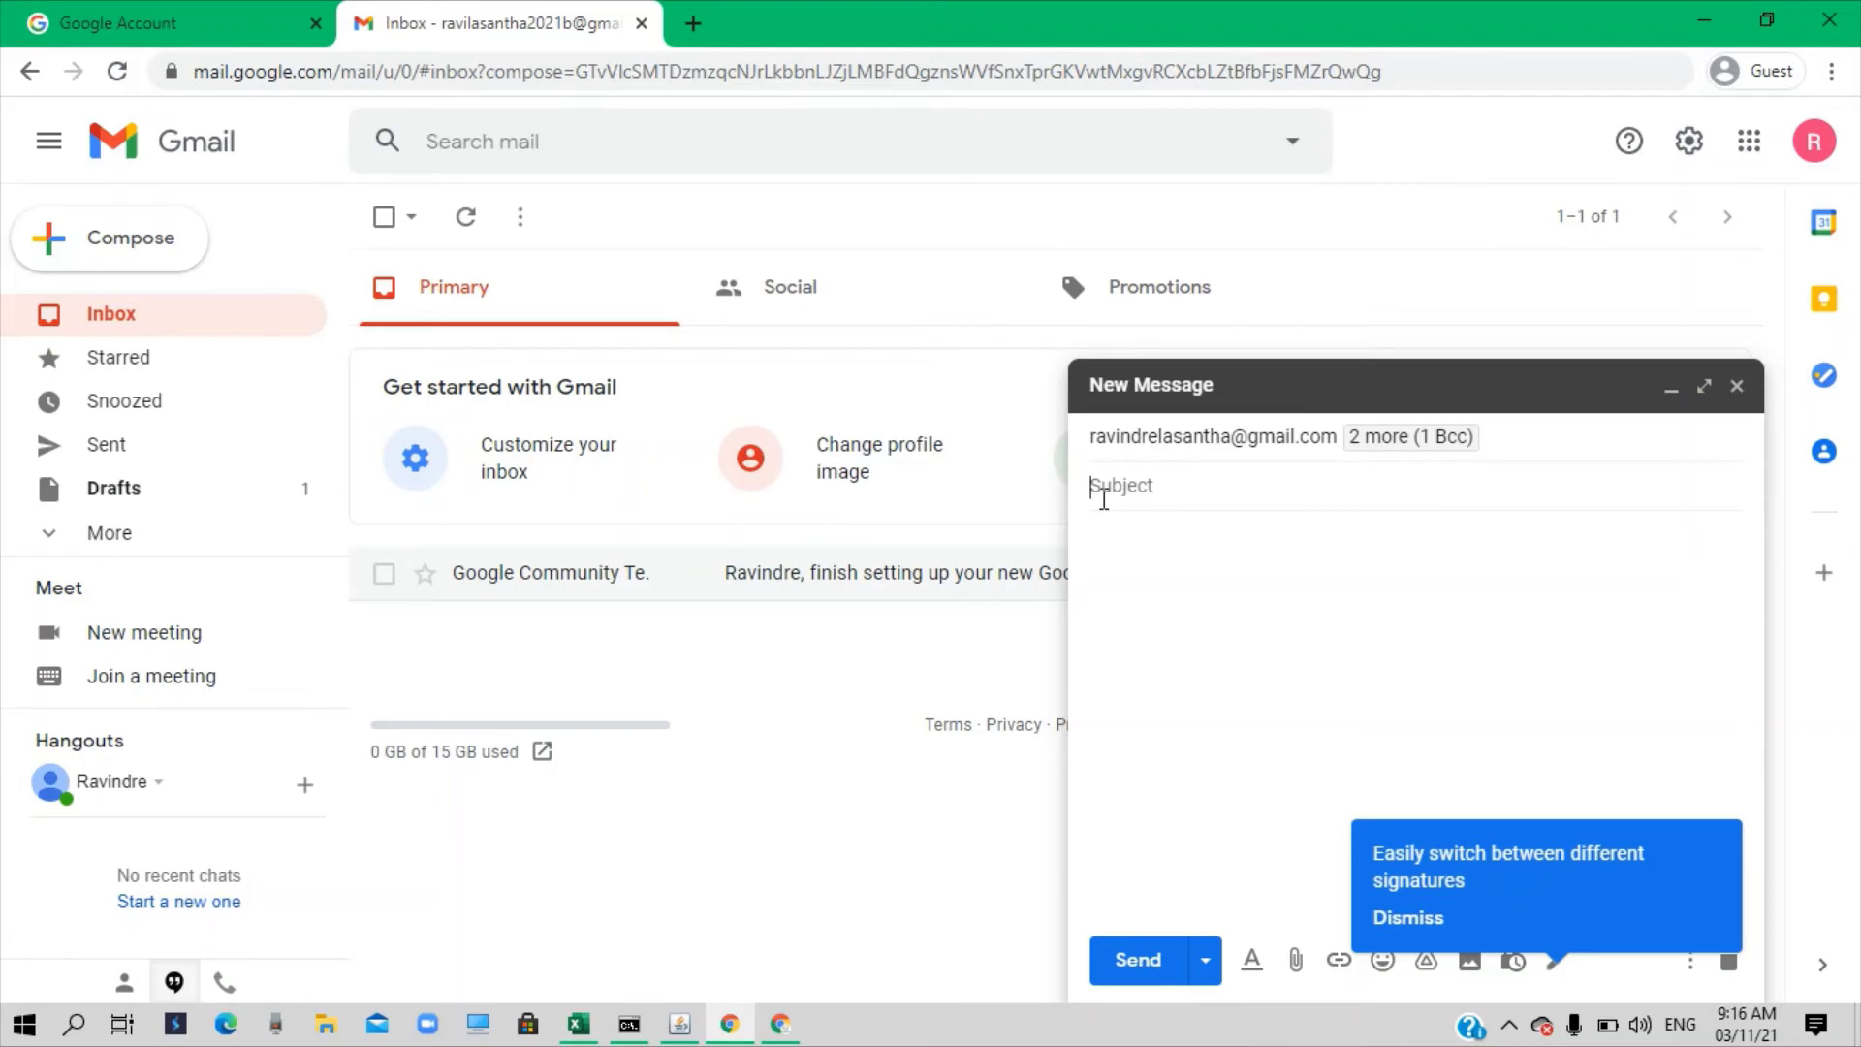
Give the message subject 'My first email' and body 'hi, this is my first email'
type("My first email")
left_click(1132, 536)
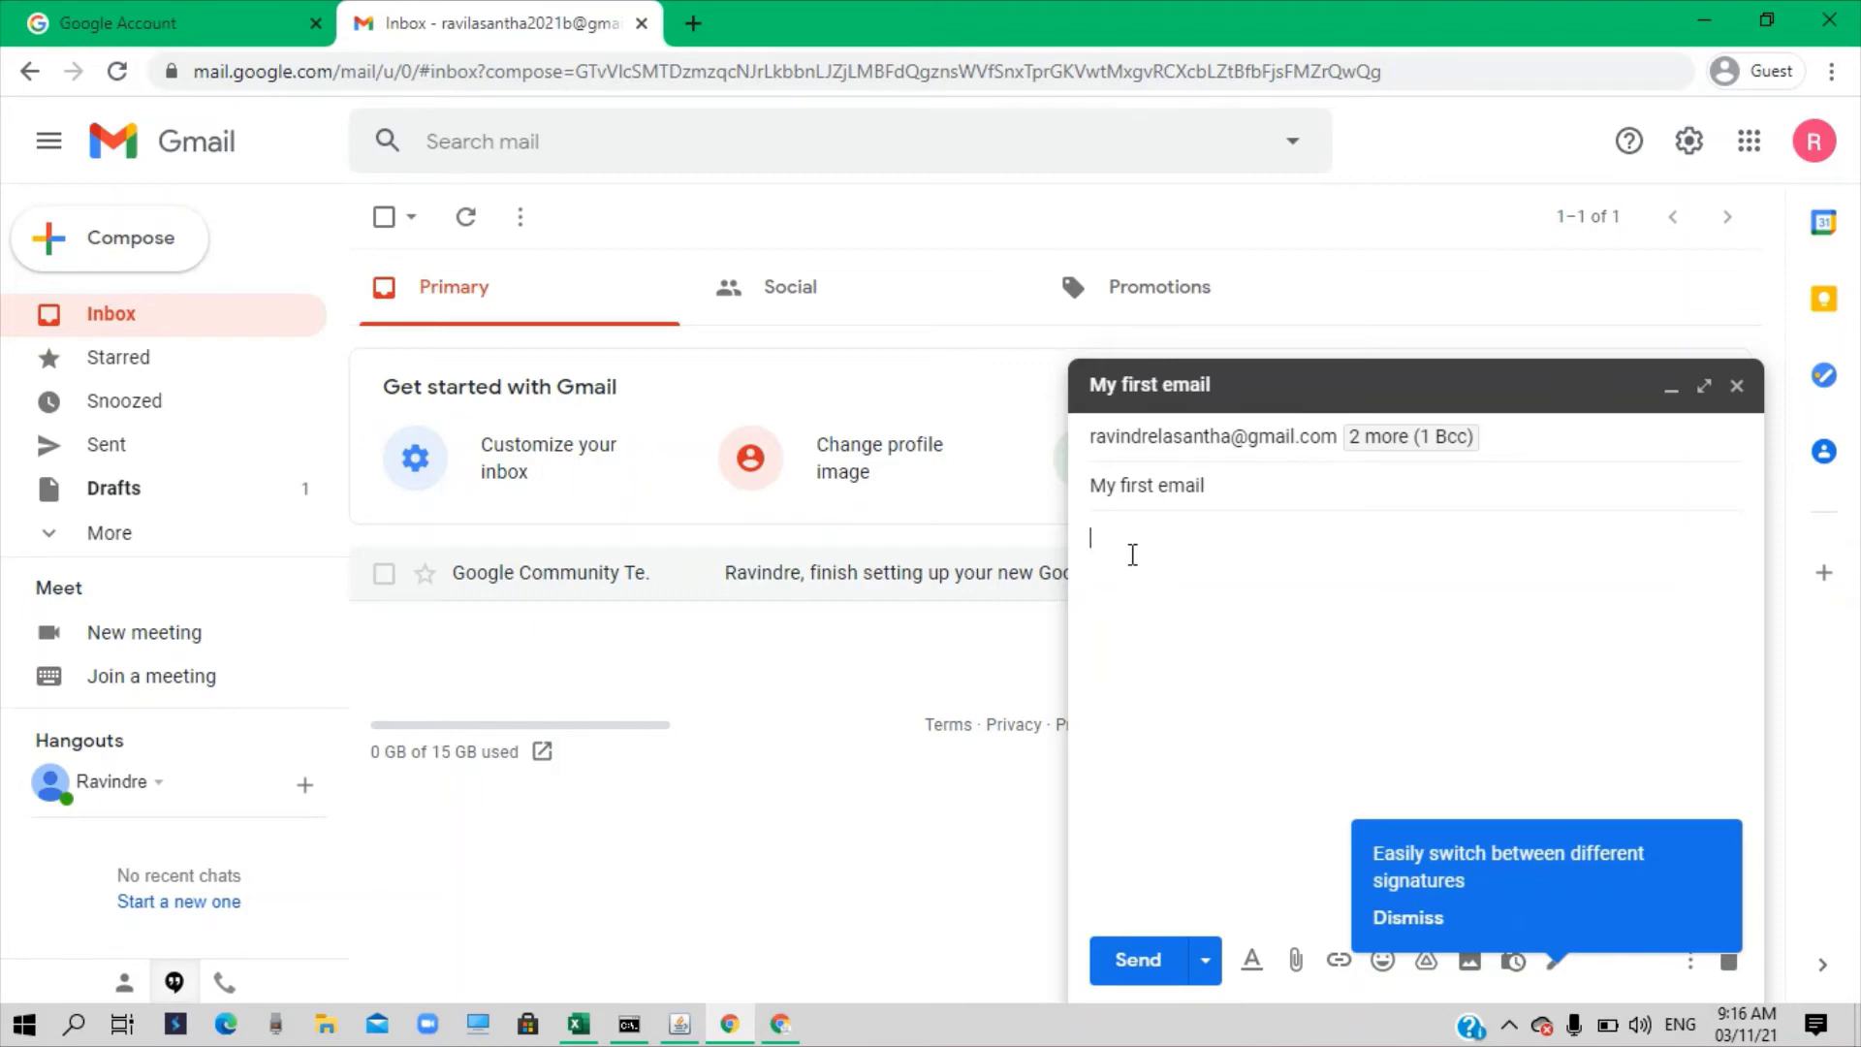
type("hi, this is my first email")
left_click(1421, 921)
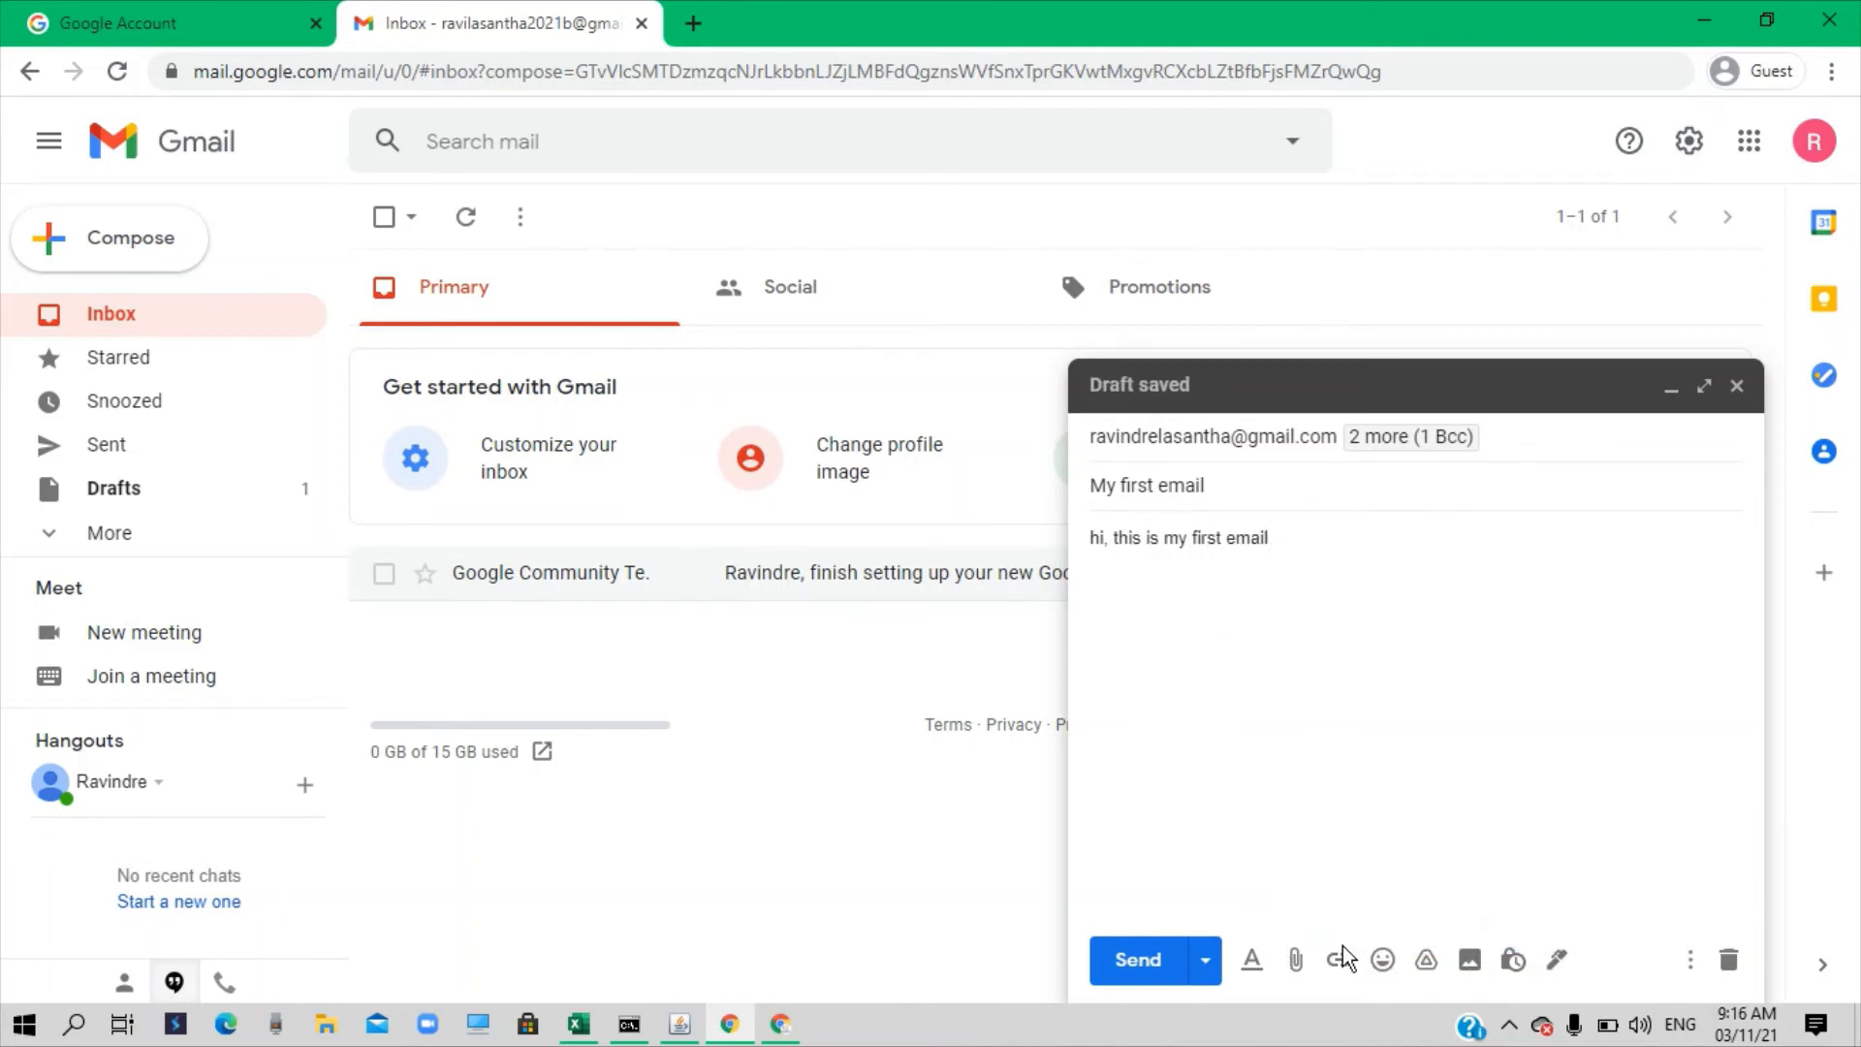
left_click(1296, 962)
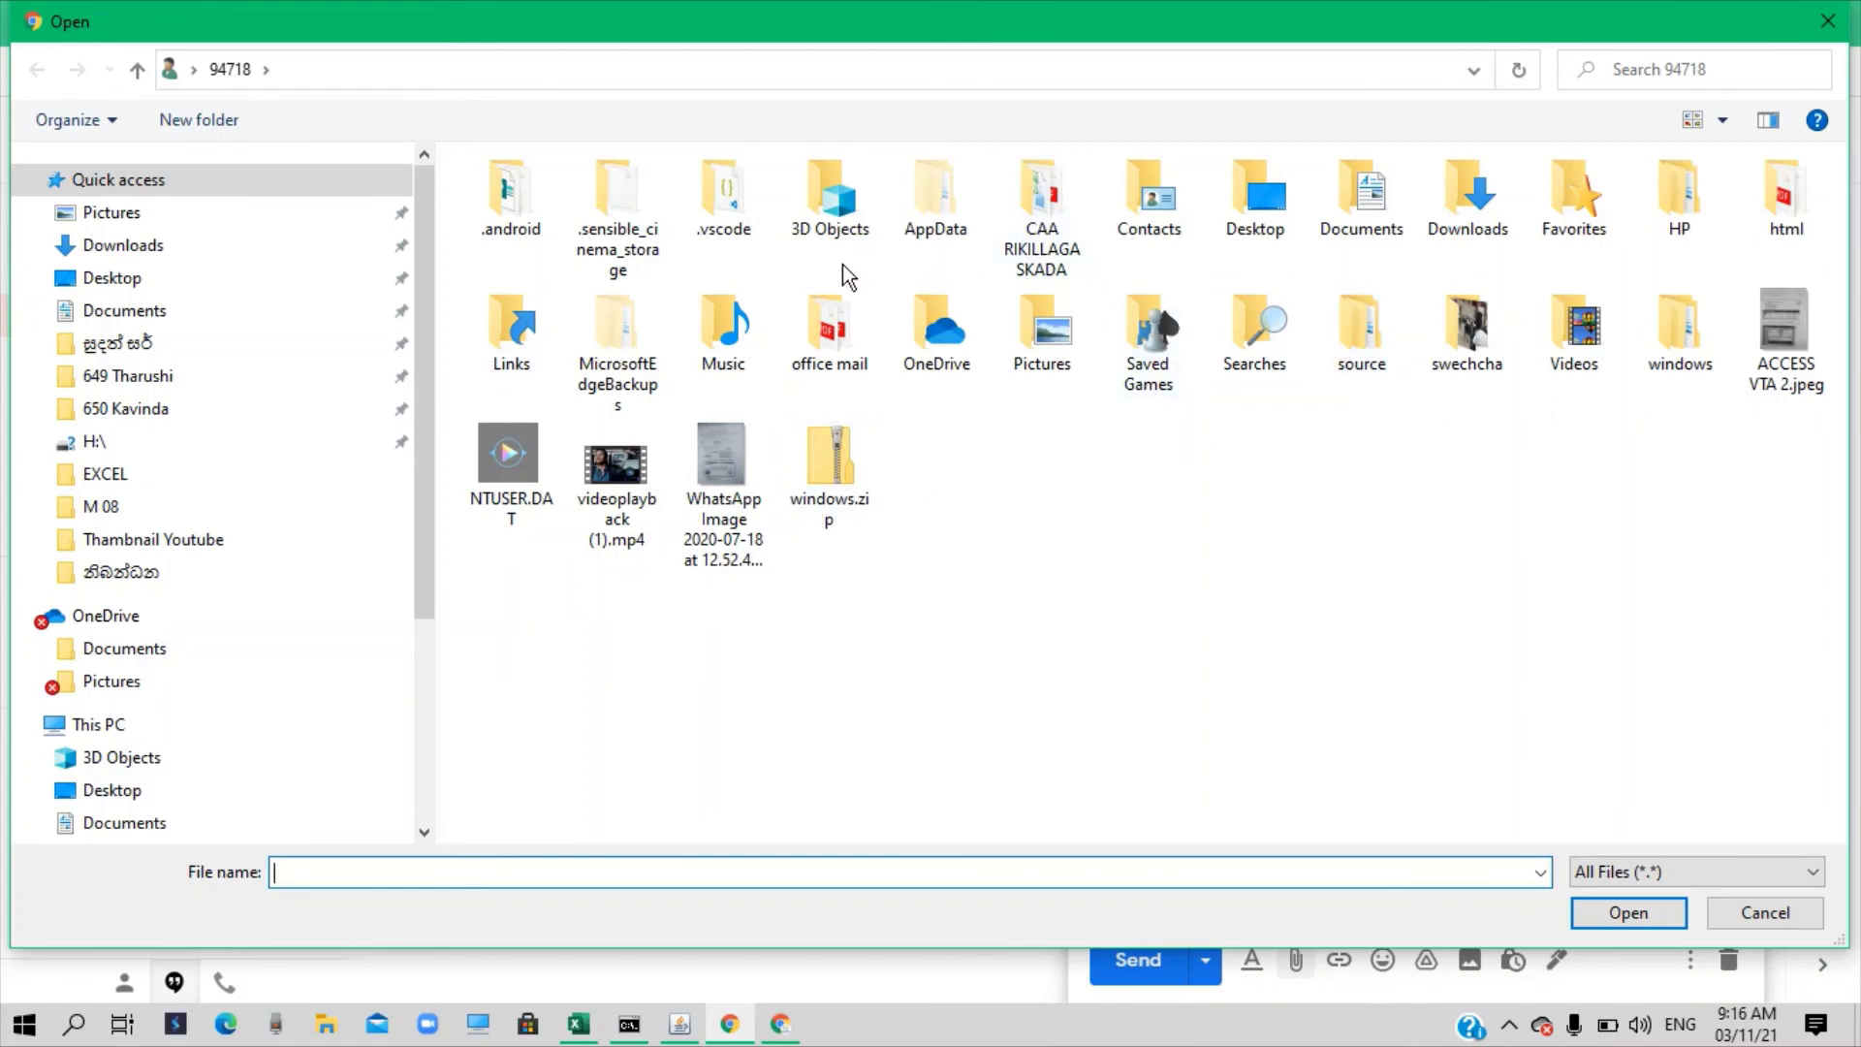
Attach facebook page caover photo.jpg from Desktop Icons > Youtube Promo > Lasantha IT youtube
left_click(114, 279)
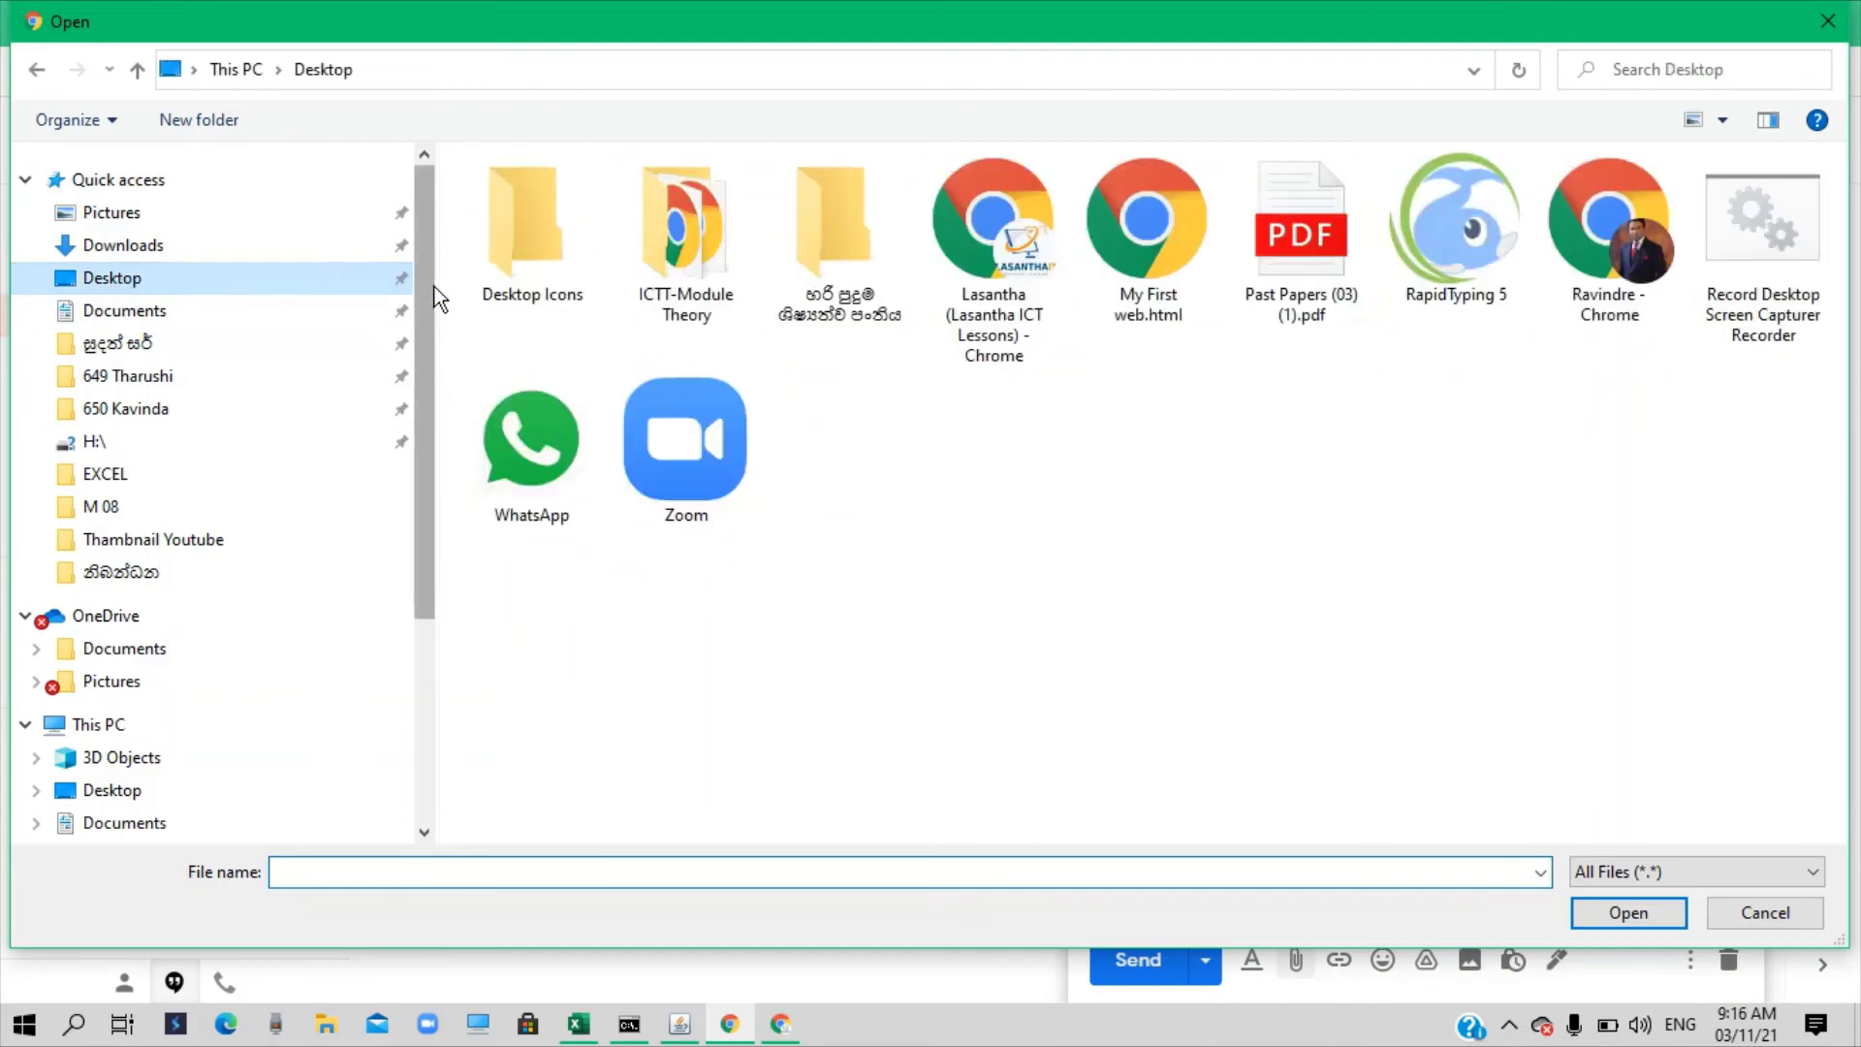
double_click(532, 235)
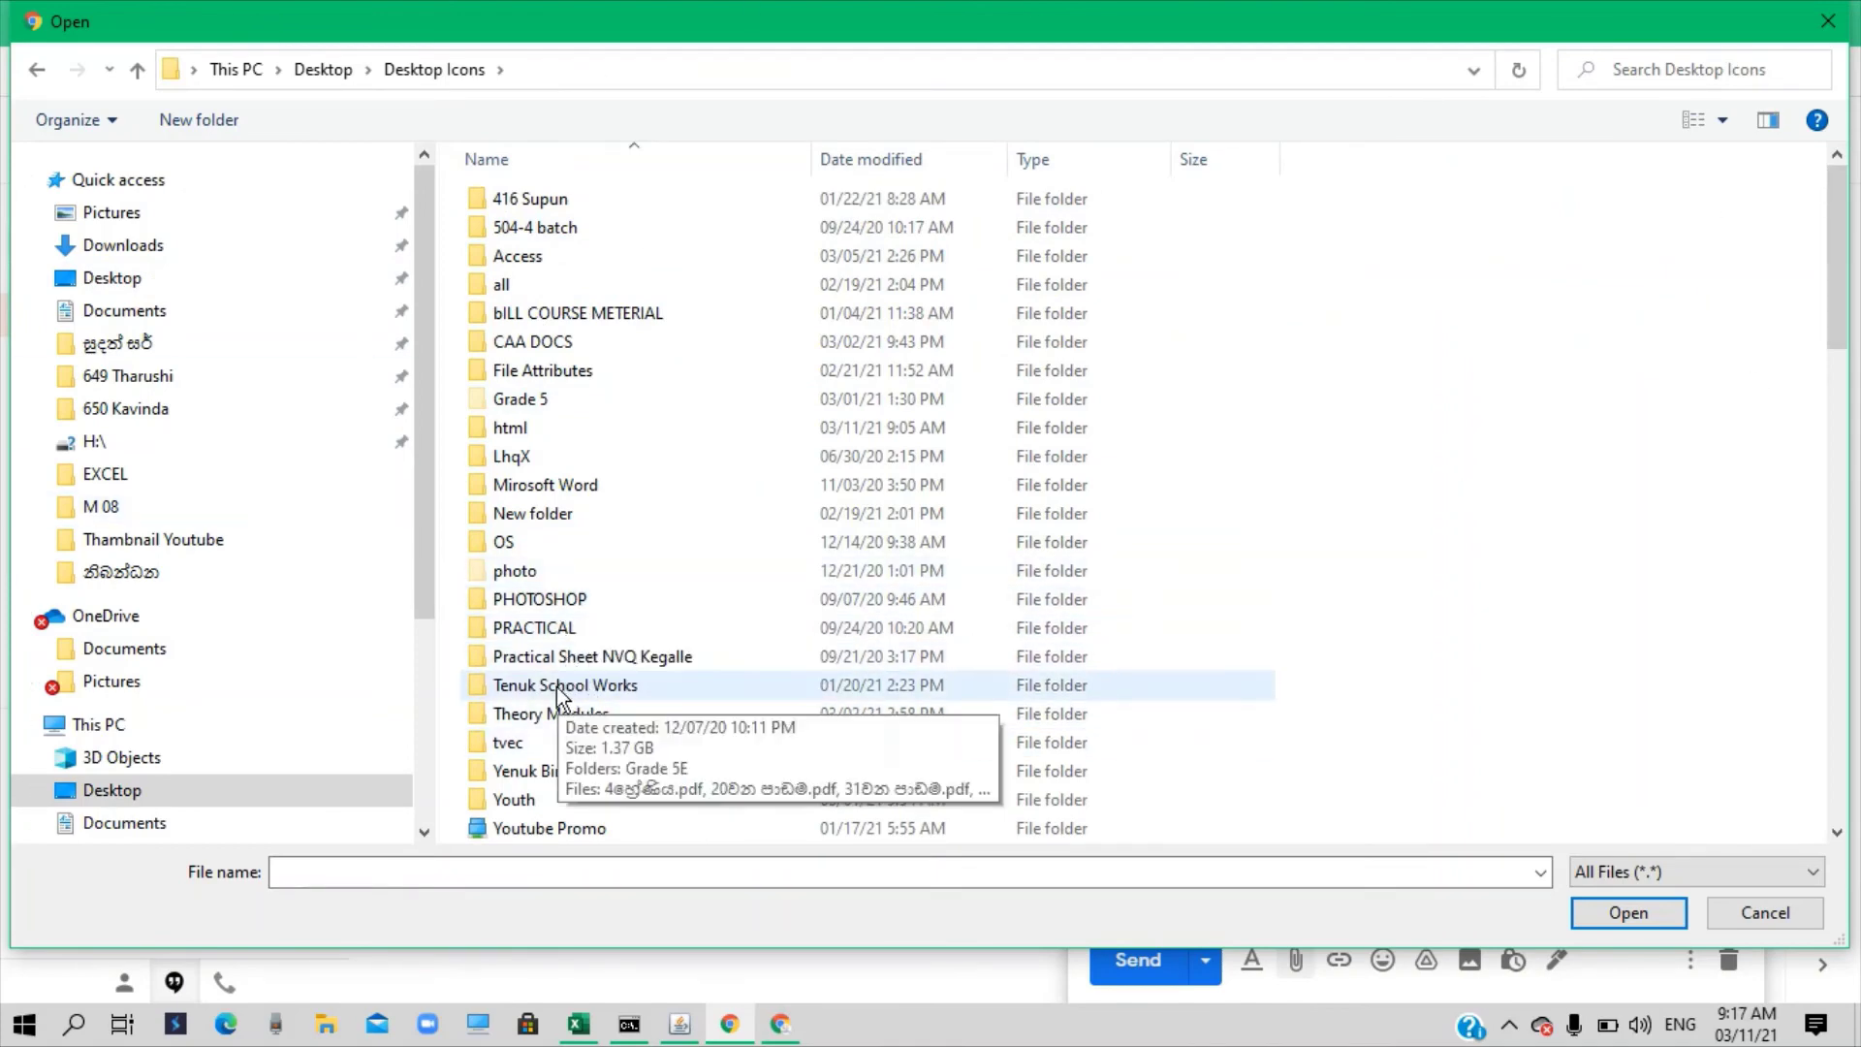
scroll(603, 696, "down", 1)
double_click(570, 742)
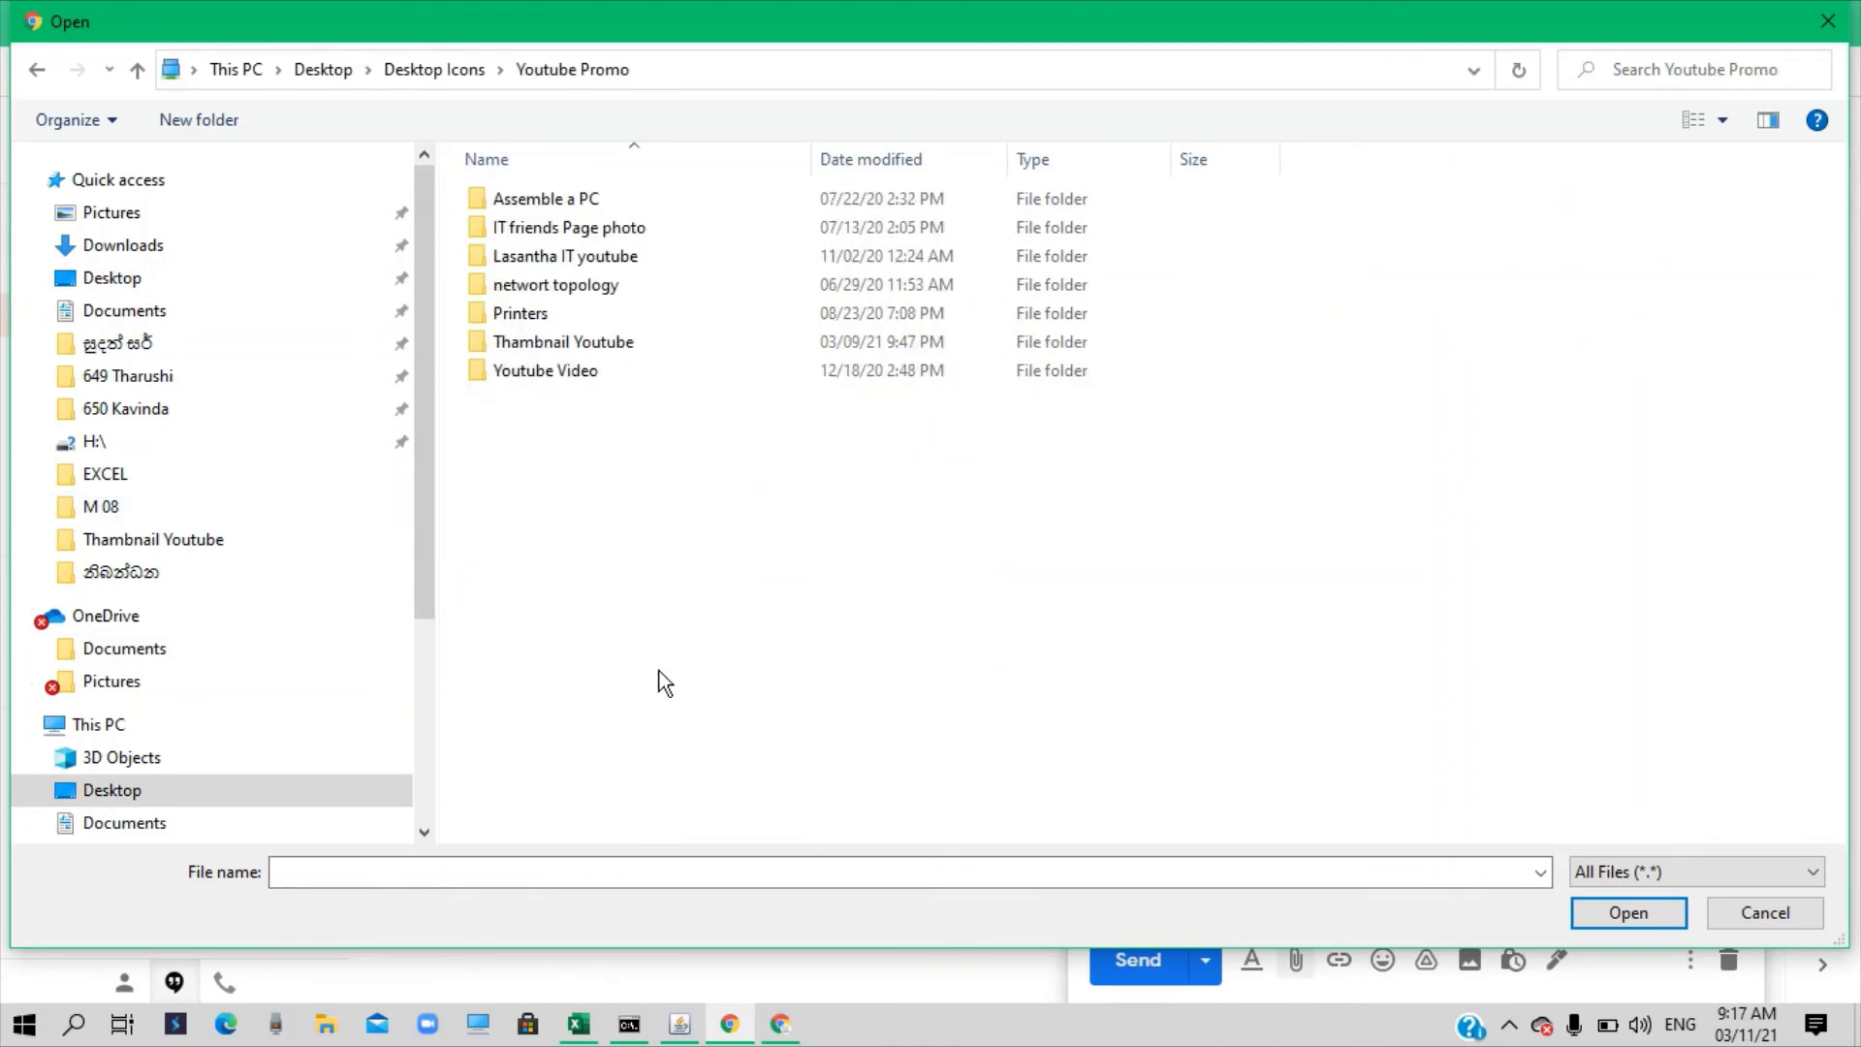
double_click(586, 258)
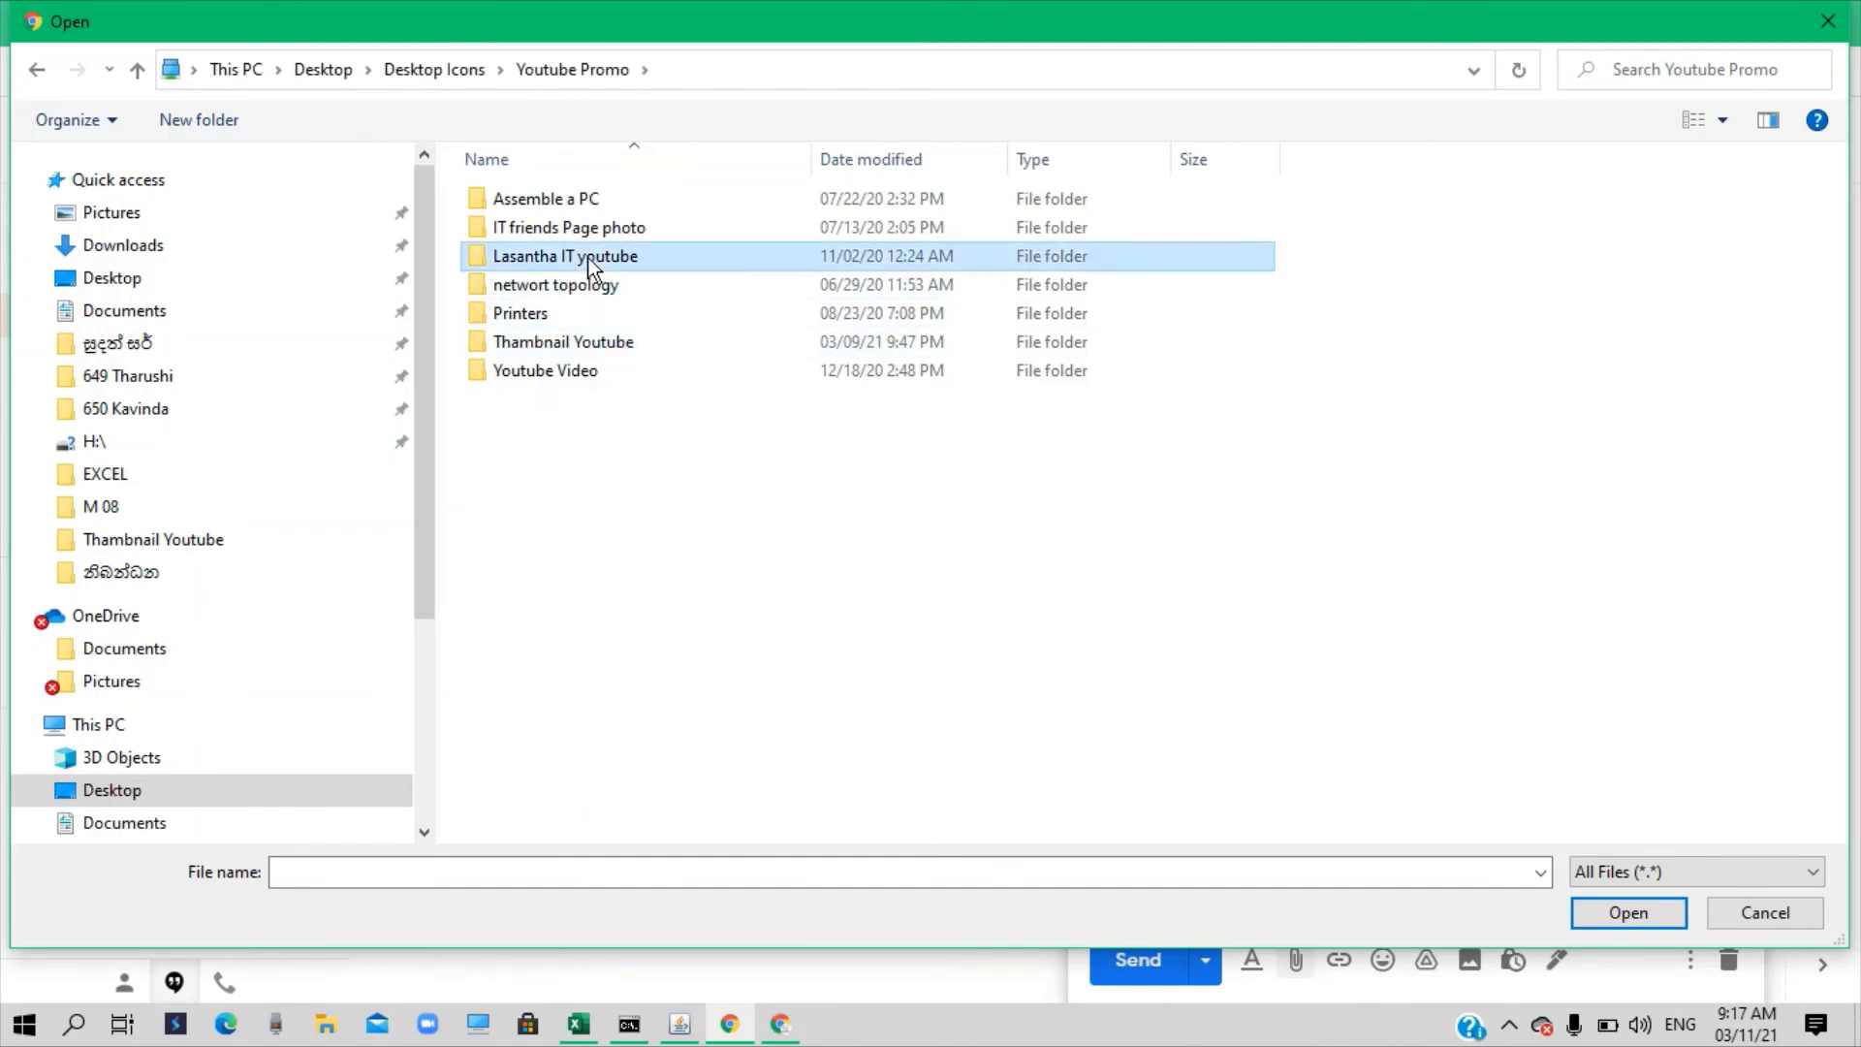
left_click(858, 267)
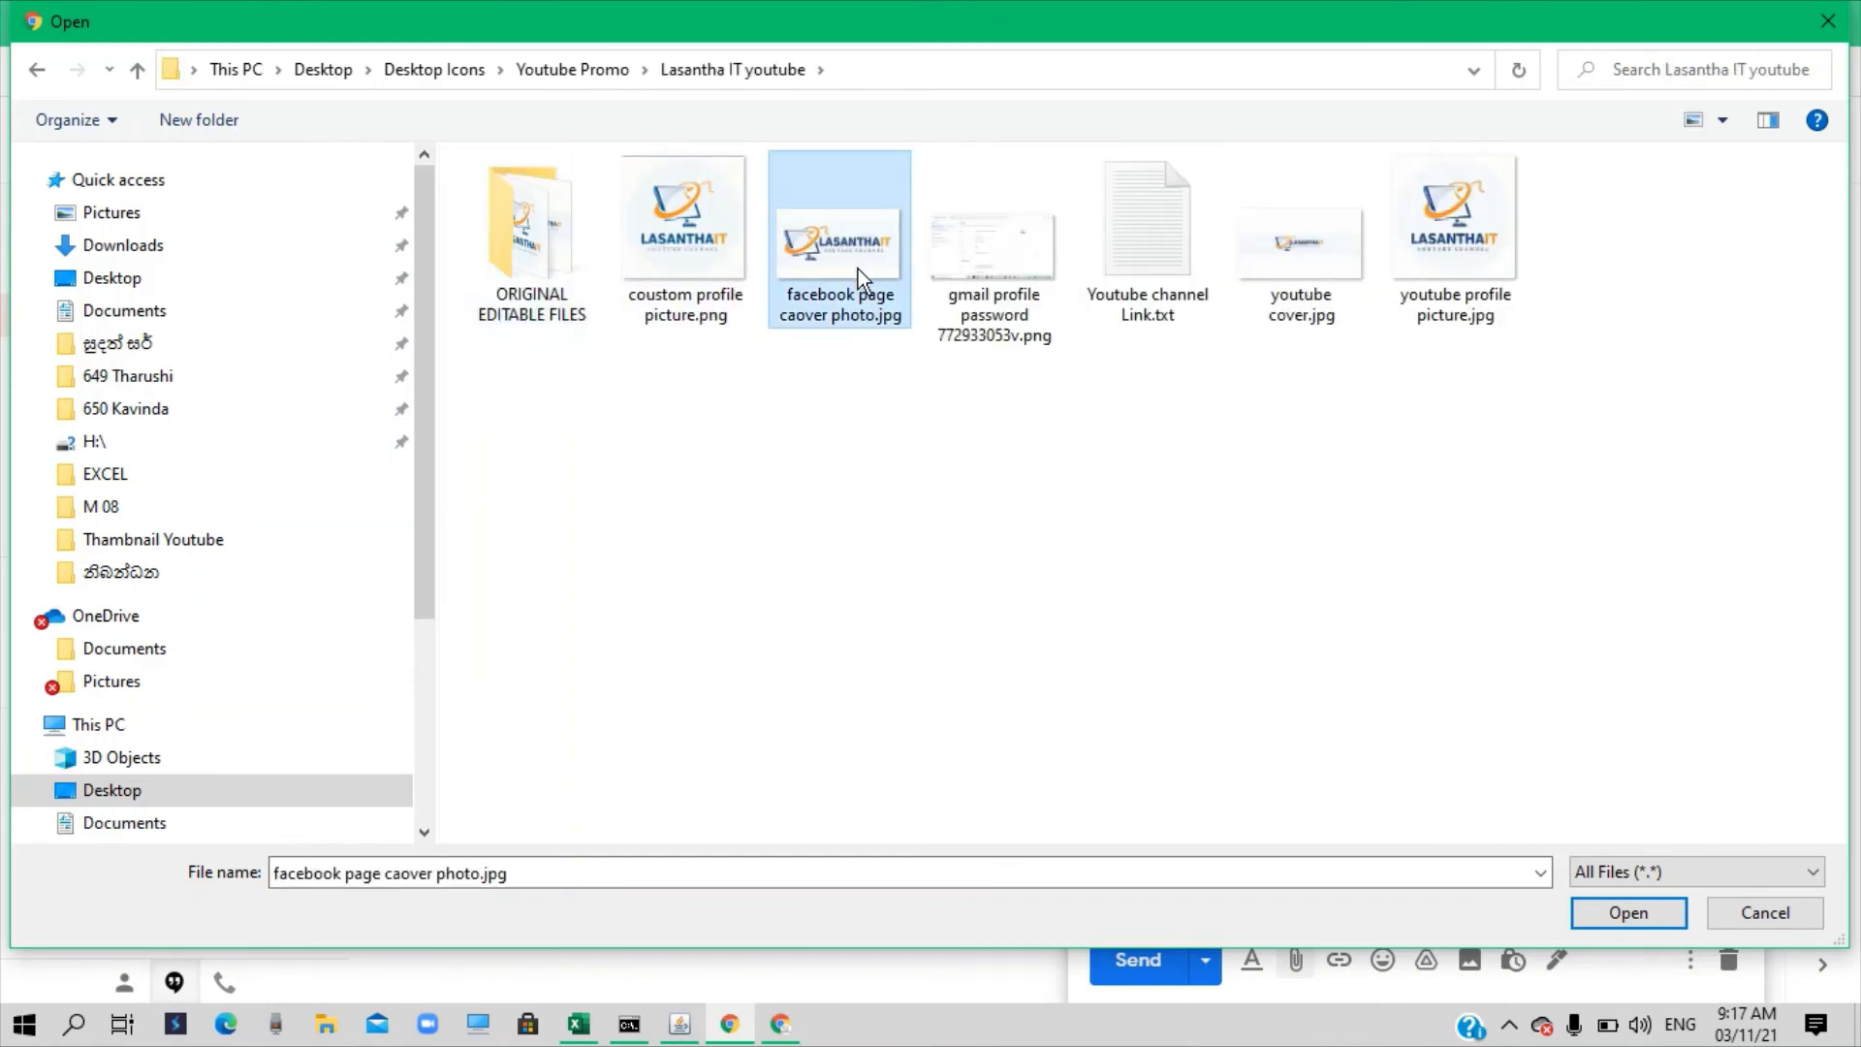
left_click(1629, 912)
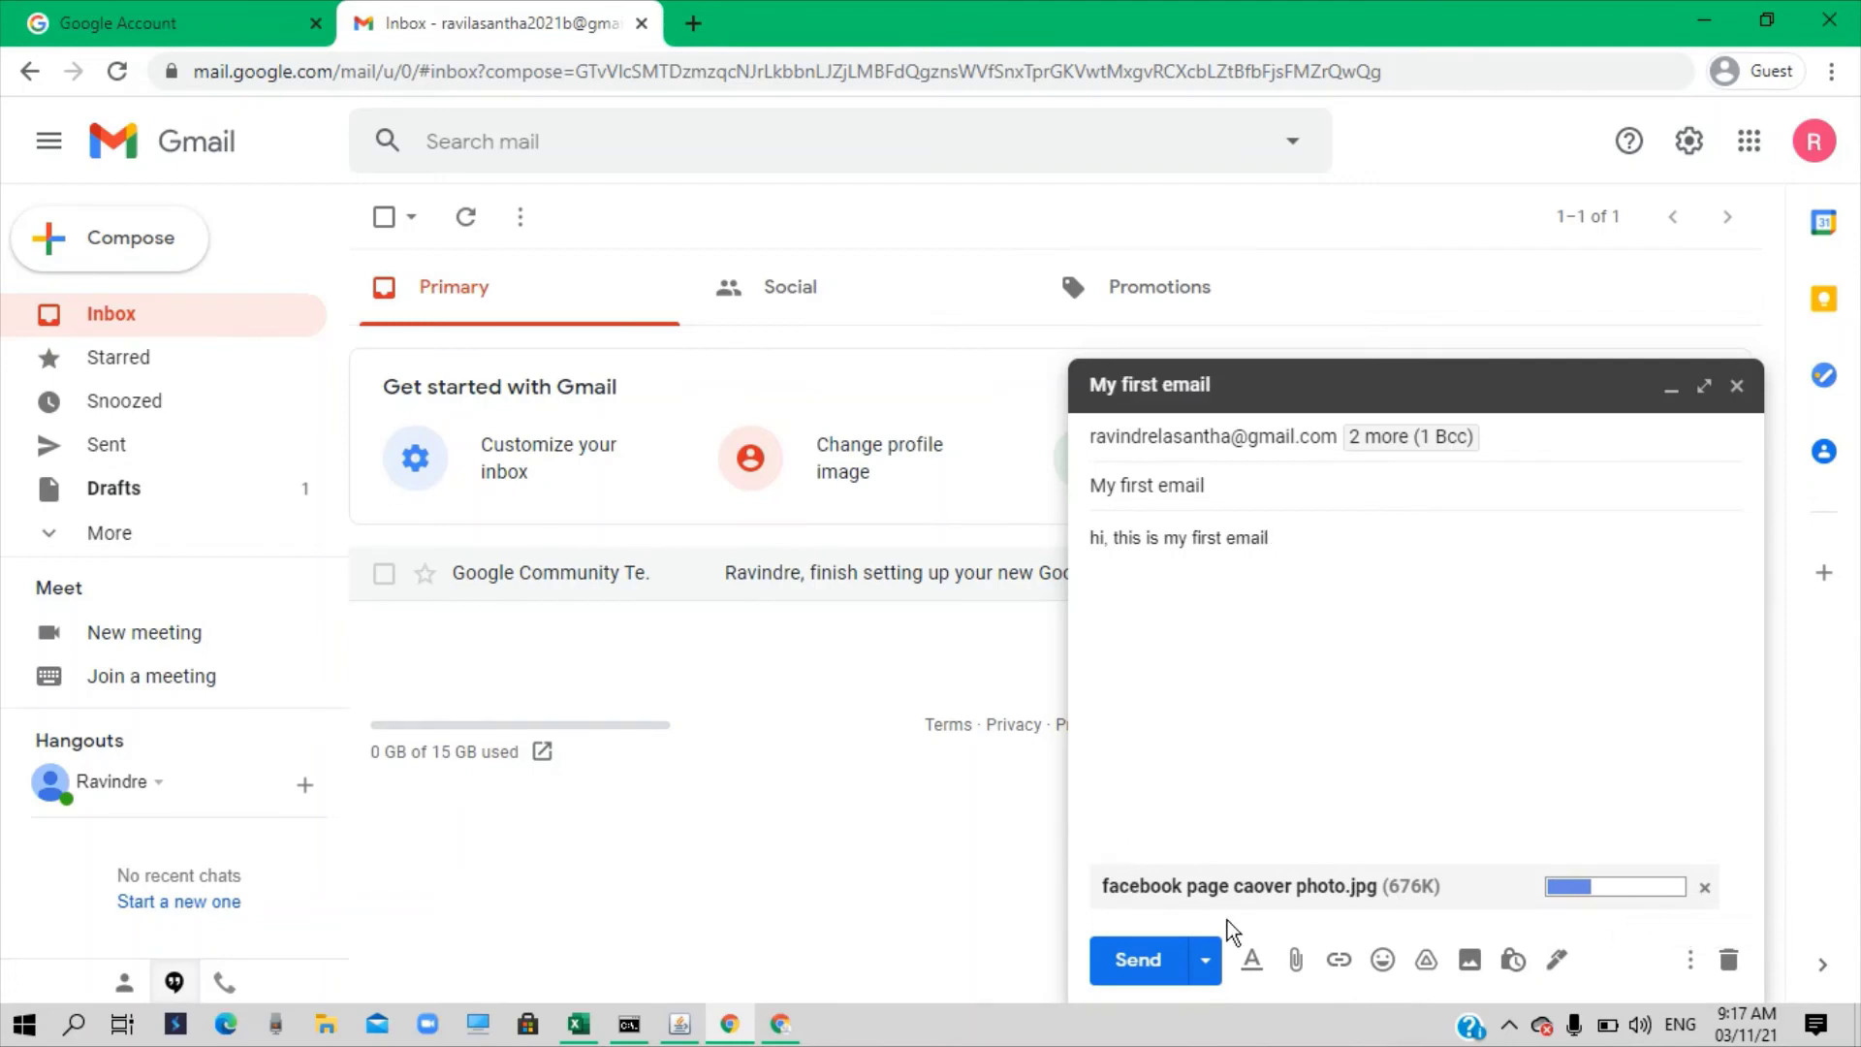
left_click(1296, 962)
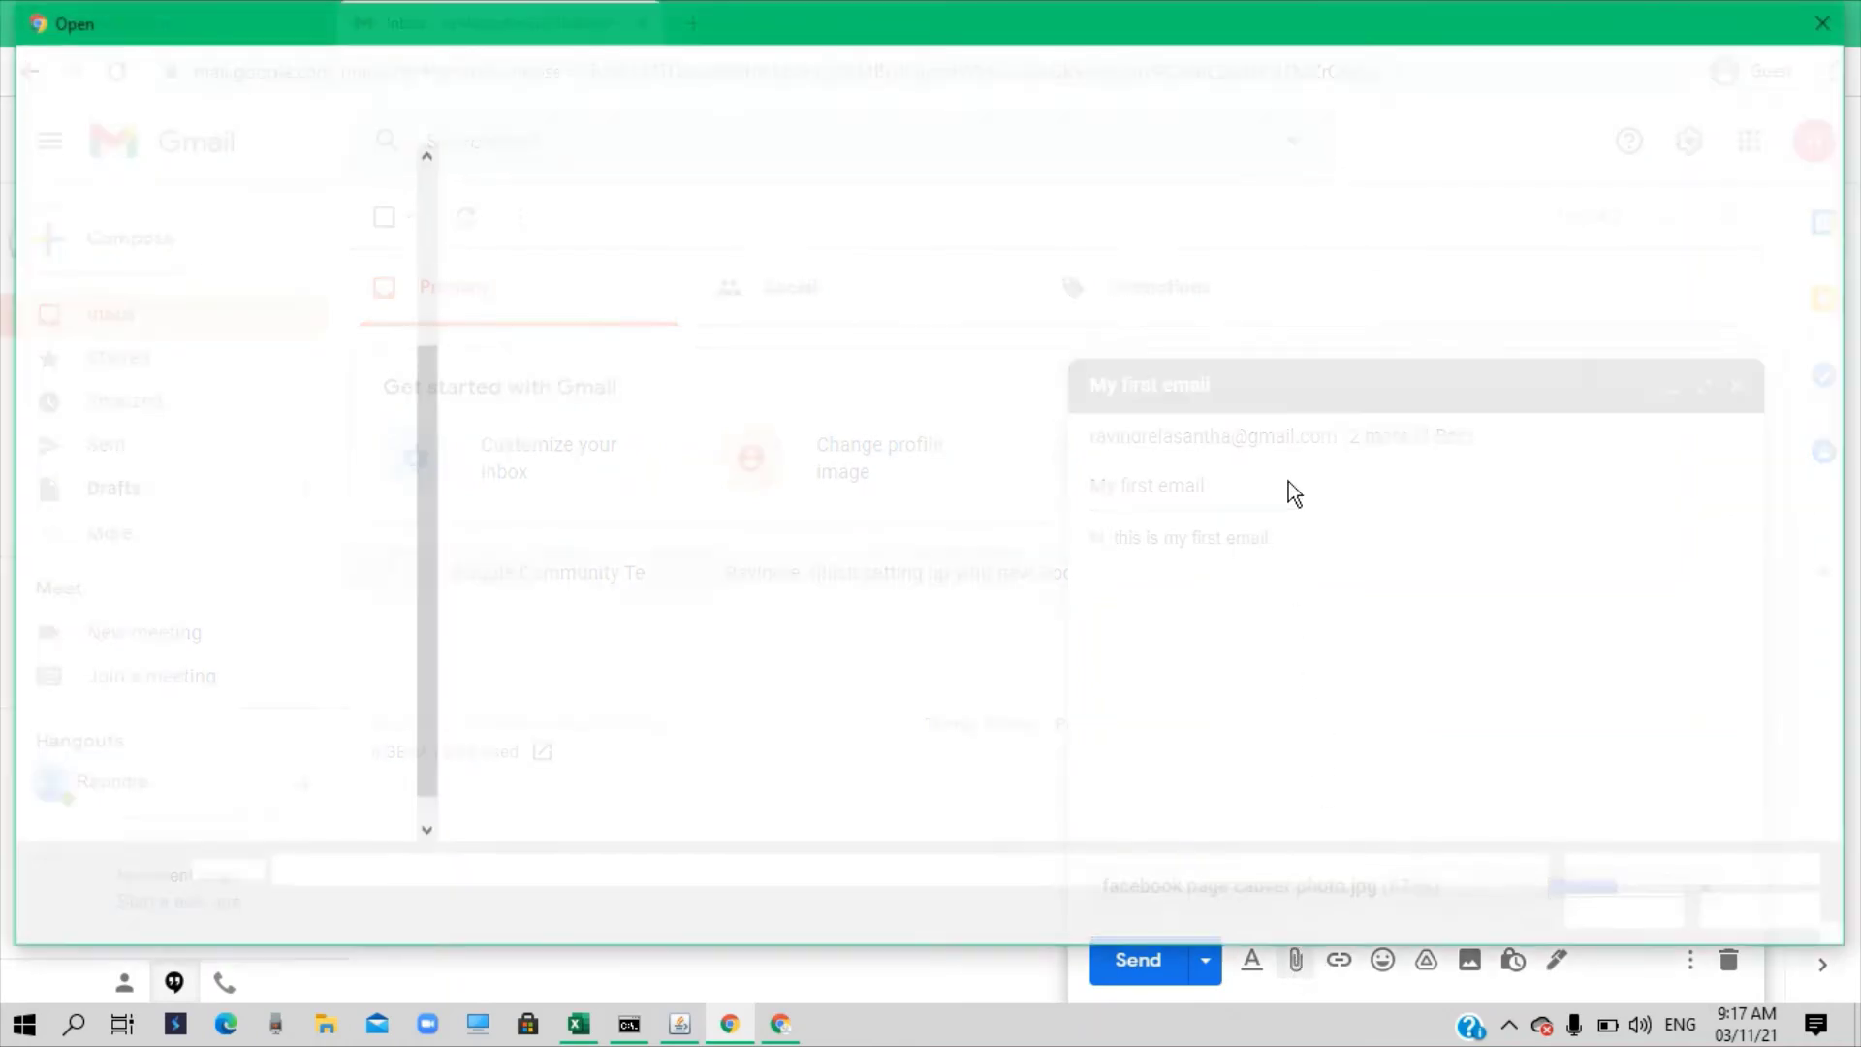
Attach Main Menu.docx from the OneDrive Documents folder as the second attachment
left_click(130, 367)
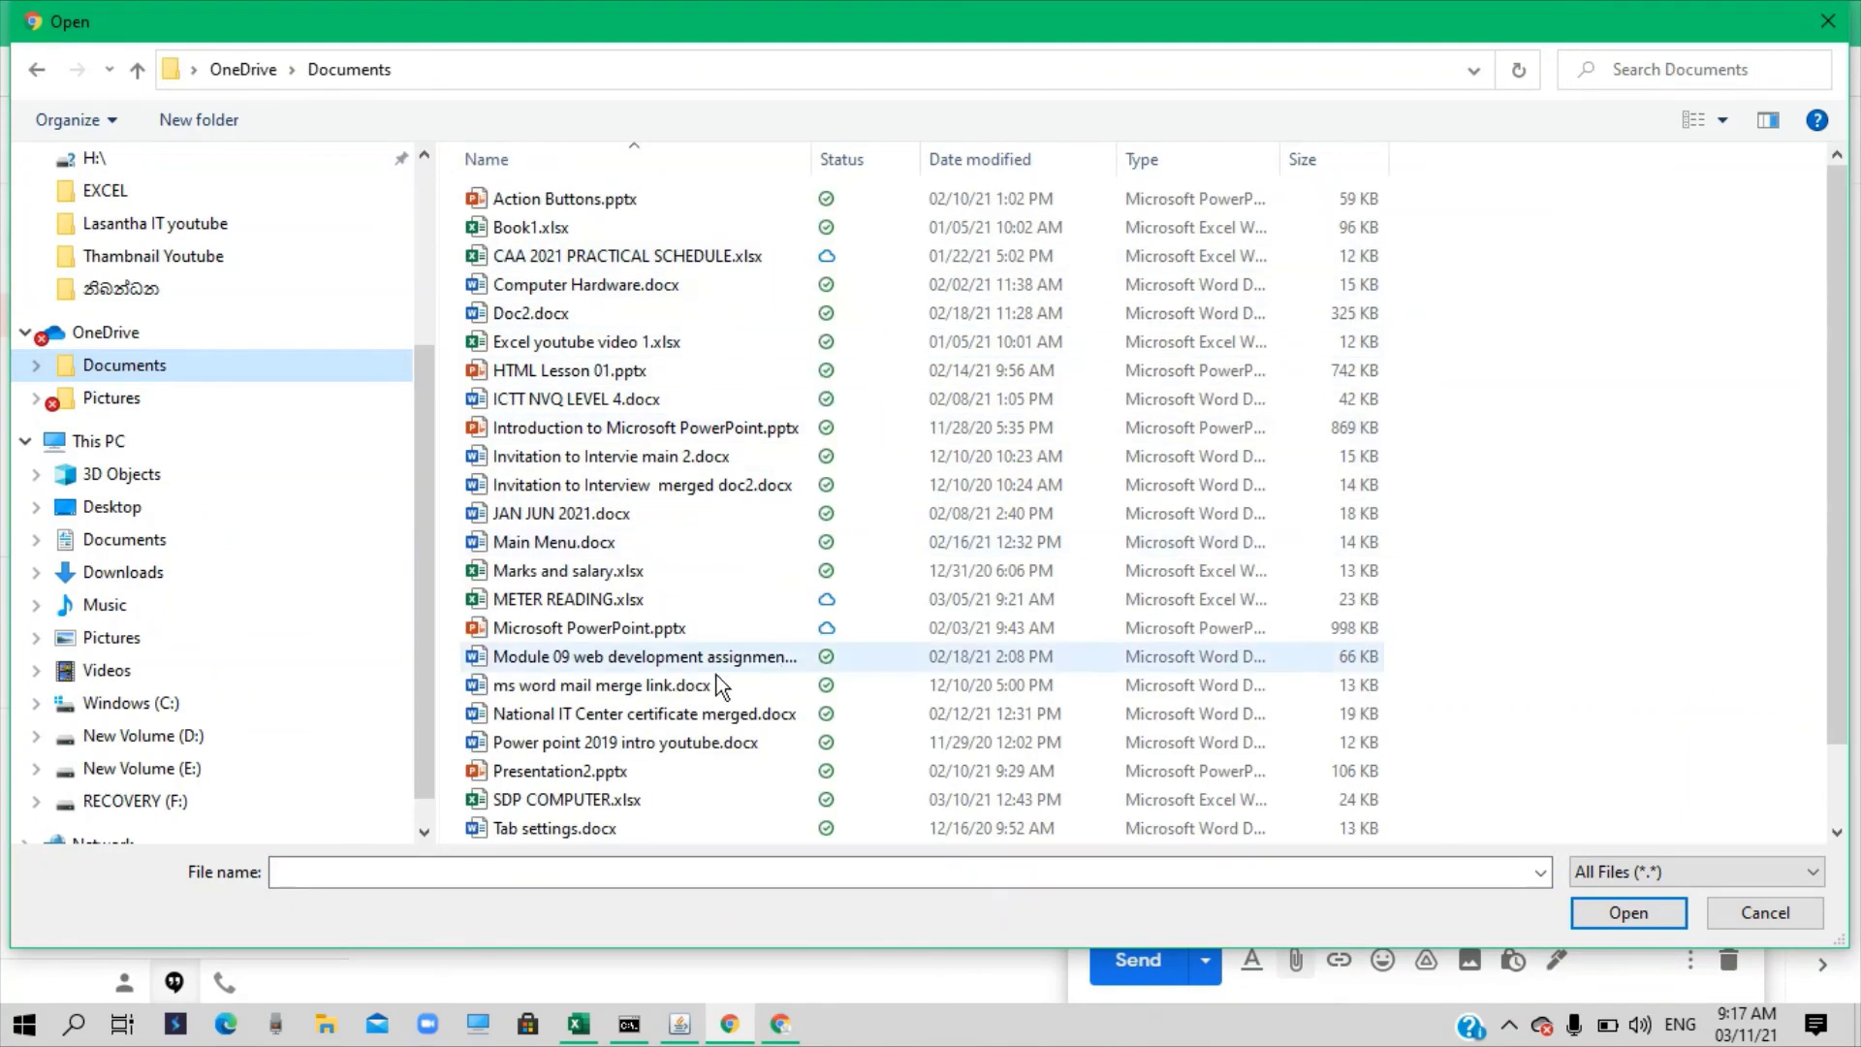
left_click(545, 547)
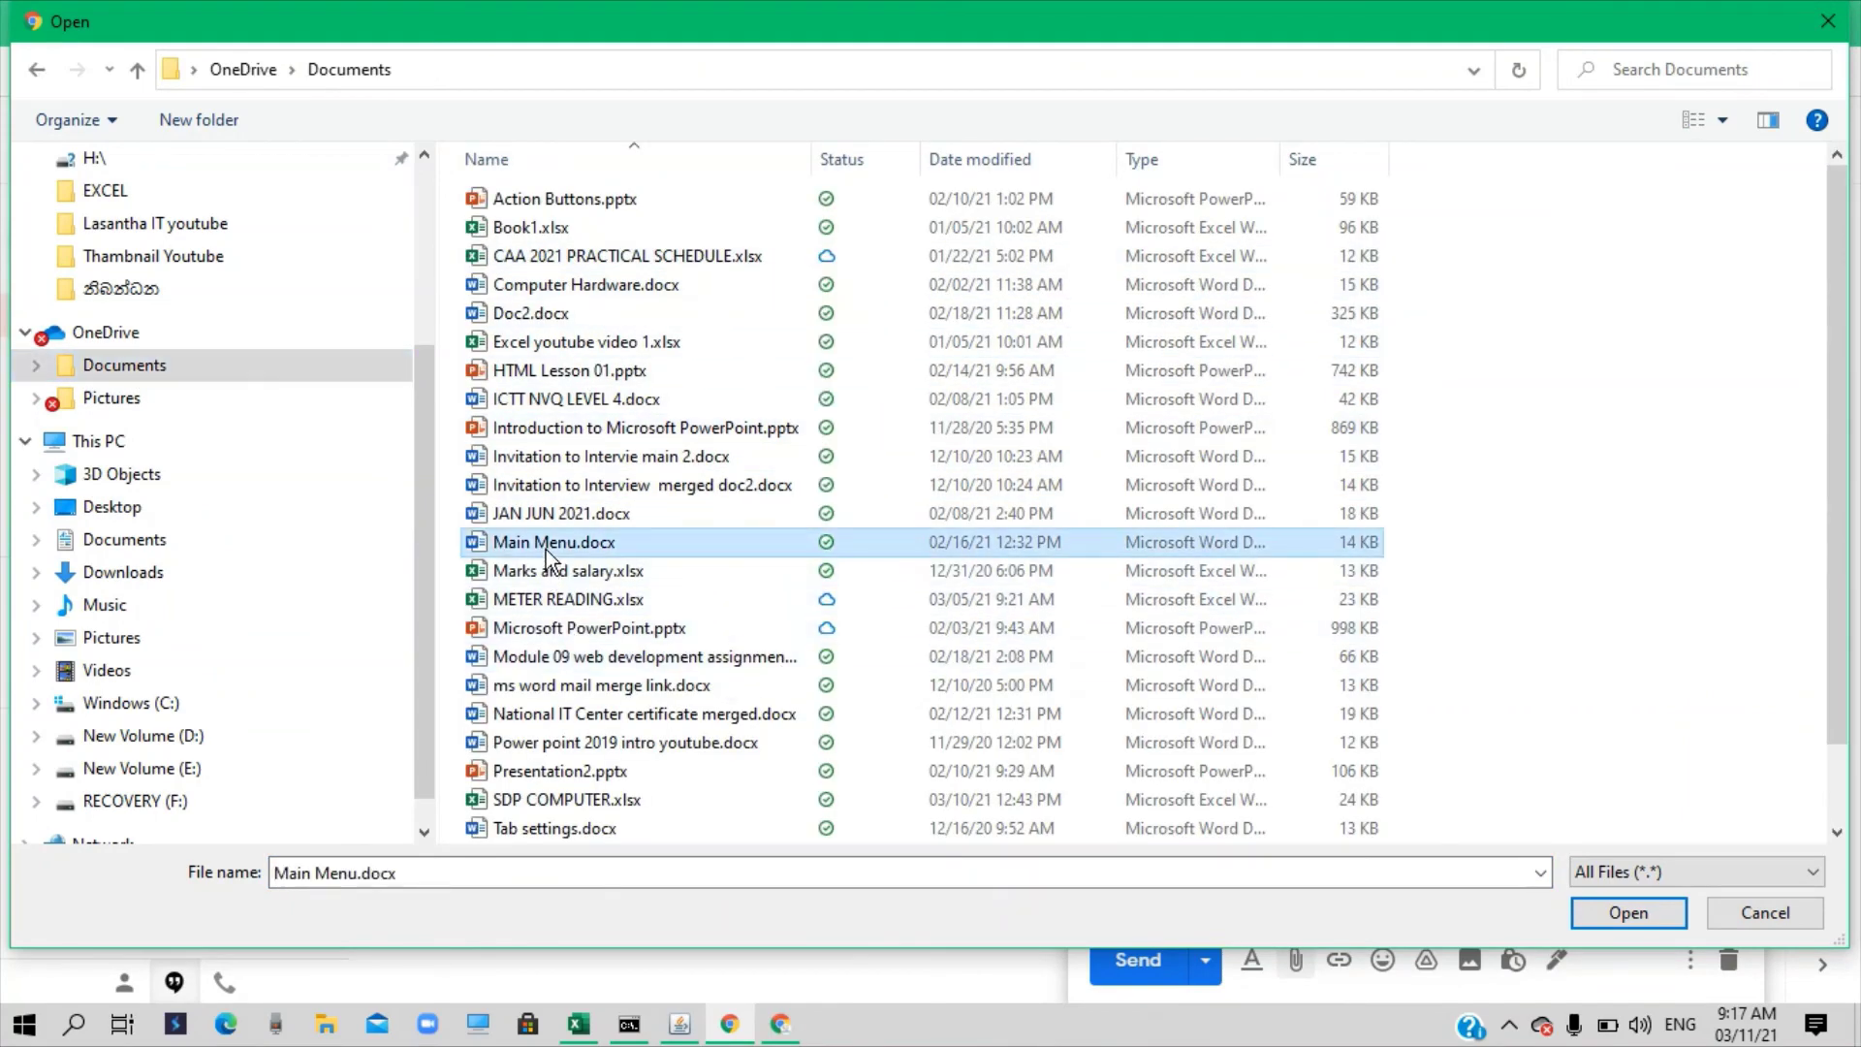
left_click(1631, 911)
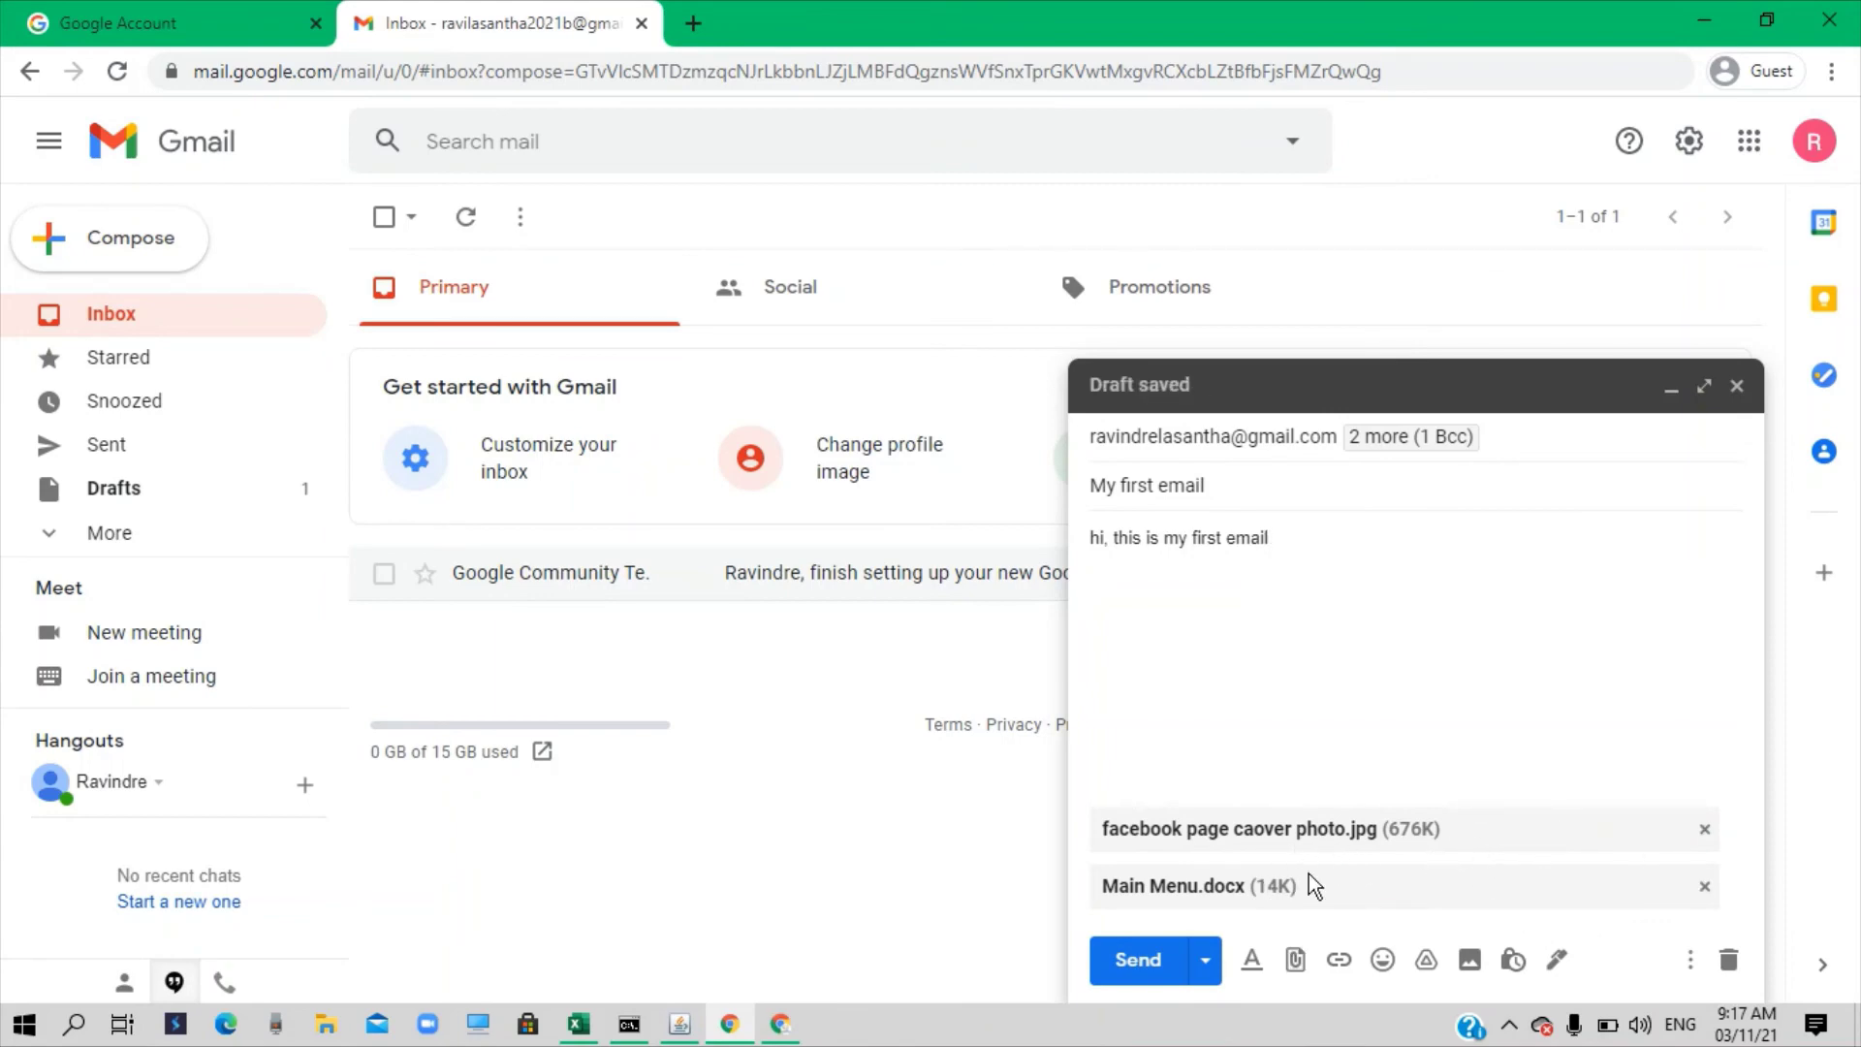
Send the 'My first email' message with its JPG and DOCX attachments
left_click(1139, 961)
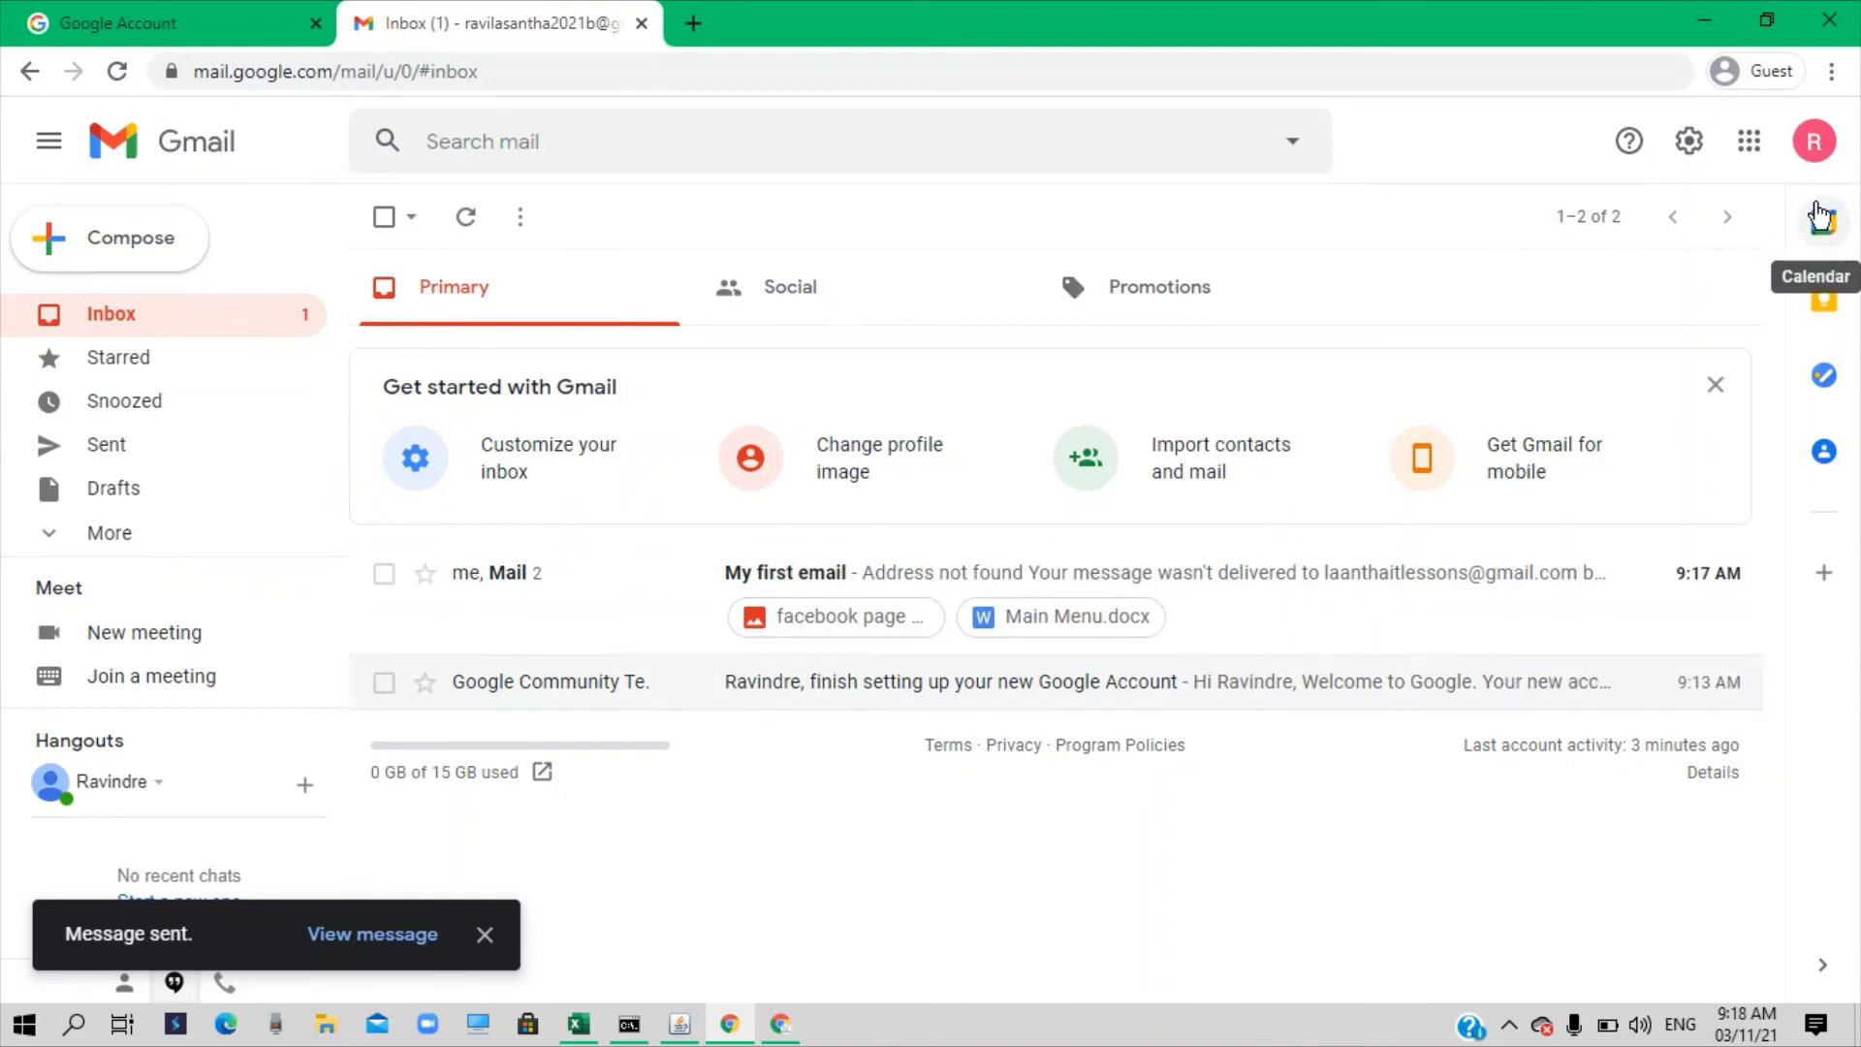
Sign out of the new account, sign back in with its password, and stop the recording
left_click(1814, 143)
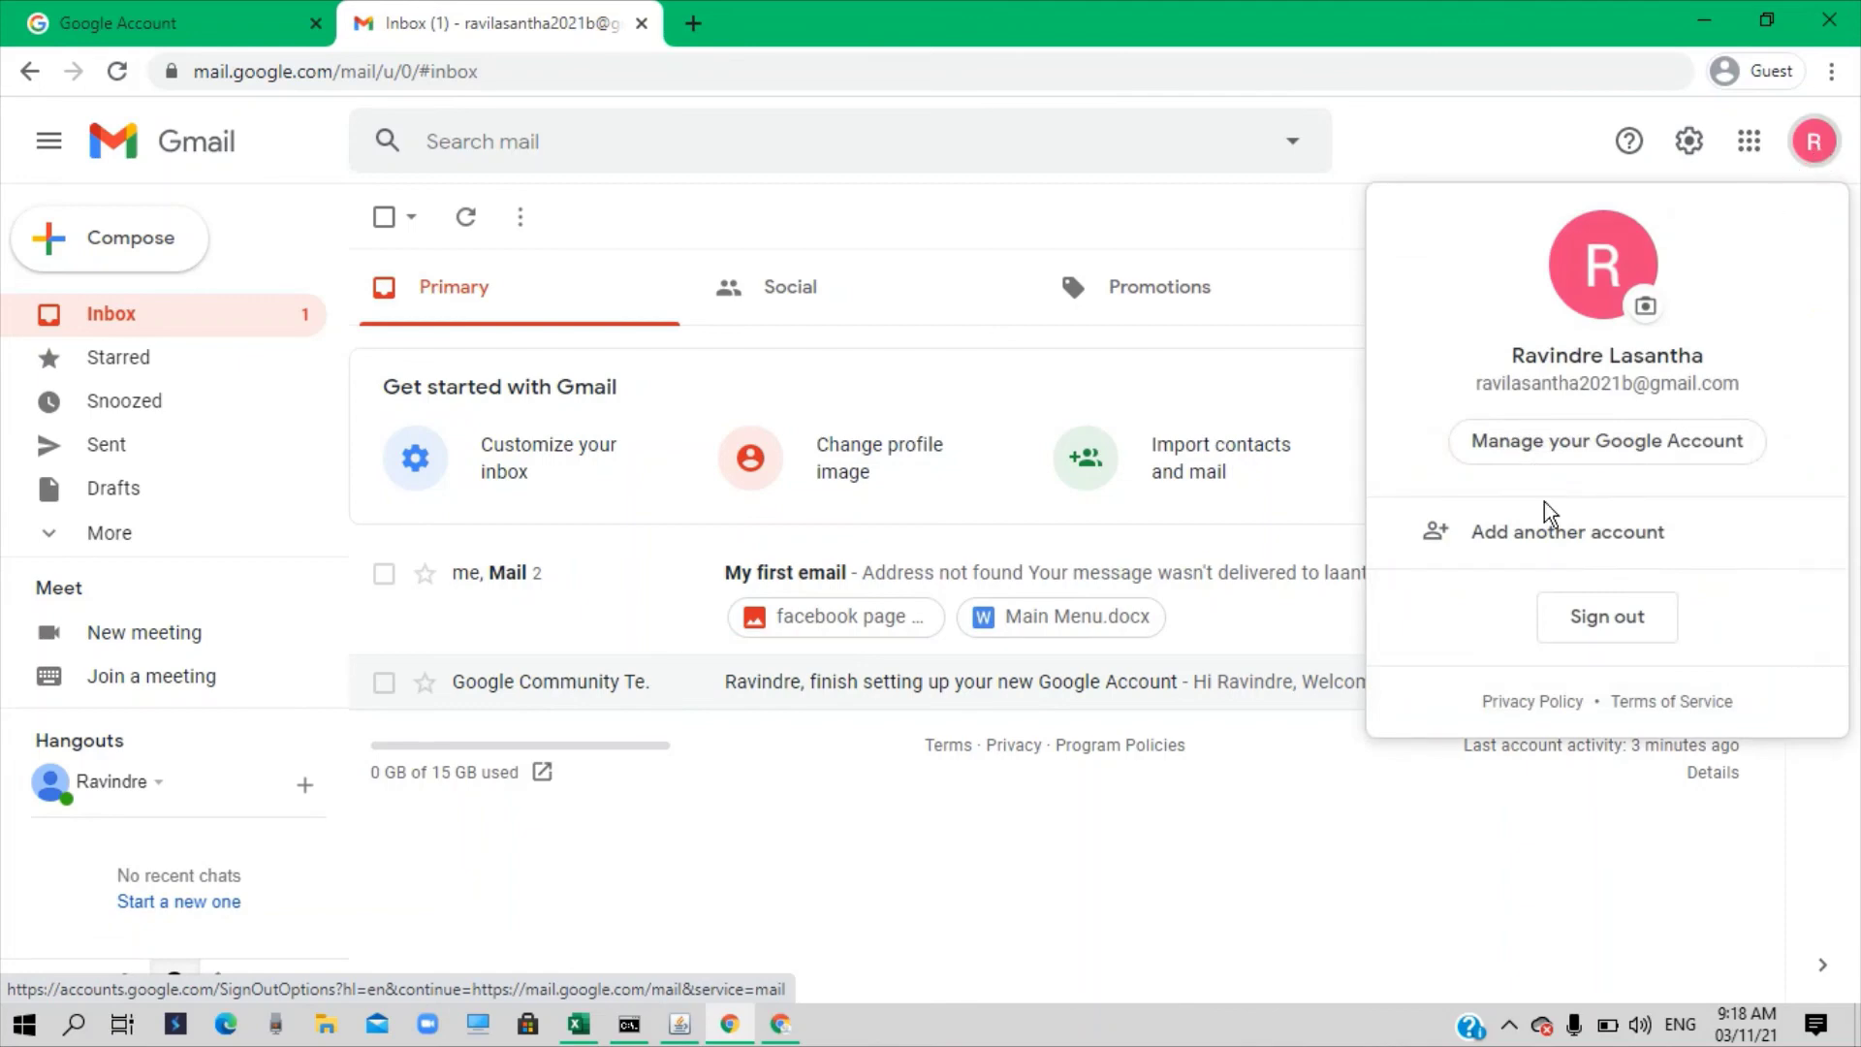
left_click(1590, 620)
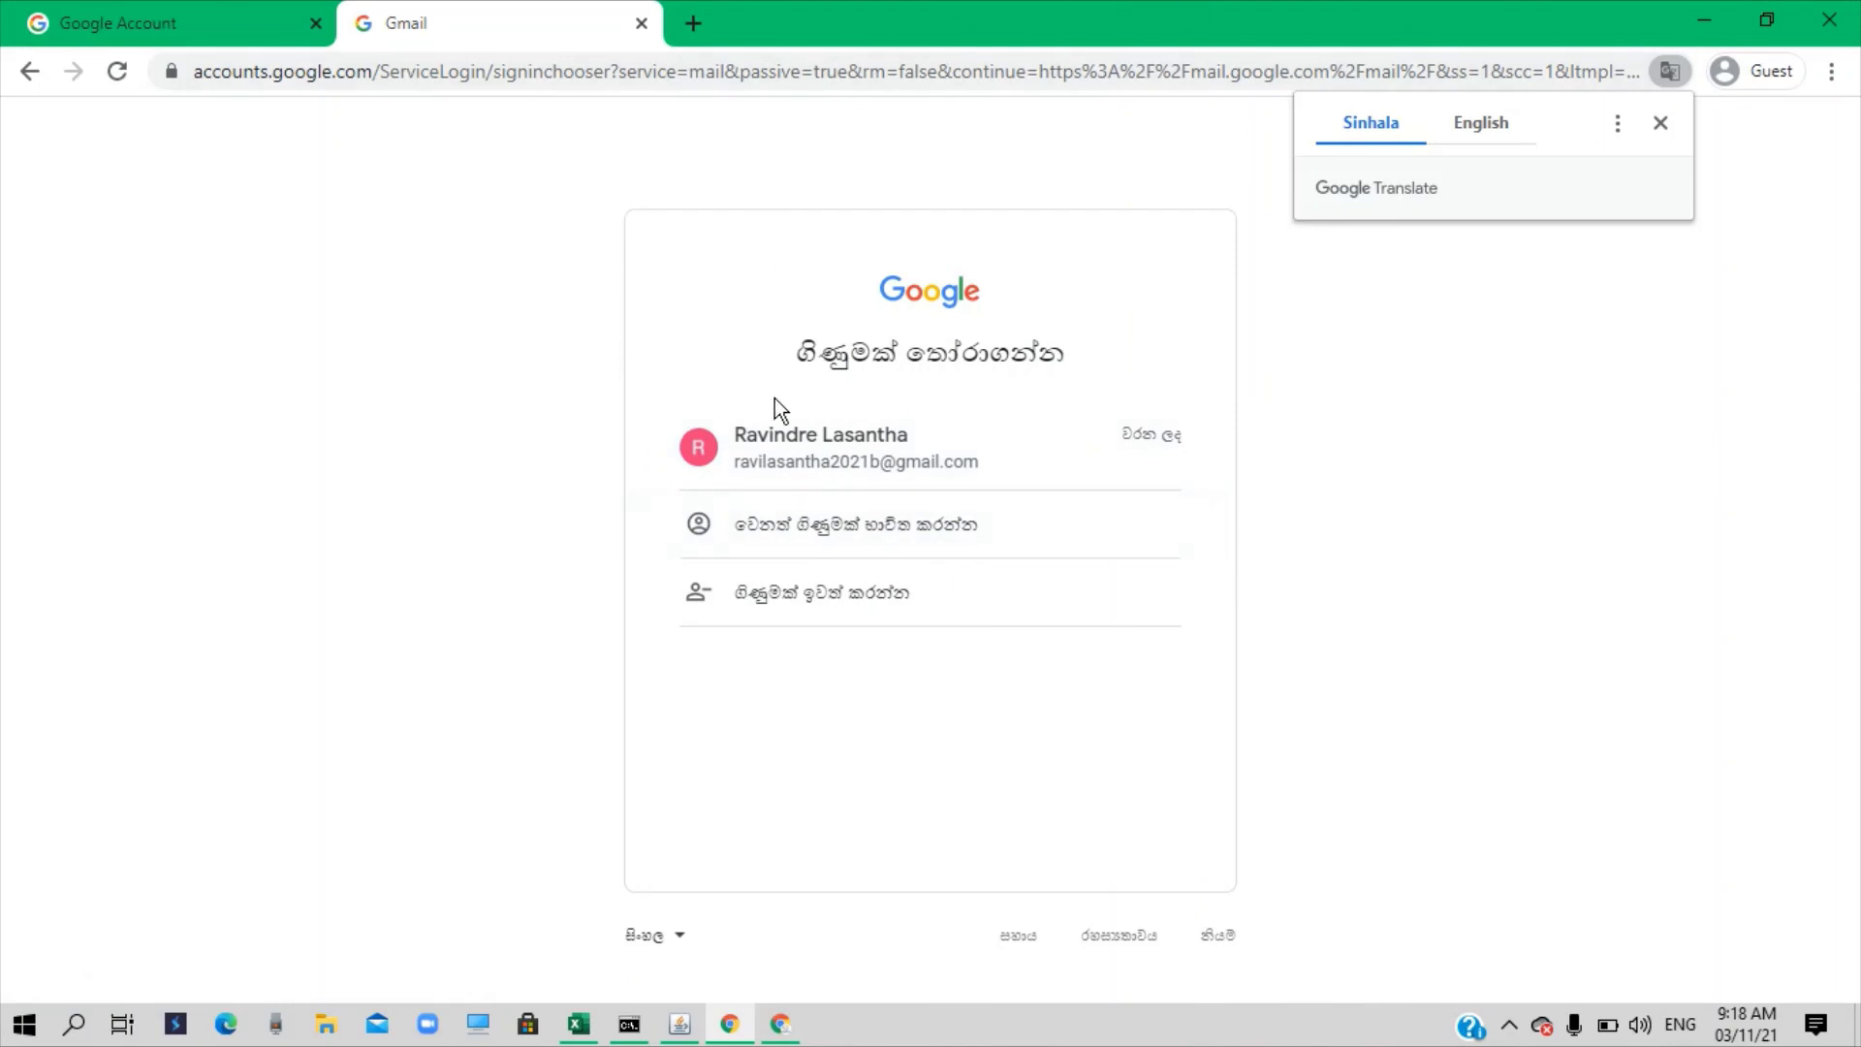
left_click(830, 460)
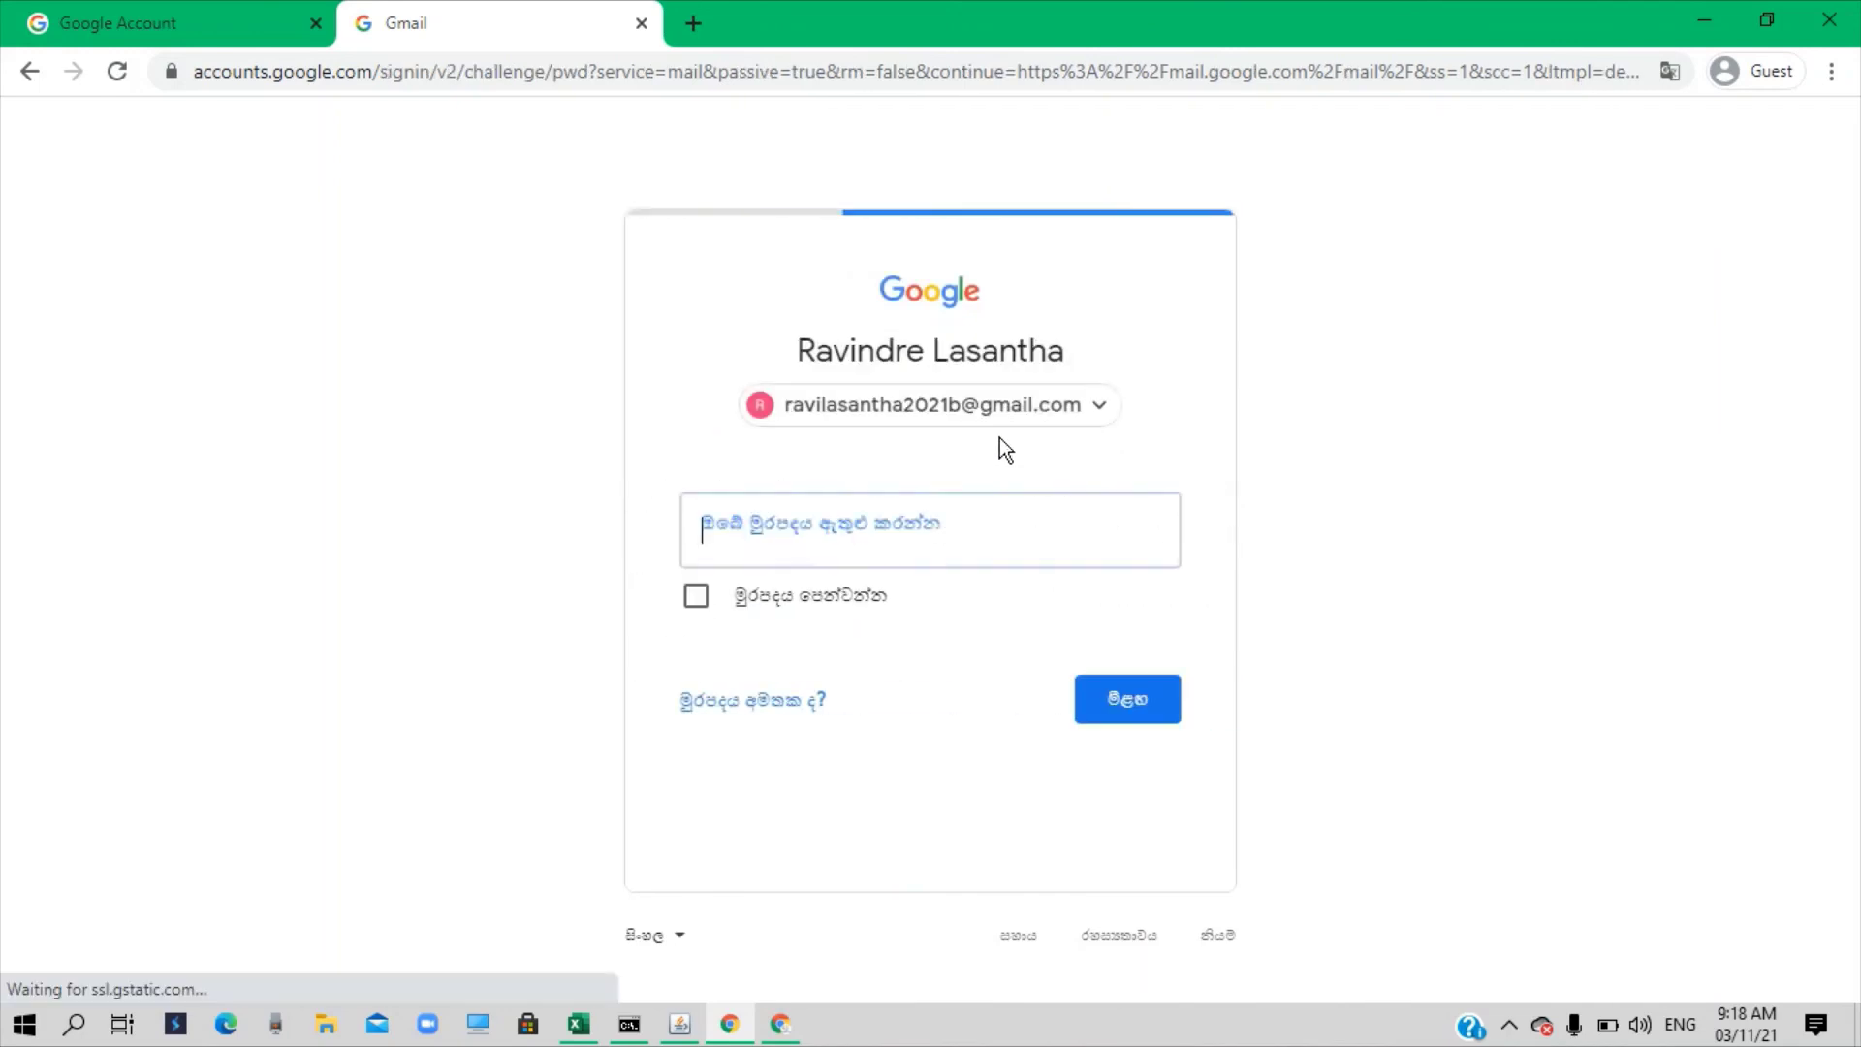
type("••••••")
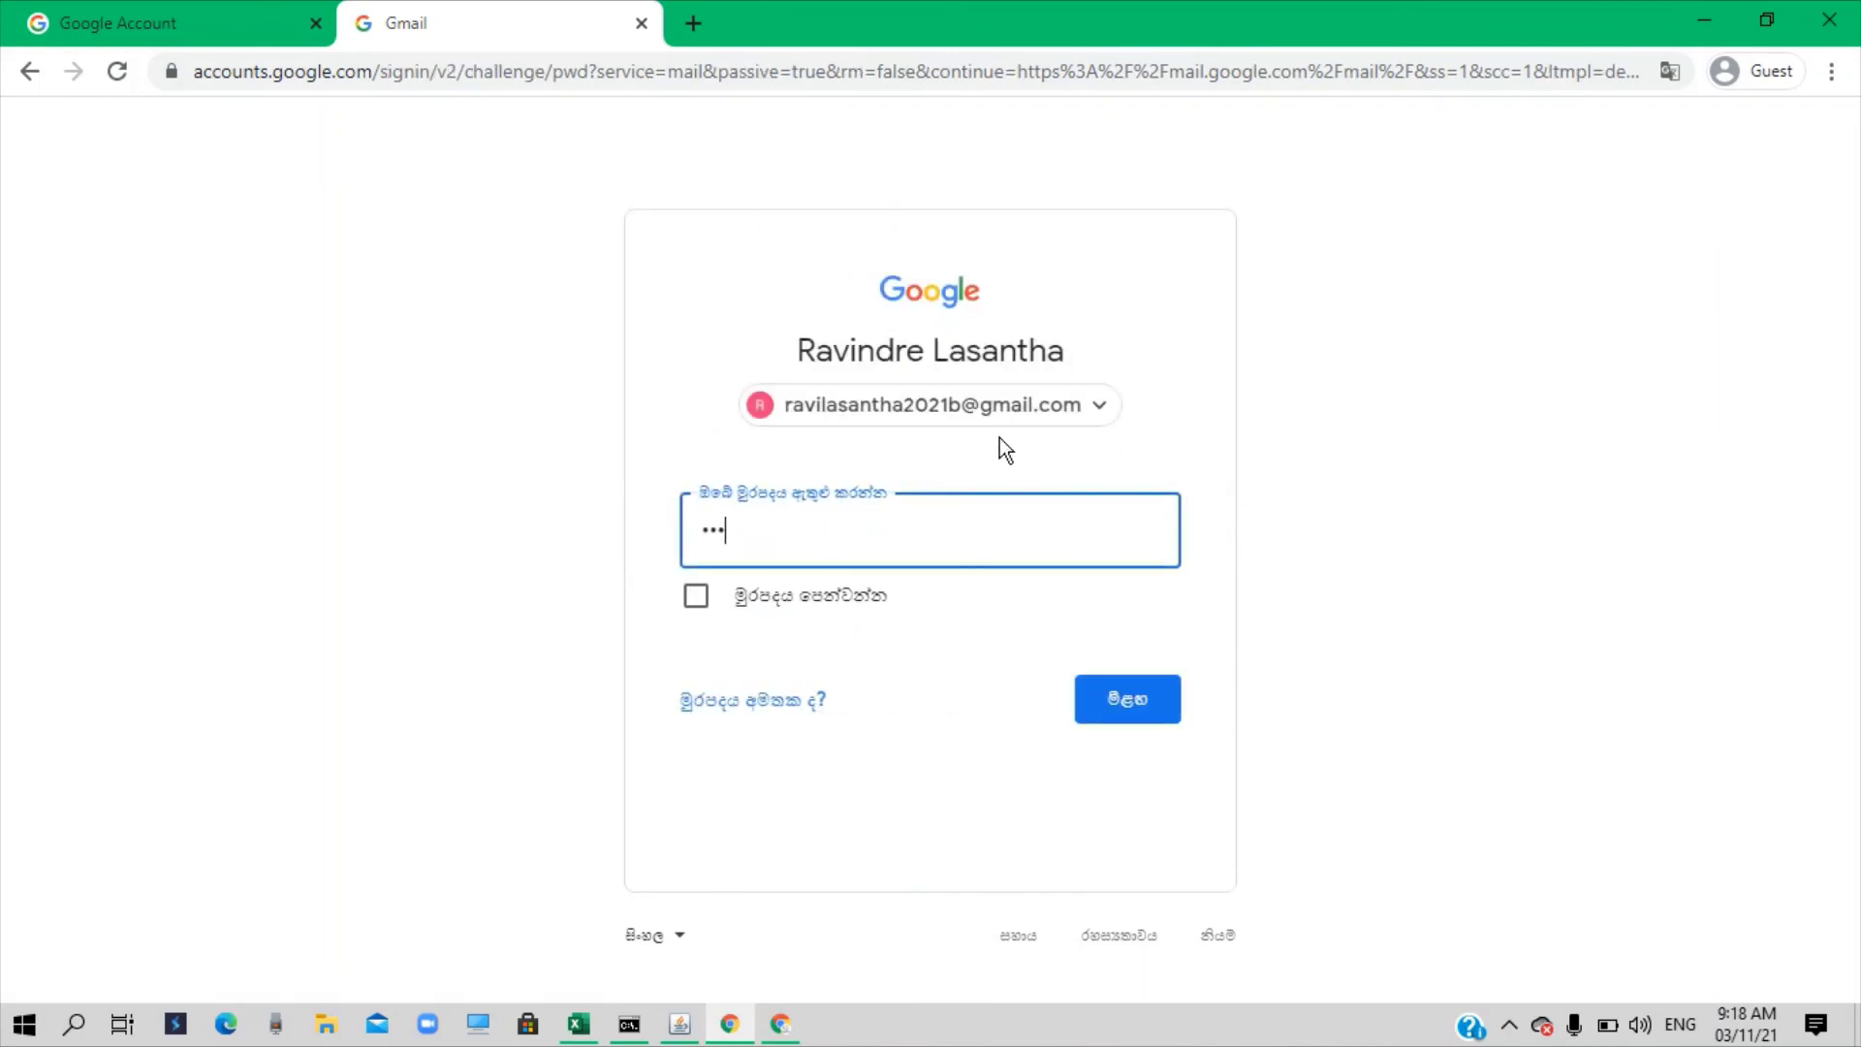
type("••••")
left_click(1113, 709)
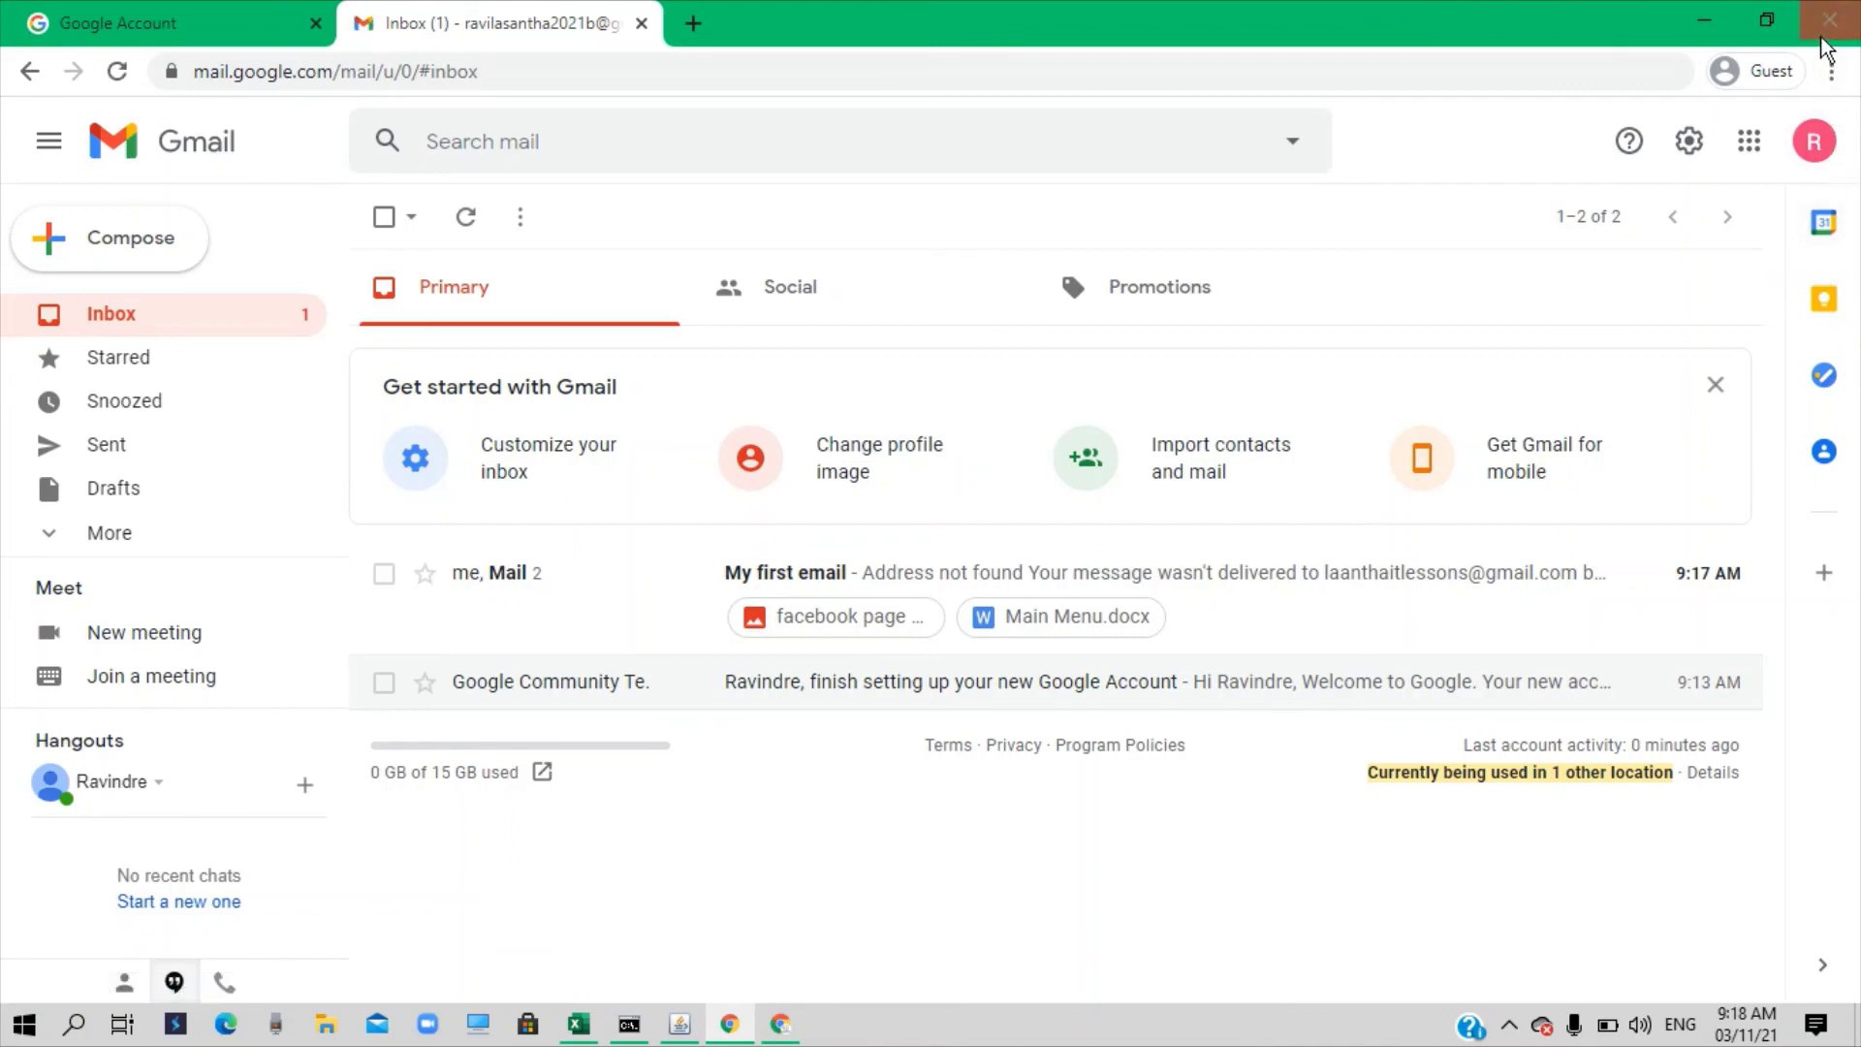
left_click(680, 1025)
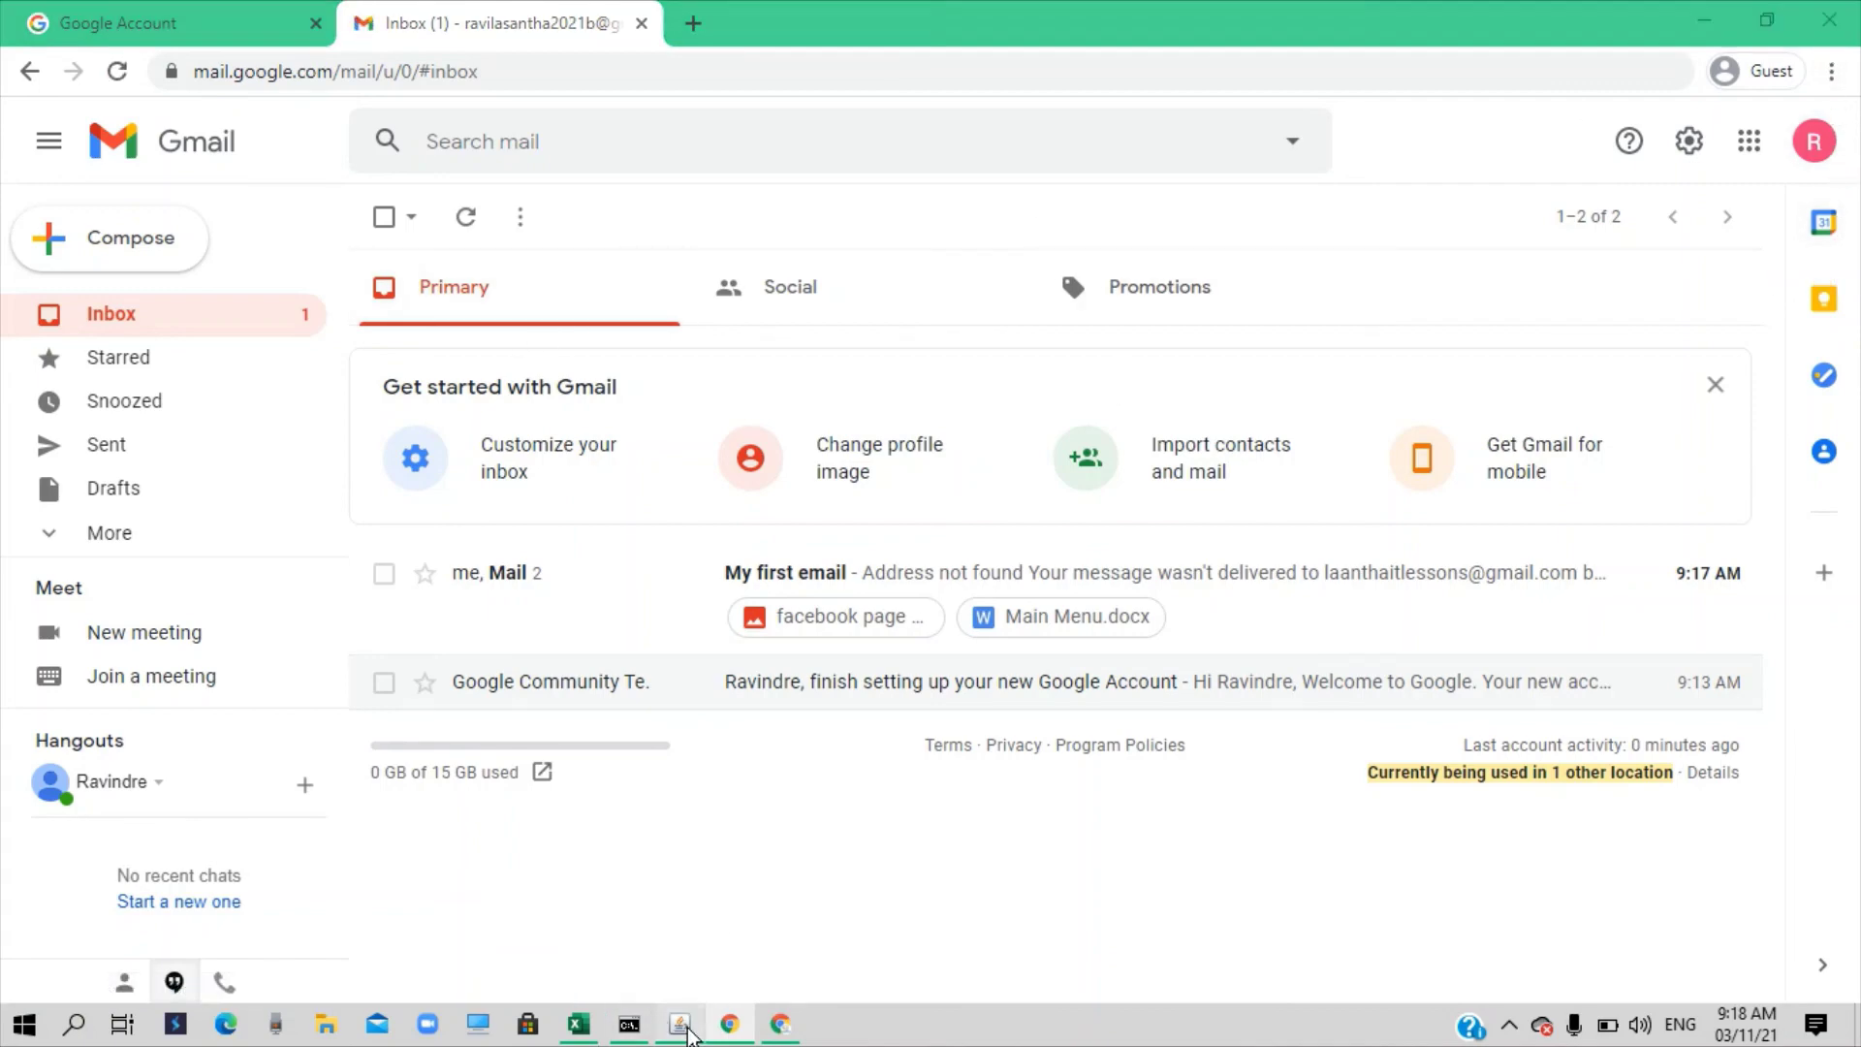
left_click(190, 70)
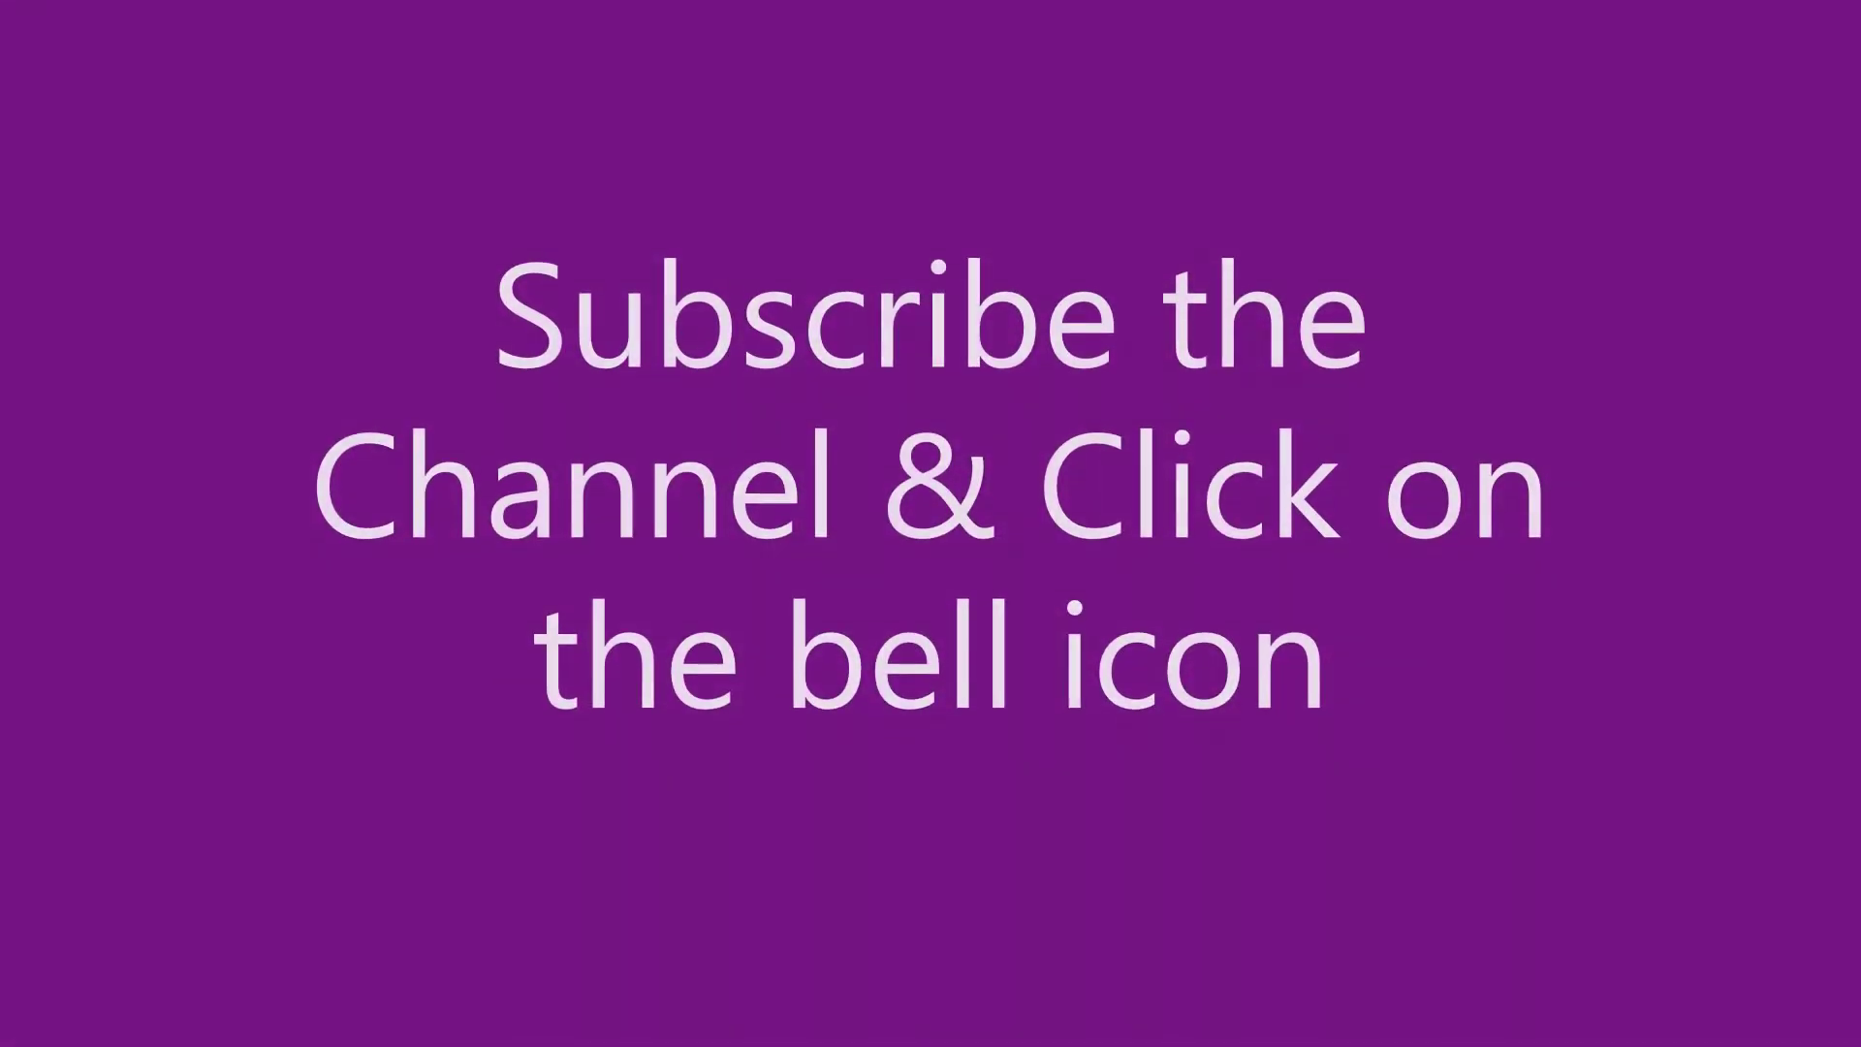